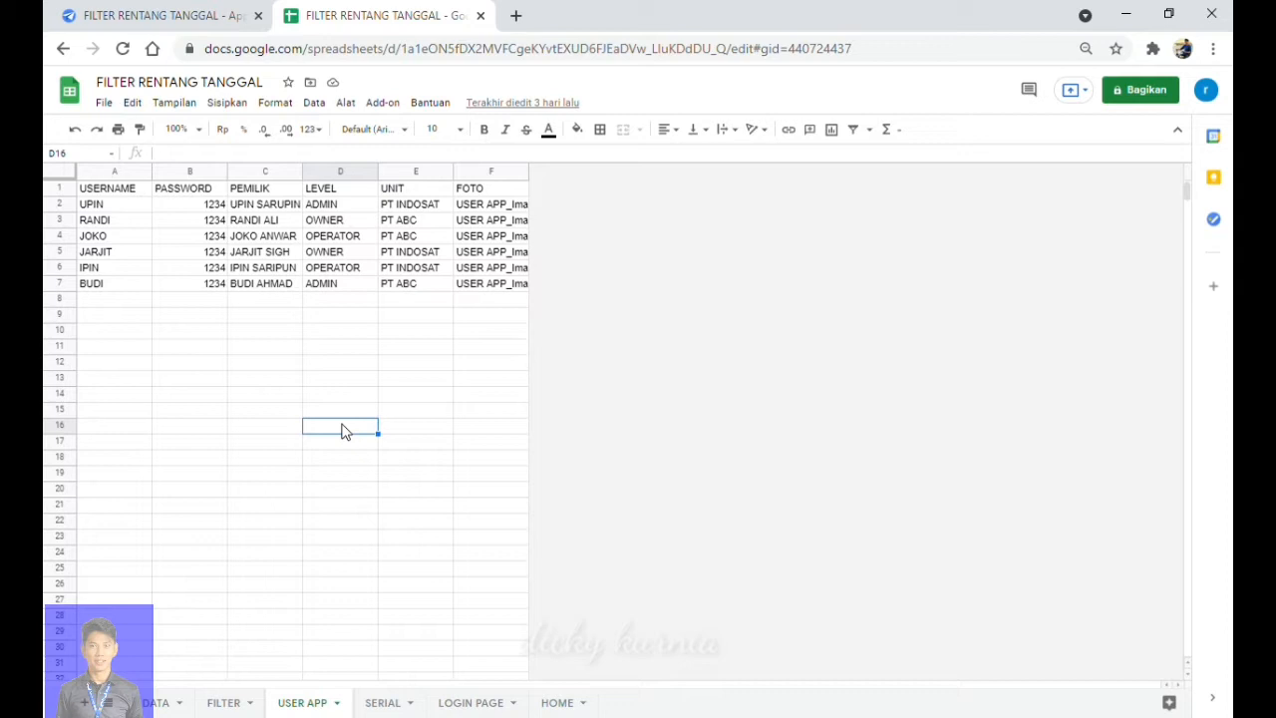
Switch back to the AppSheet editor for the FILTER RENTANG TANGGAL app and its six tables.
click(181, 26)
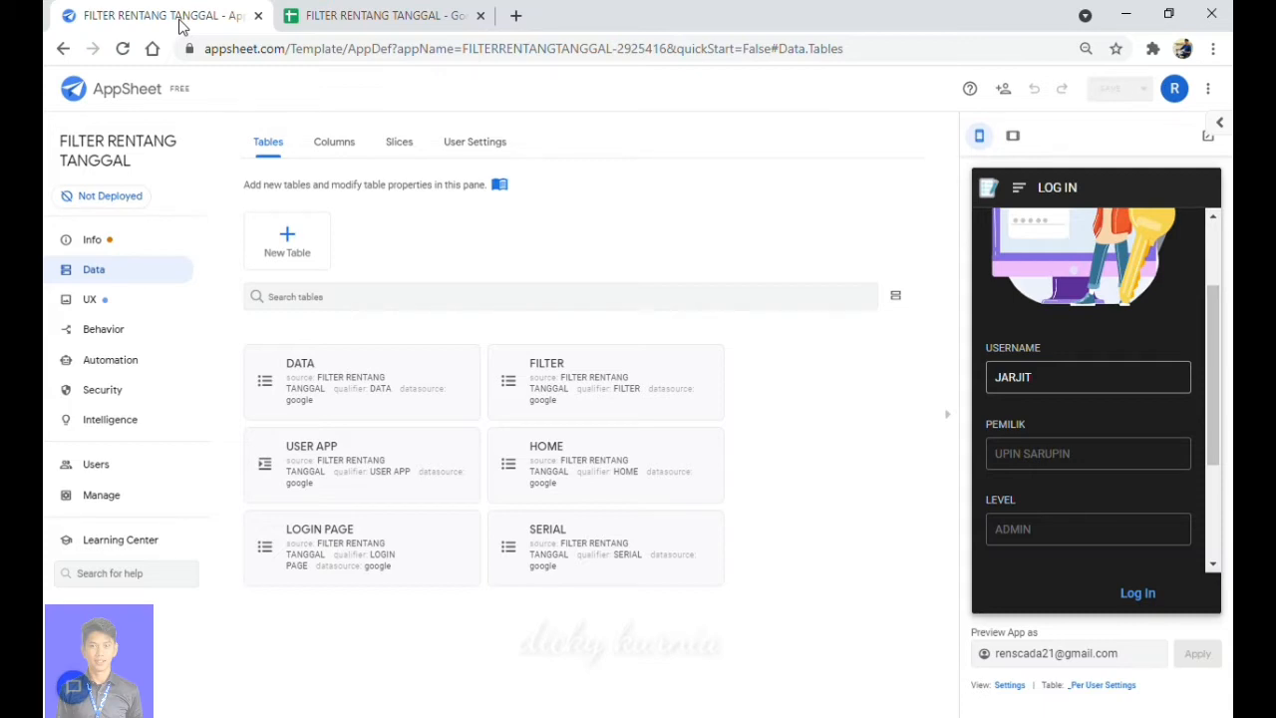
Open Data > User Settings and bring up the PEMILIK LOOKUP formula in the Expression Assistant.
click(498, 151)
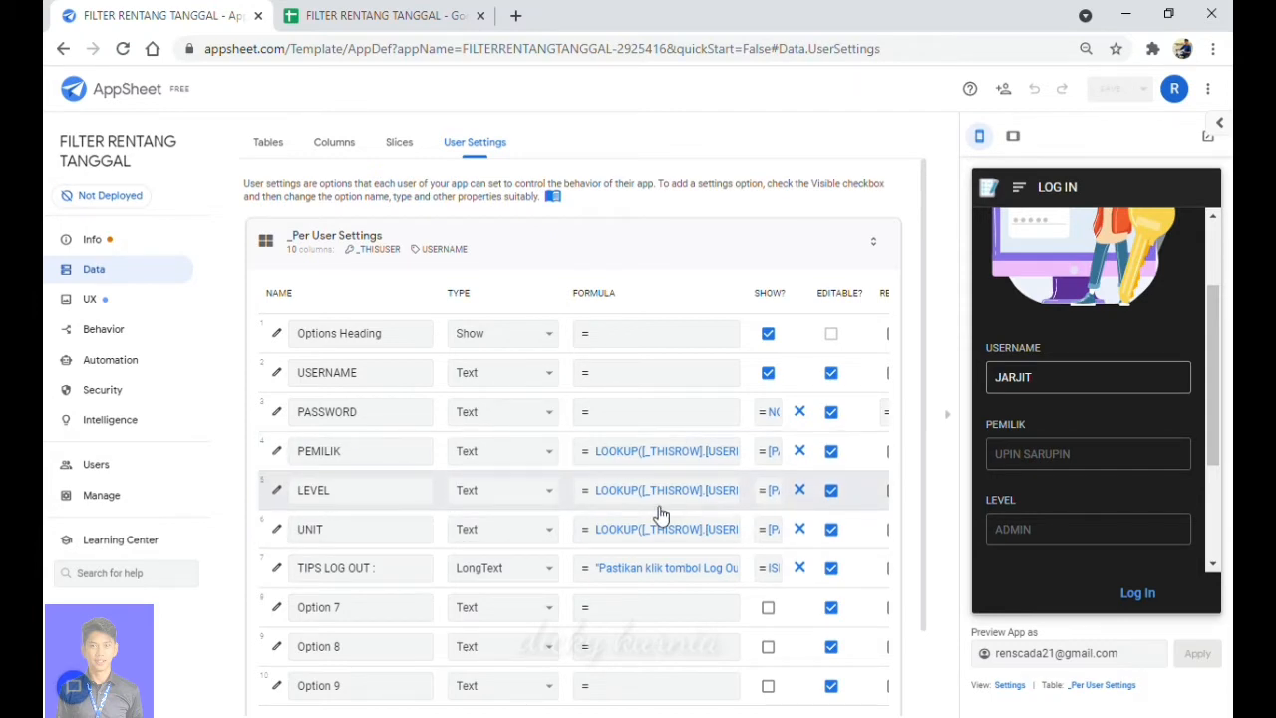
click(695, 455)
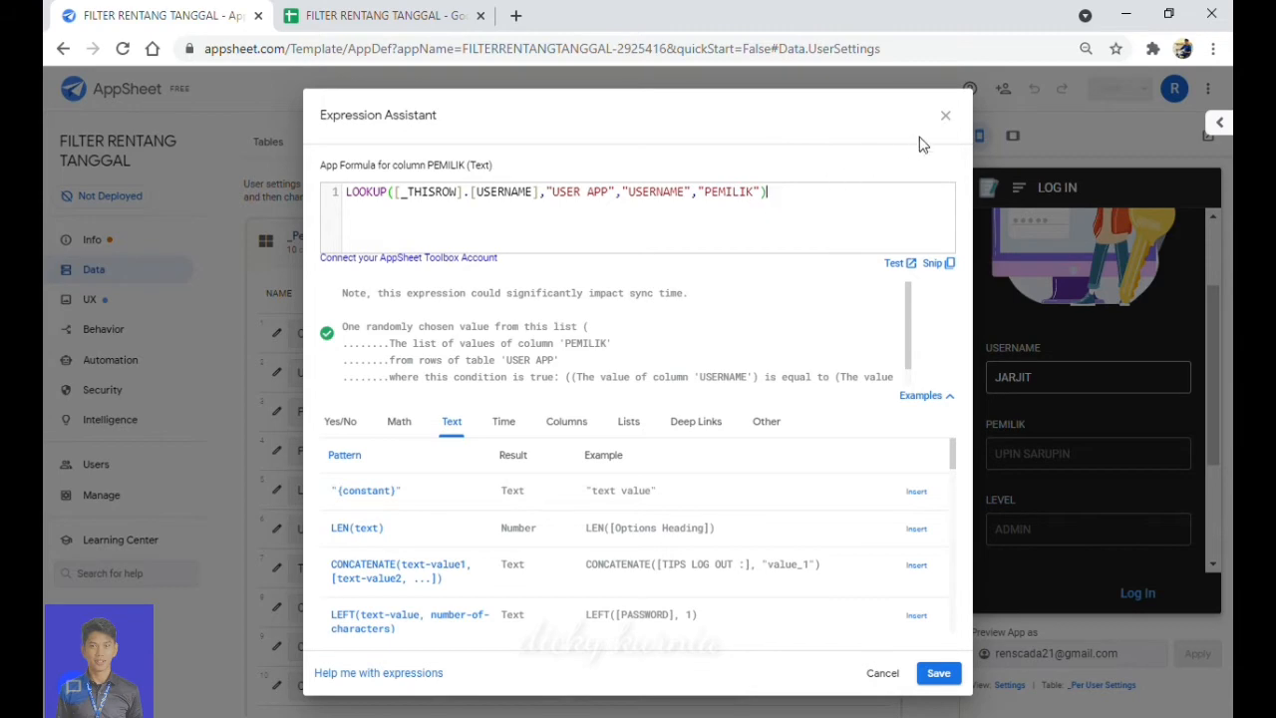
Close the Expression Assistant, leaving the PEMILIK LOOKUP formula unchanged.
click(948, 120)
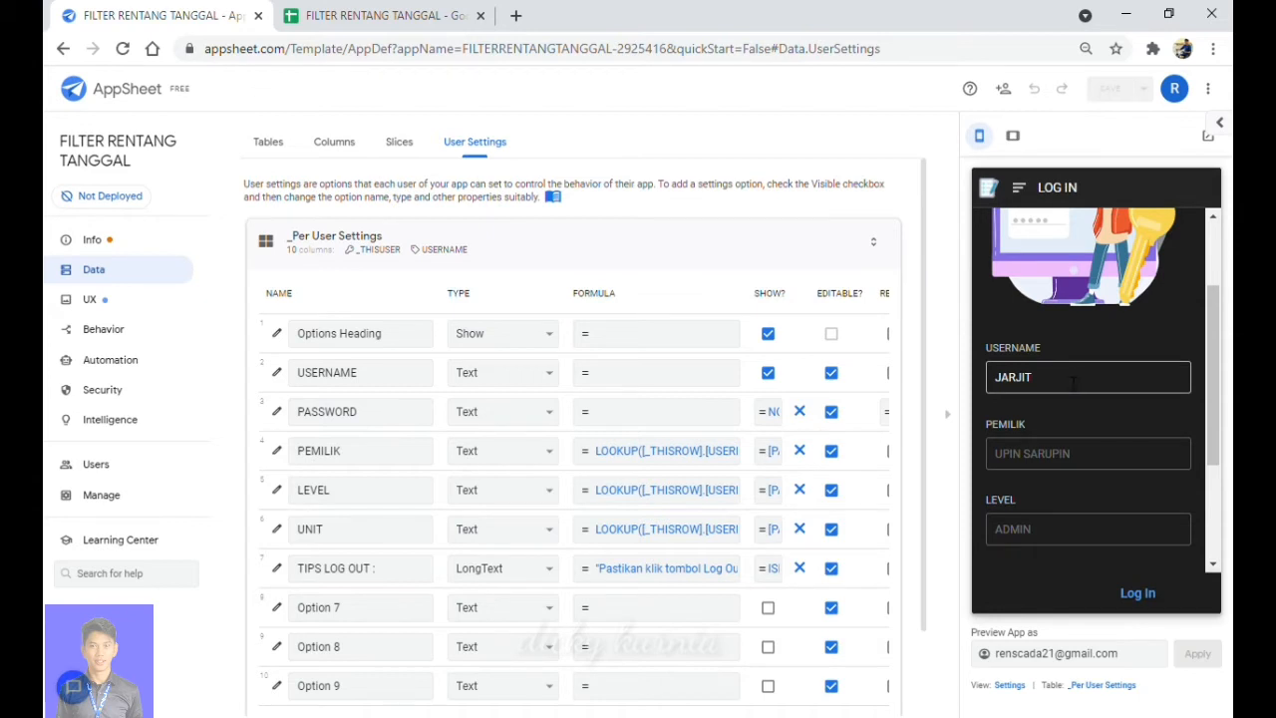
Discard the pending preview edits and open the LOG IN form.
click(1019, 592)
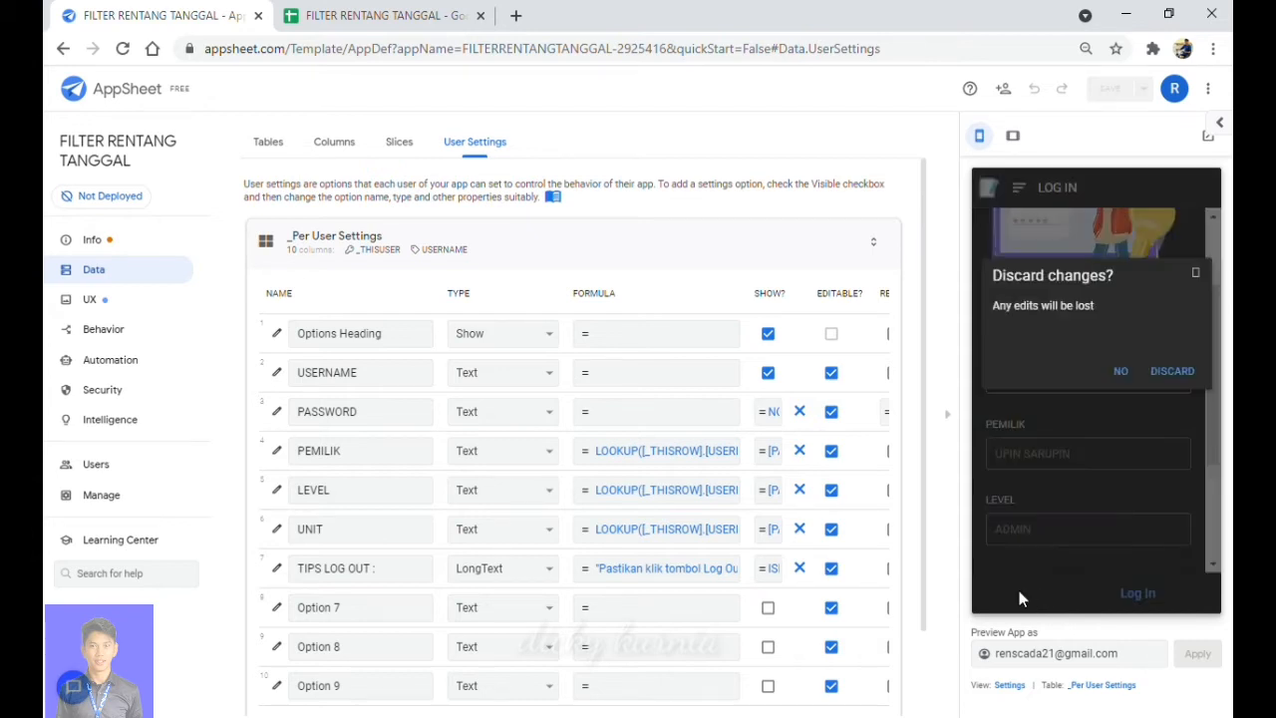
click(1165, 370)
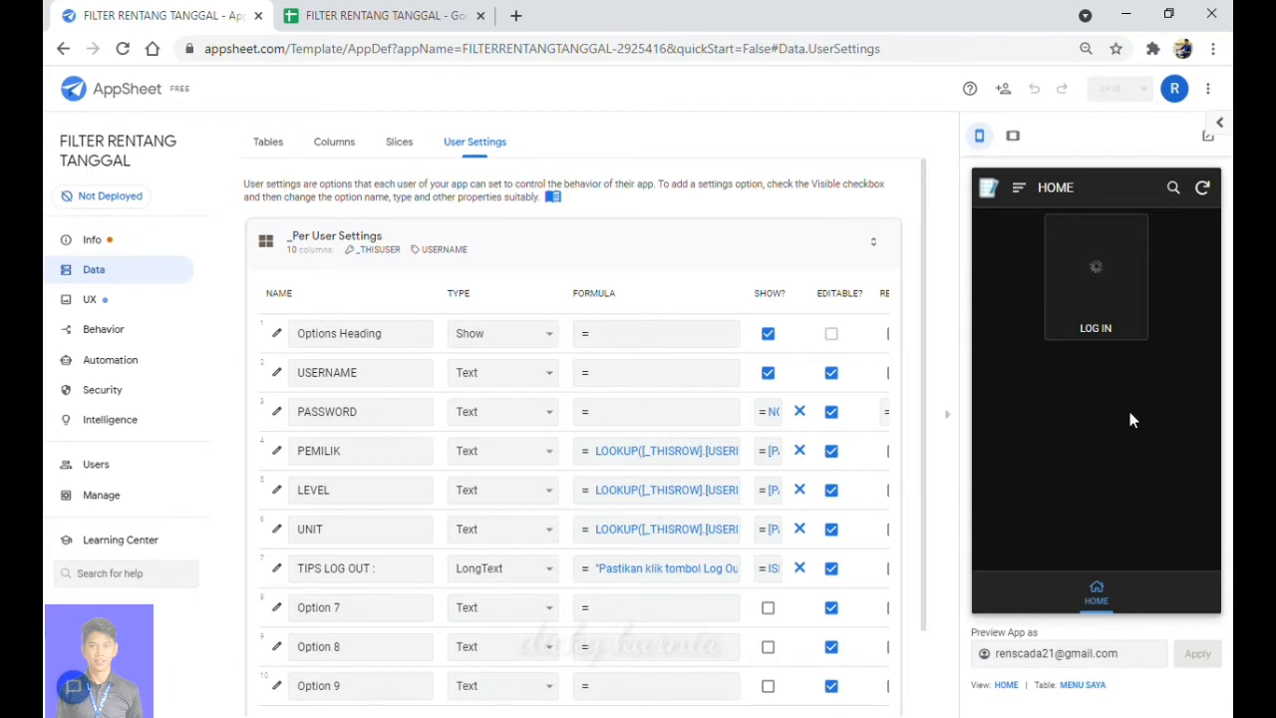
click(1104, 304)
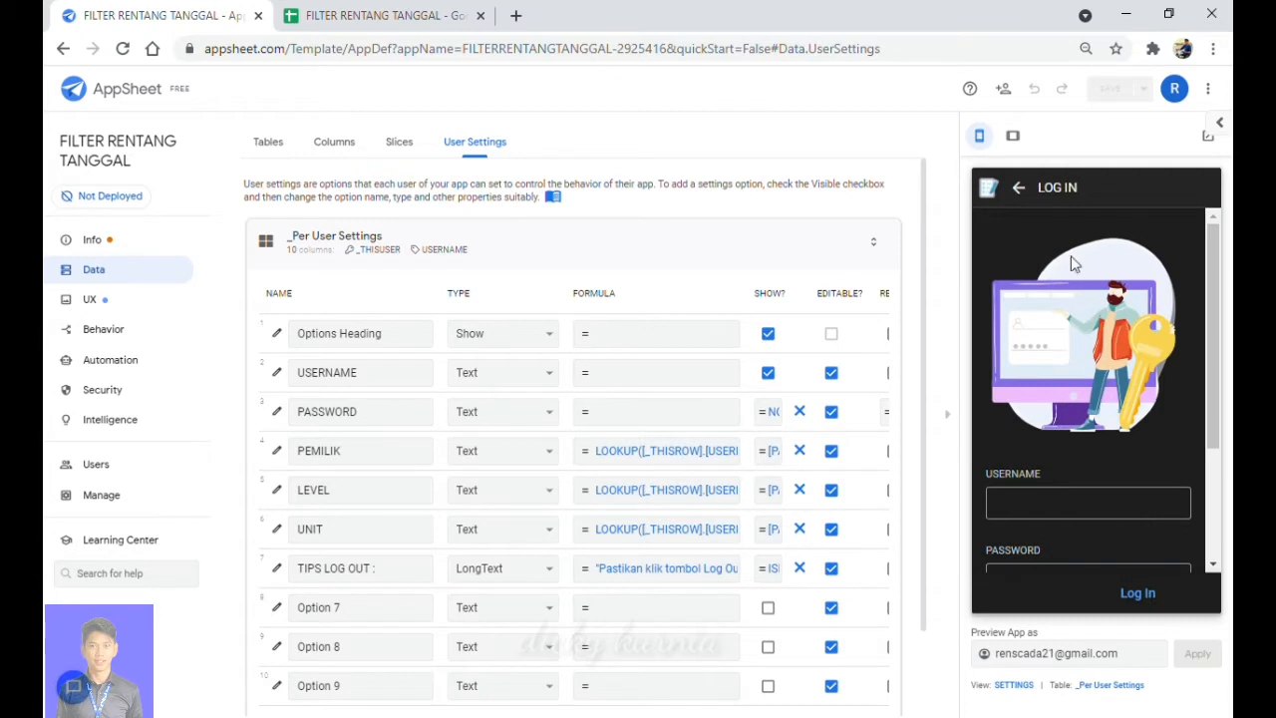
Enter a registered username and its password, checking it against the USER APP sheet's user list.
scroll(1081, 342, down, 3)
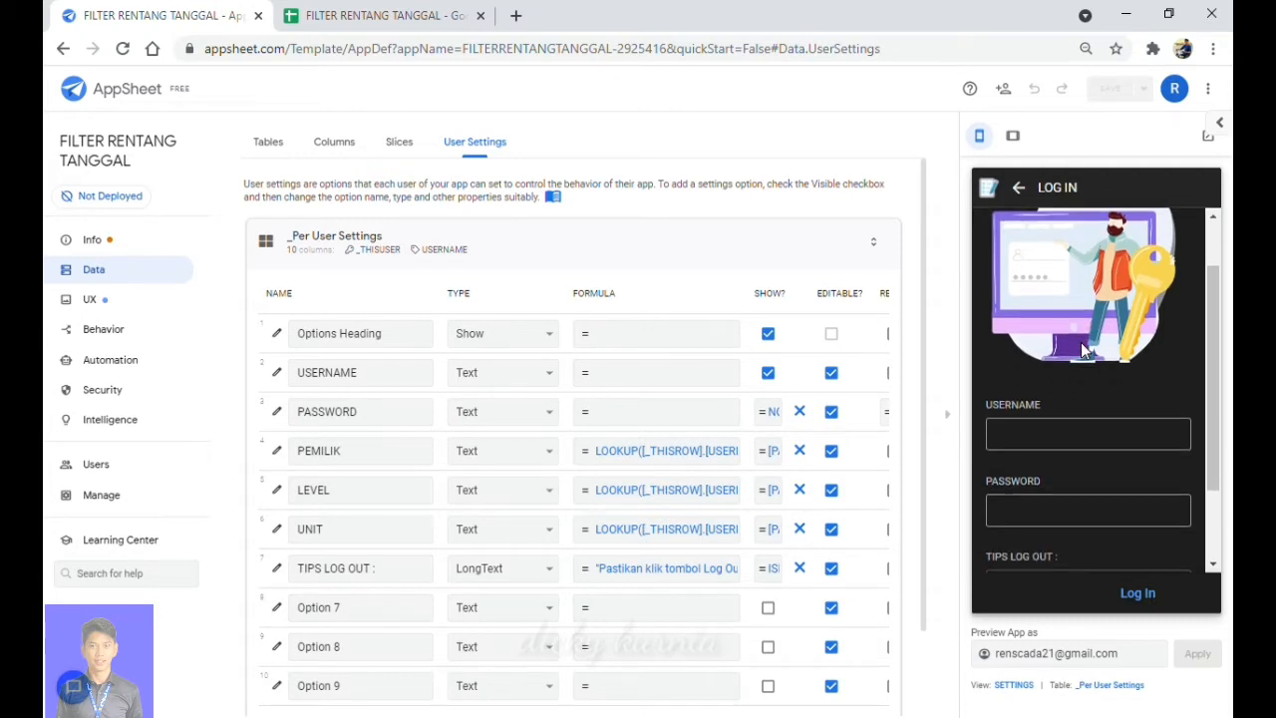
scroll(1081, 342, down, 1)
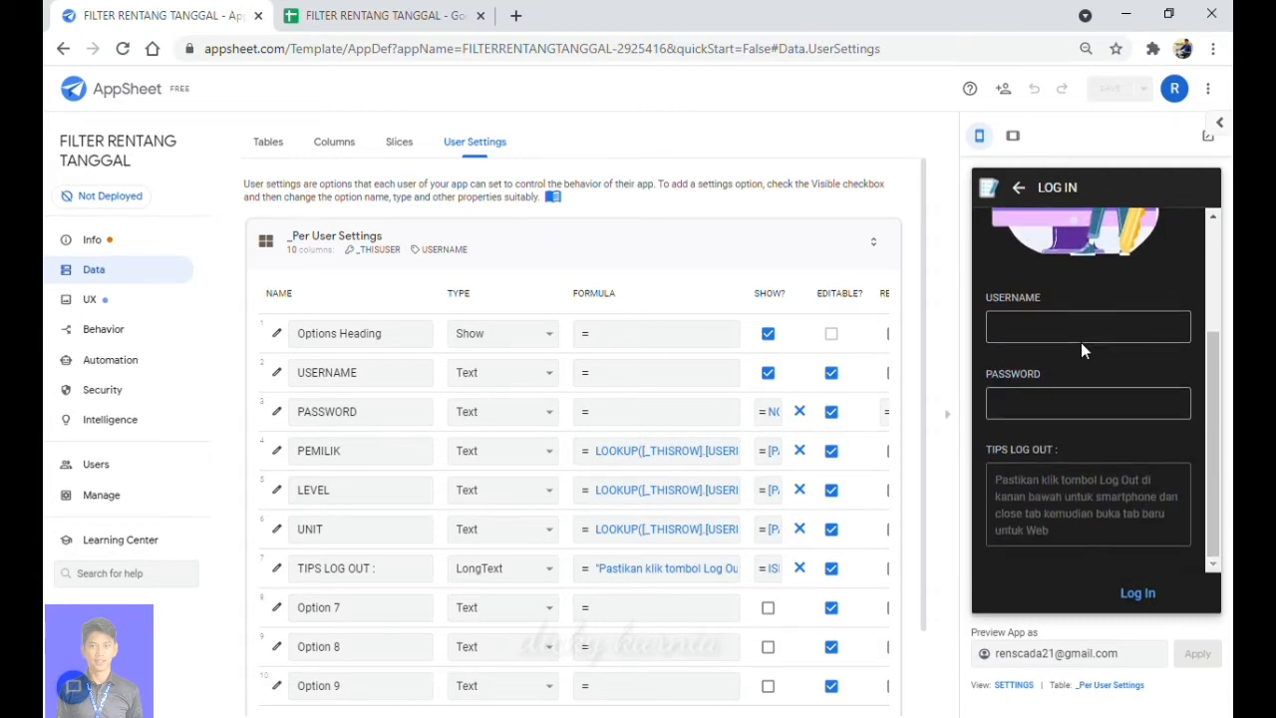
click(1055, 357)
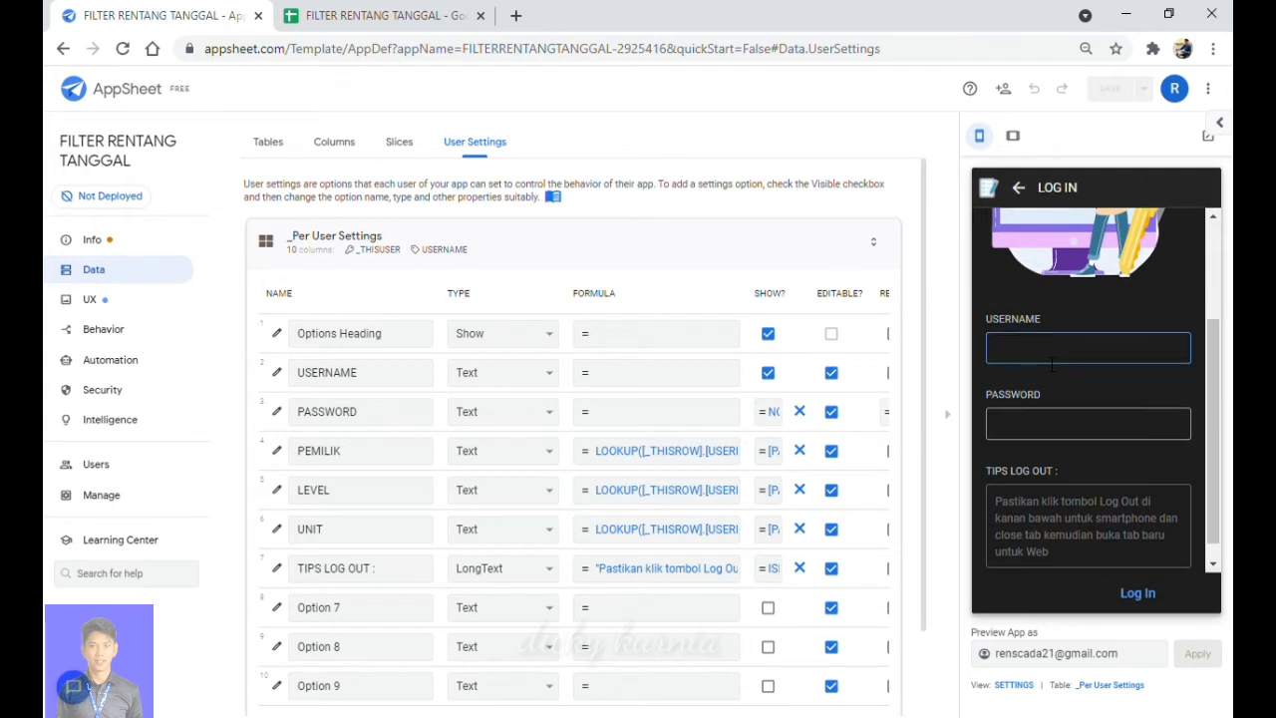
text(JARJIT)
click(1043, 443)
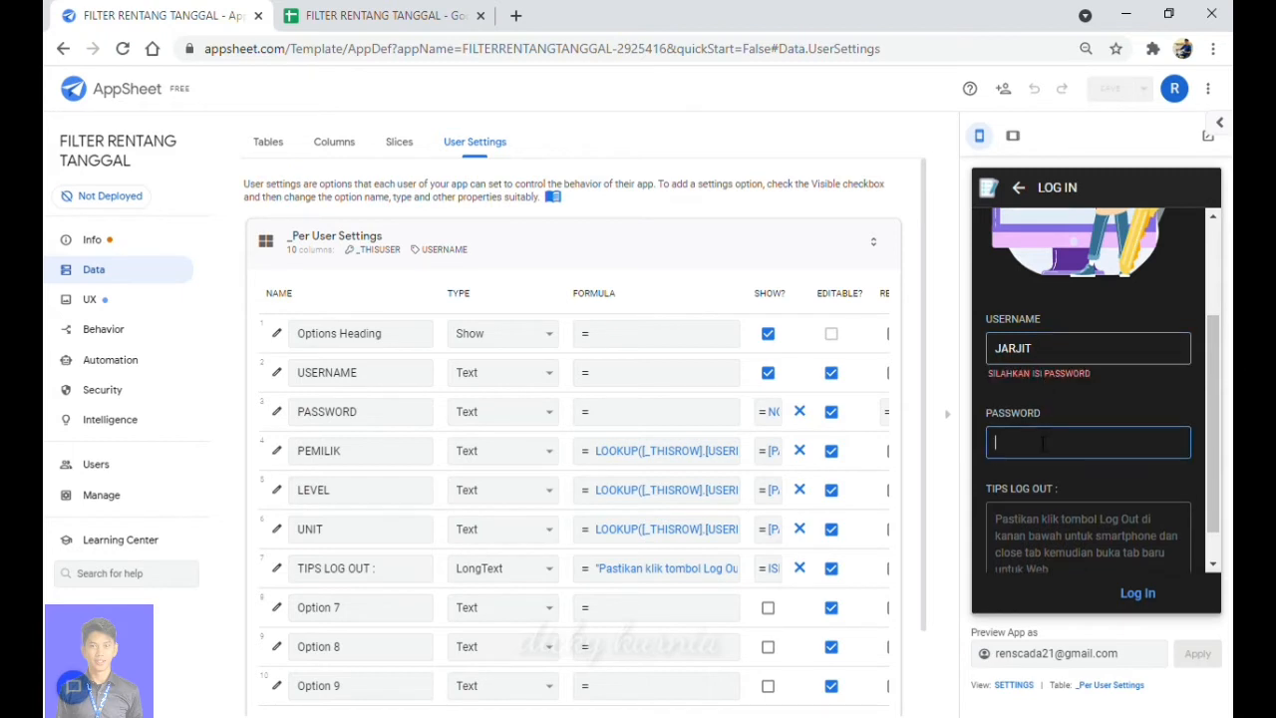
text(1234)
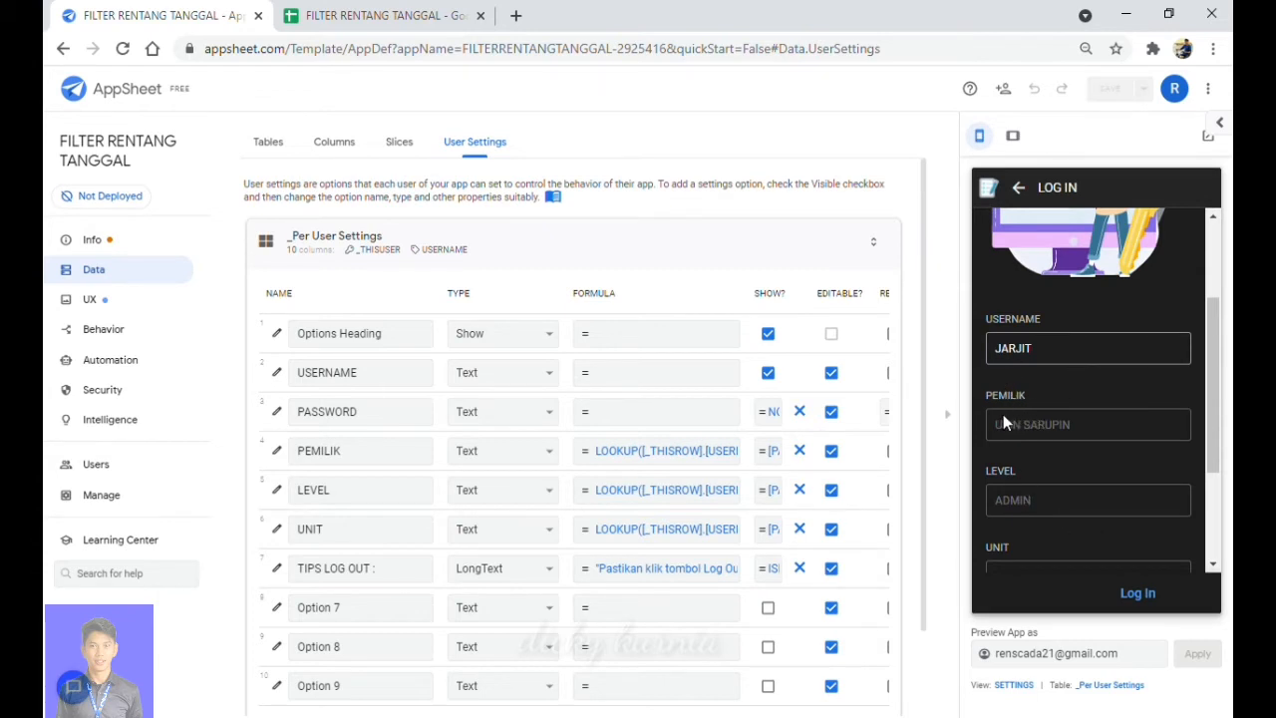
click(369, 12)
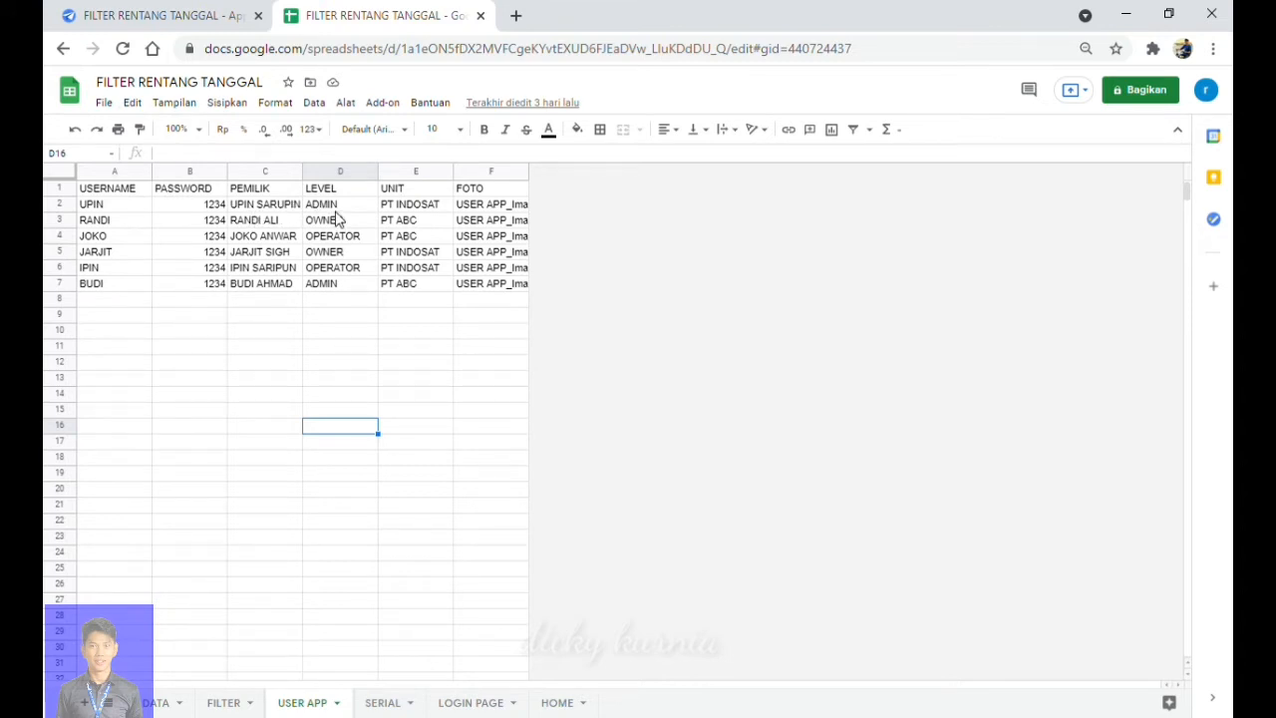
click(203, 22)
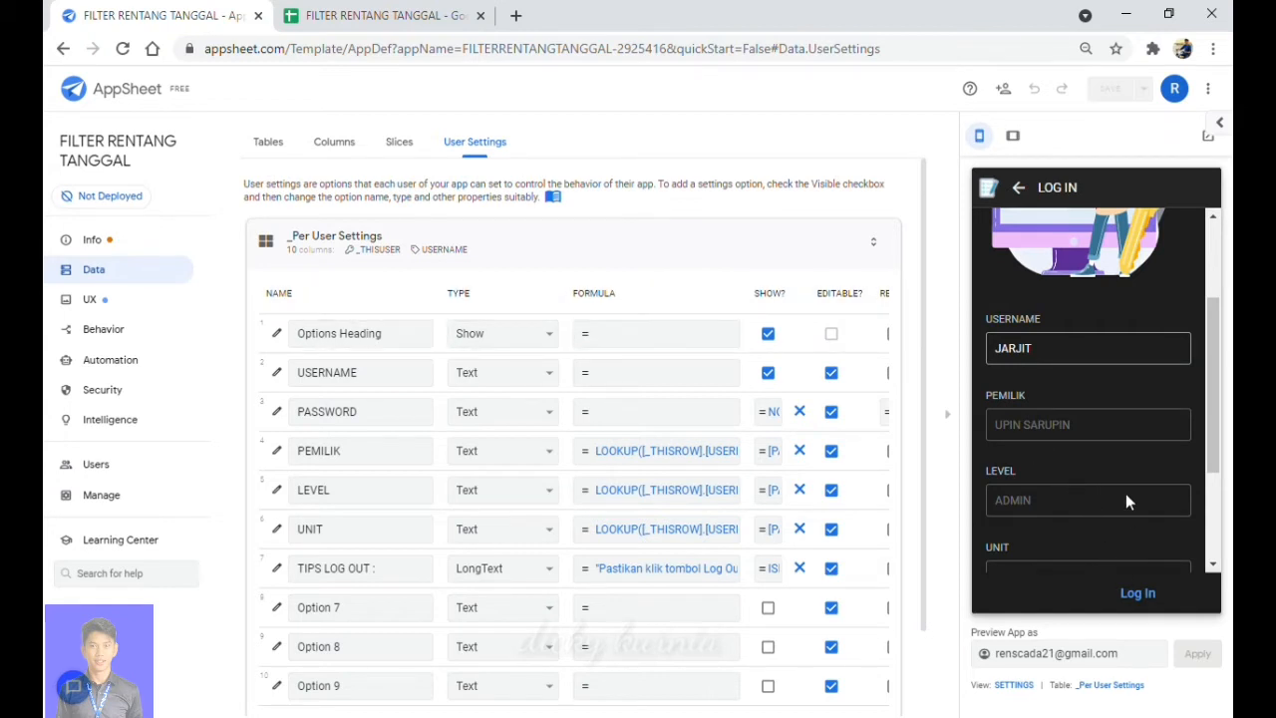
Log in from the preview and scroll through the HOME tiles: DATA, DASHBOARD, LOG OUT, USER APP, NO. SERIAL.
scroll(1126, 495, down, 1)
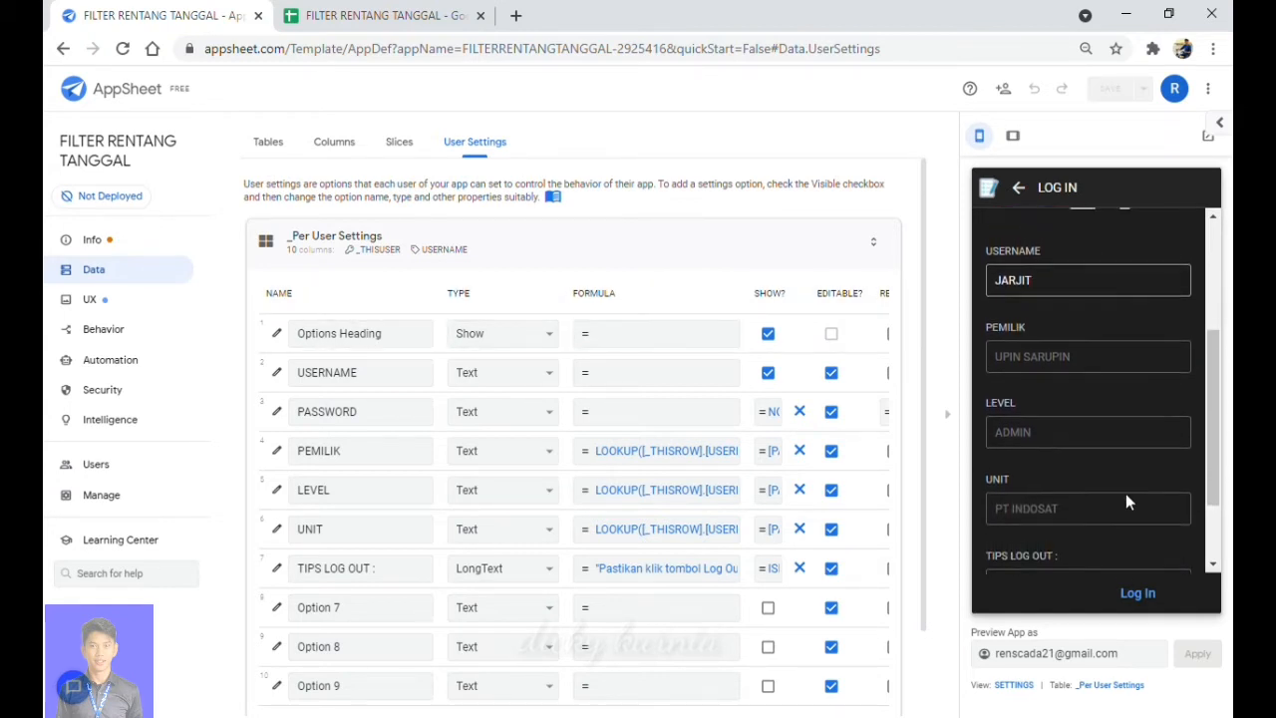
scroll(1127, 500, up, 1)
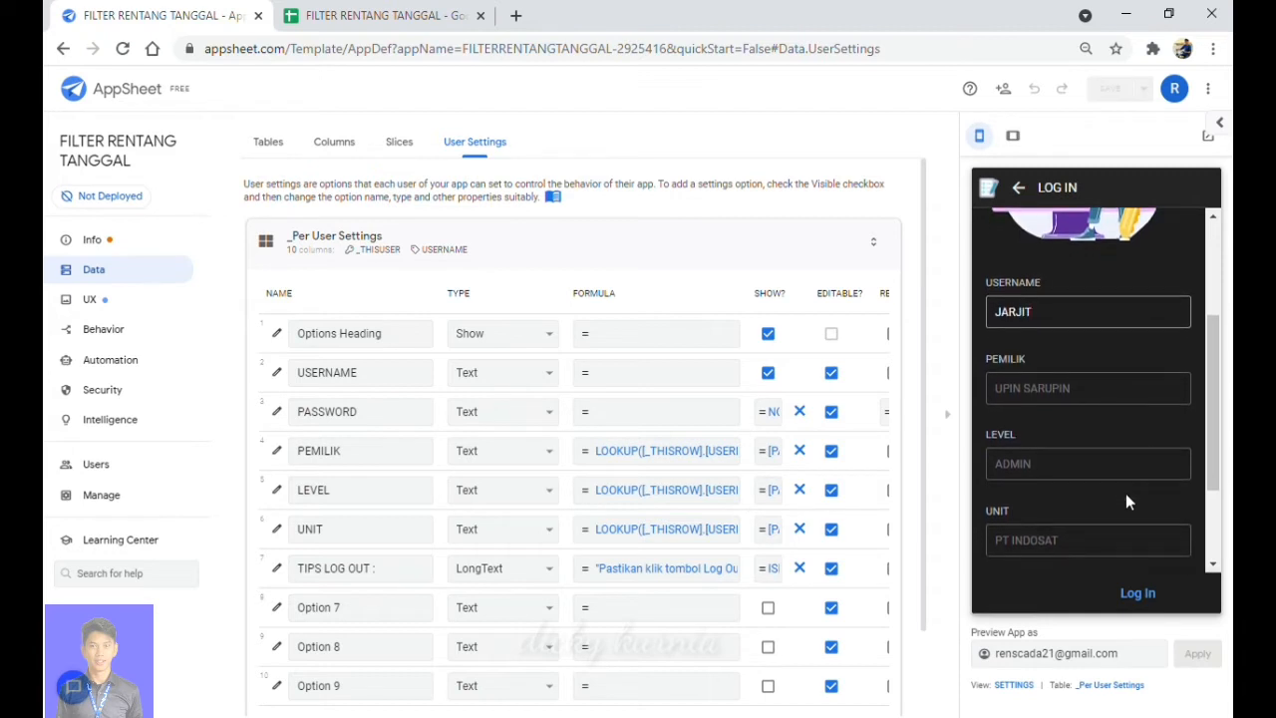
scroll(1126, 494, down, 1)
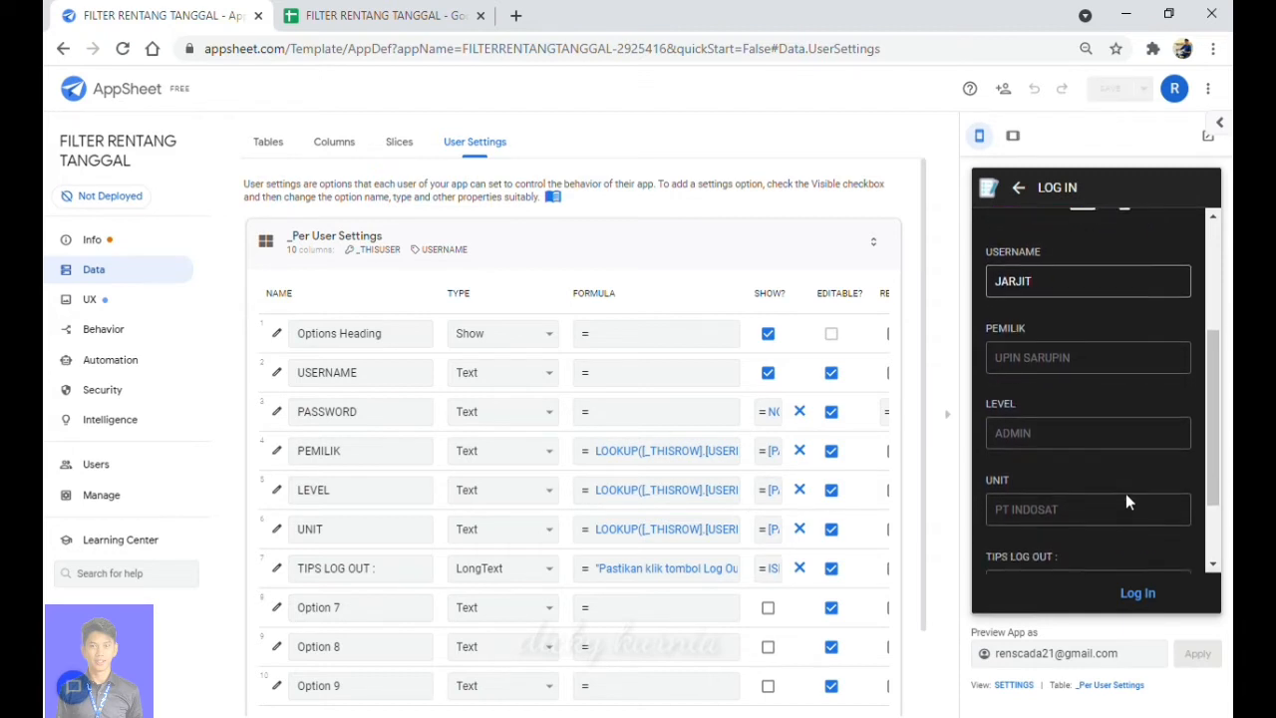
click(1142, 595)
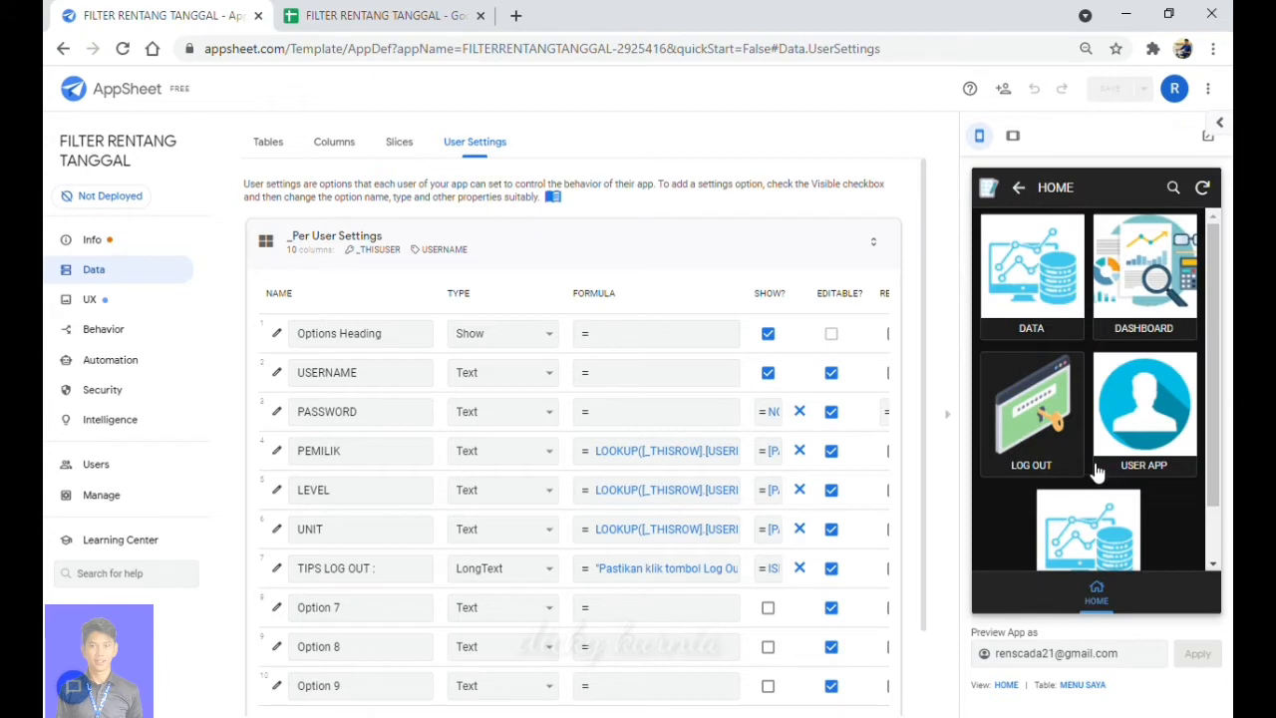
scroll(1072, 472, down, 1)
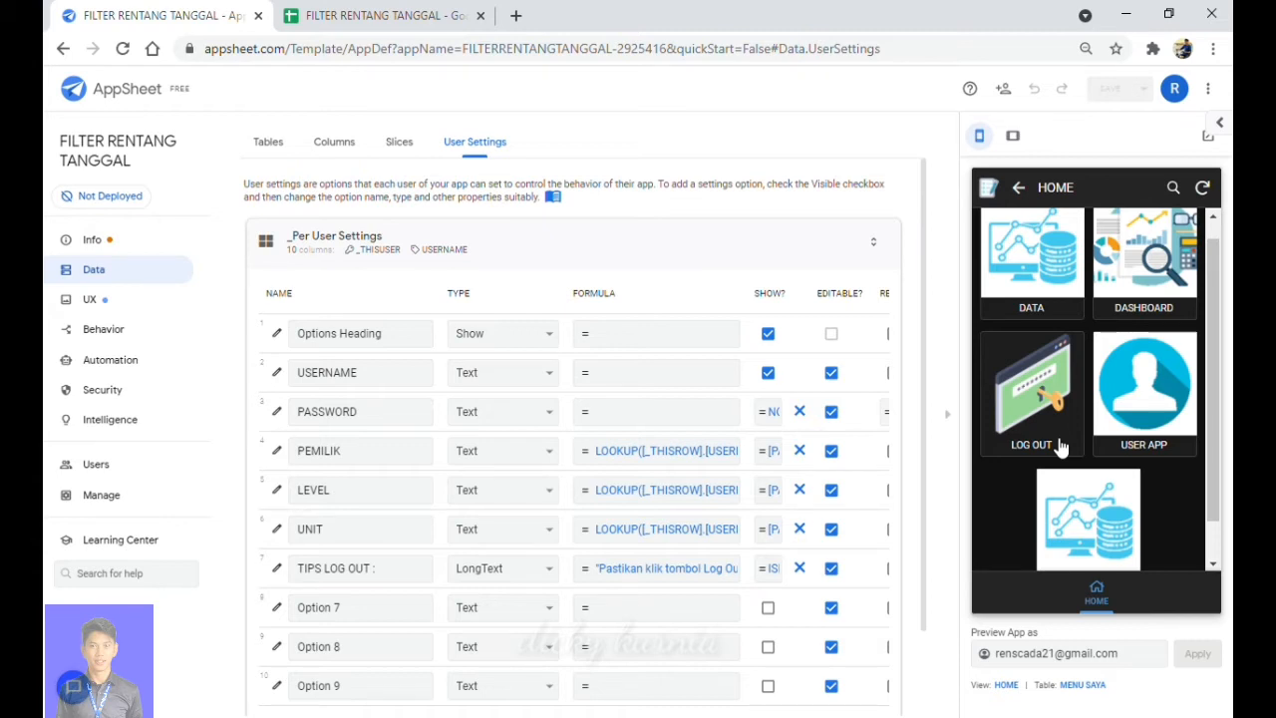
scroll(1142, 491, down, 1)
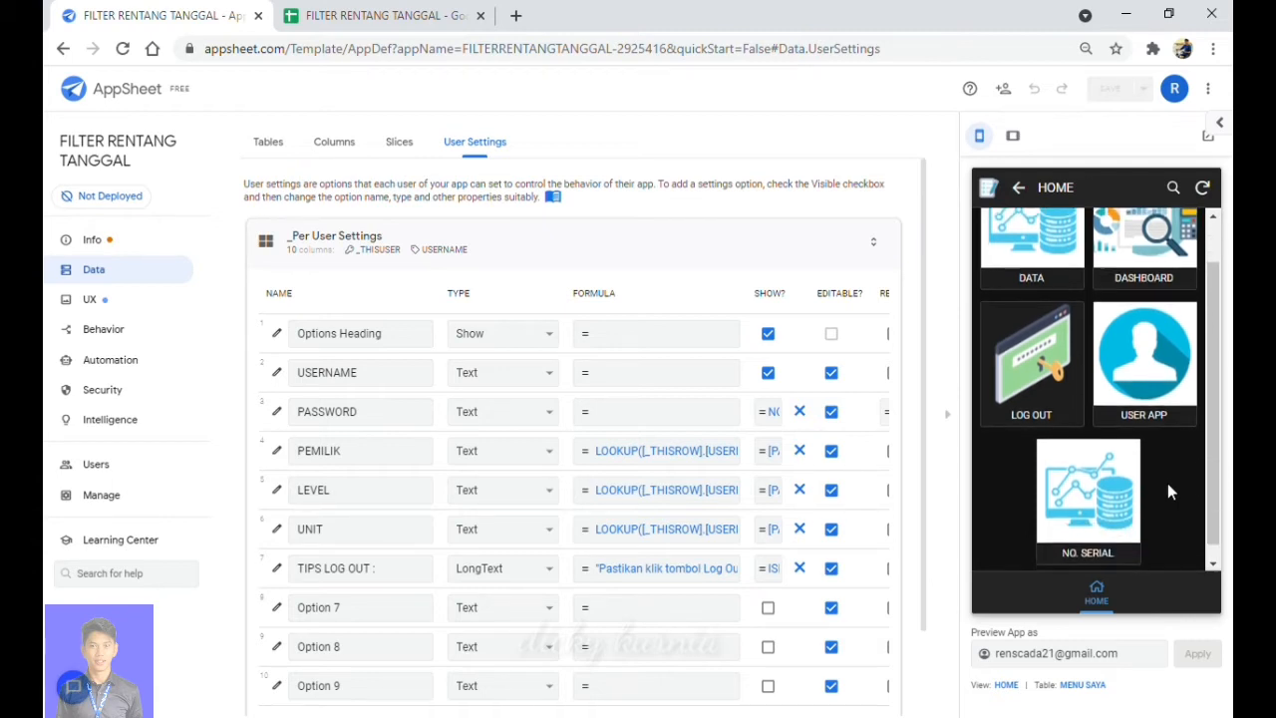
scroll(1171, 491, up, 1)
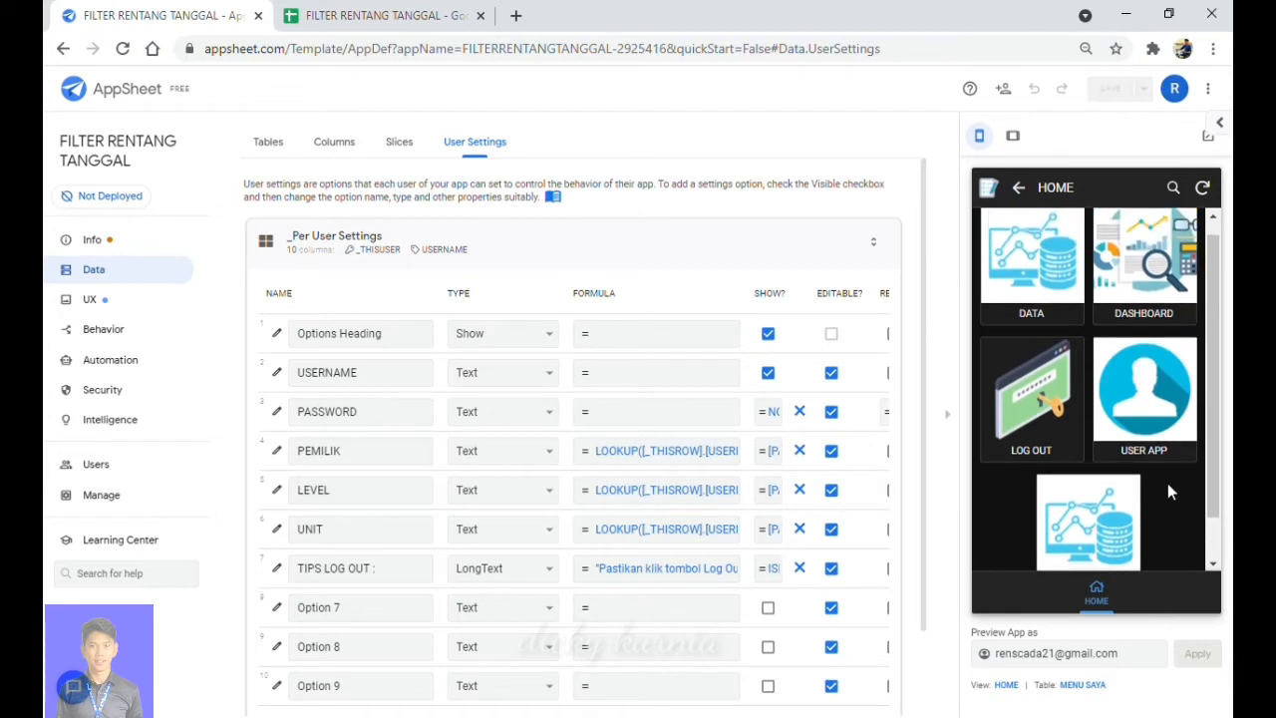
click(691, 453)
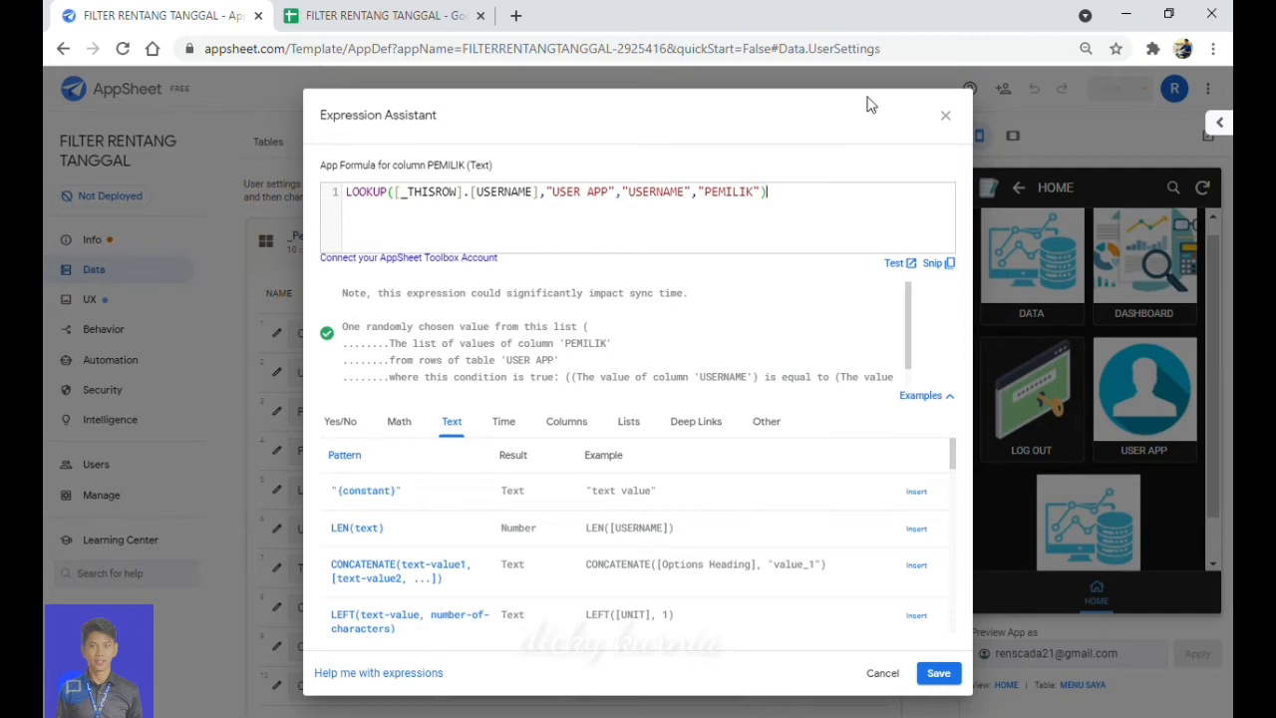
click(944, 117)
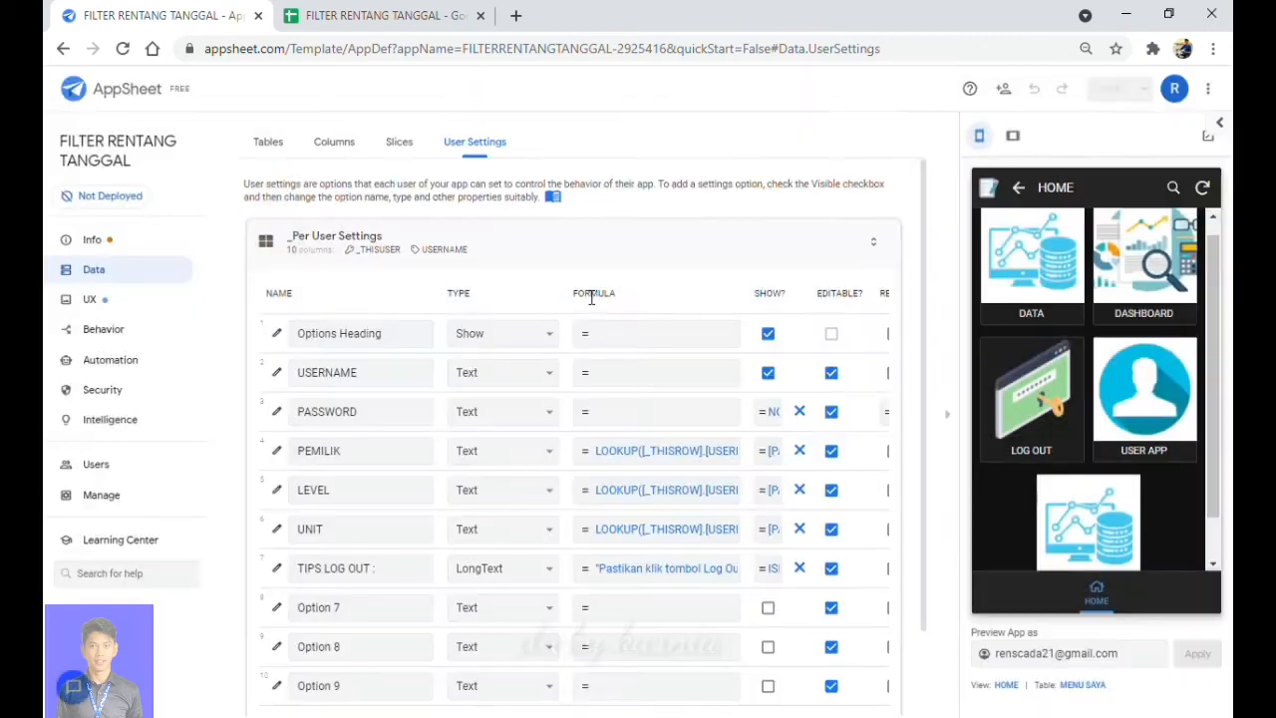
Rename the USERNAME user setting to USER and save the app.
click(387, 385)
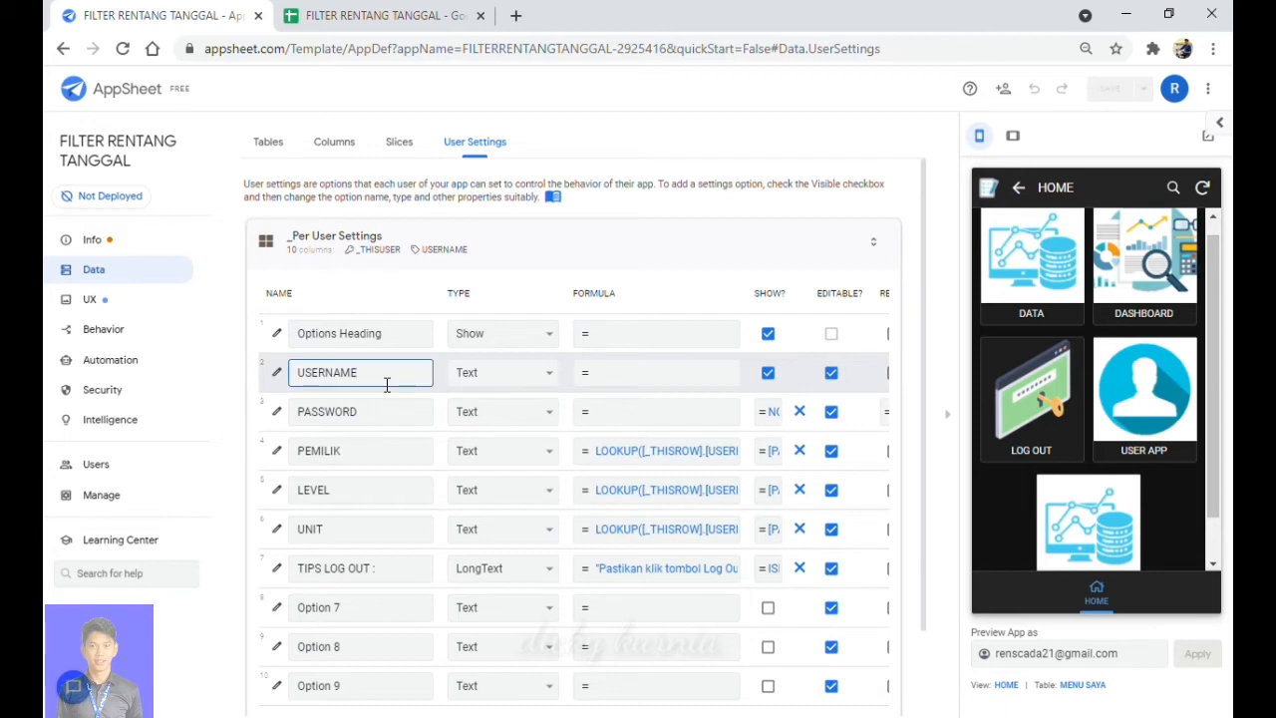
key(BackSpace)
key(BackSpace)
key(BackSpace)
key(BackSpace)
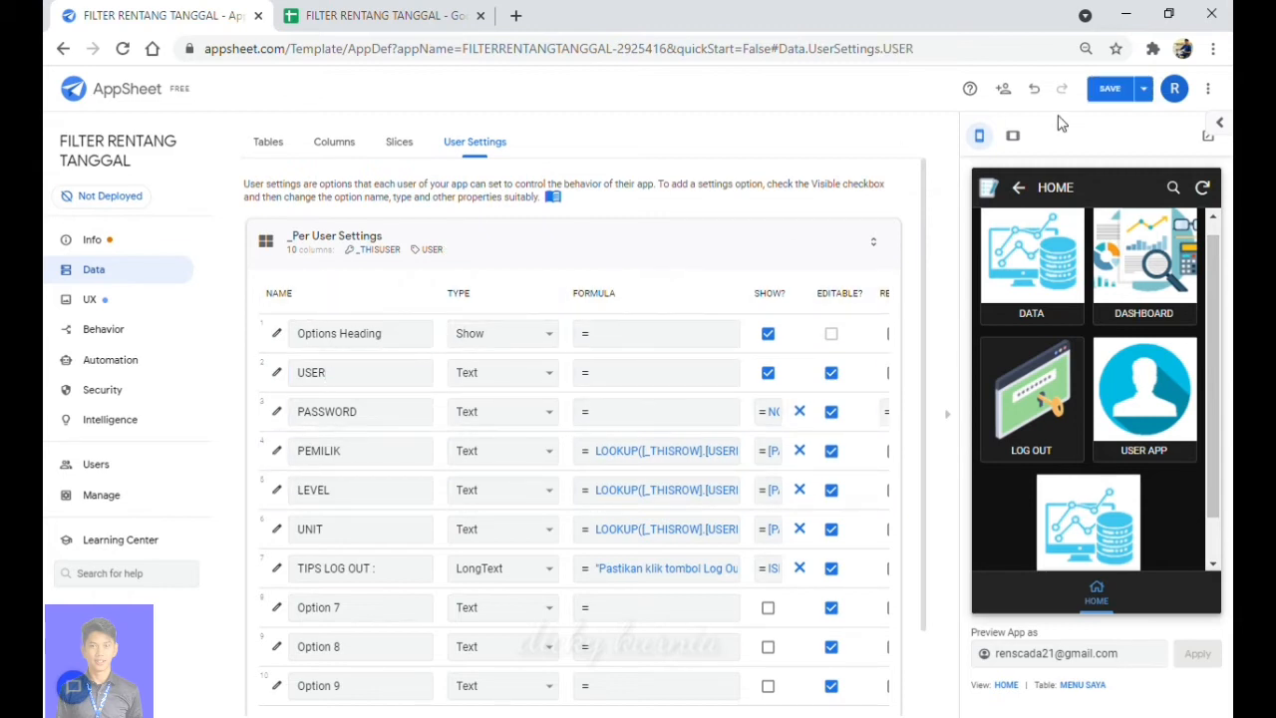
click(1112, 95)
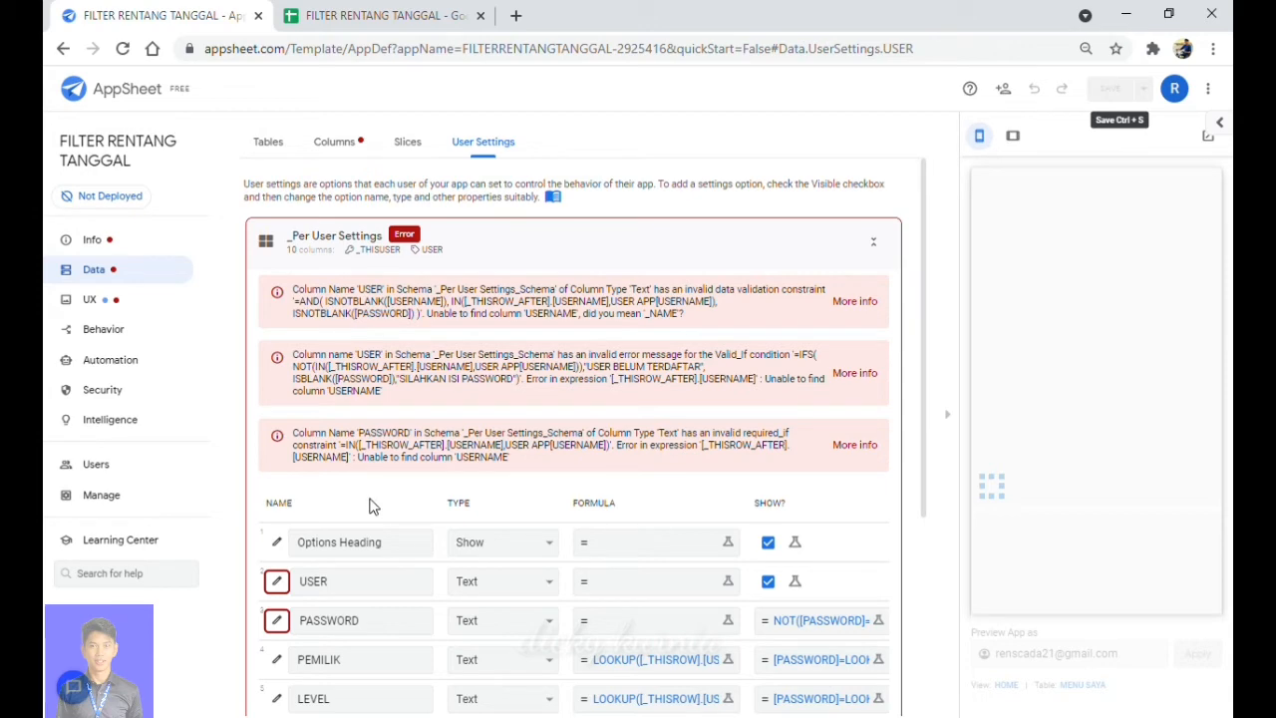
Scroll the User Settings column list to review the missing 'USERNAME' errors on USER and PASSWORD.
scroll(368, 507, down, 2)
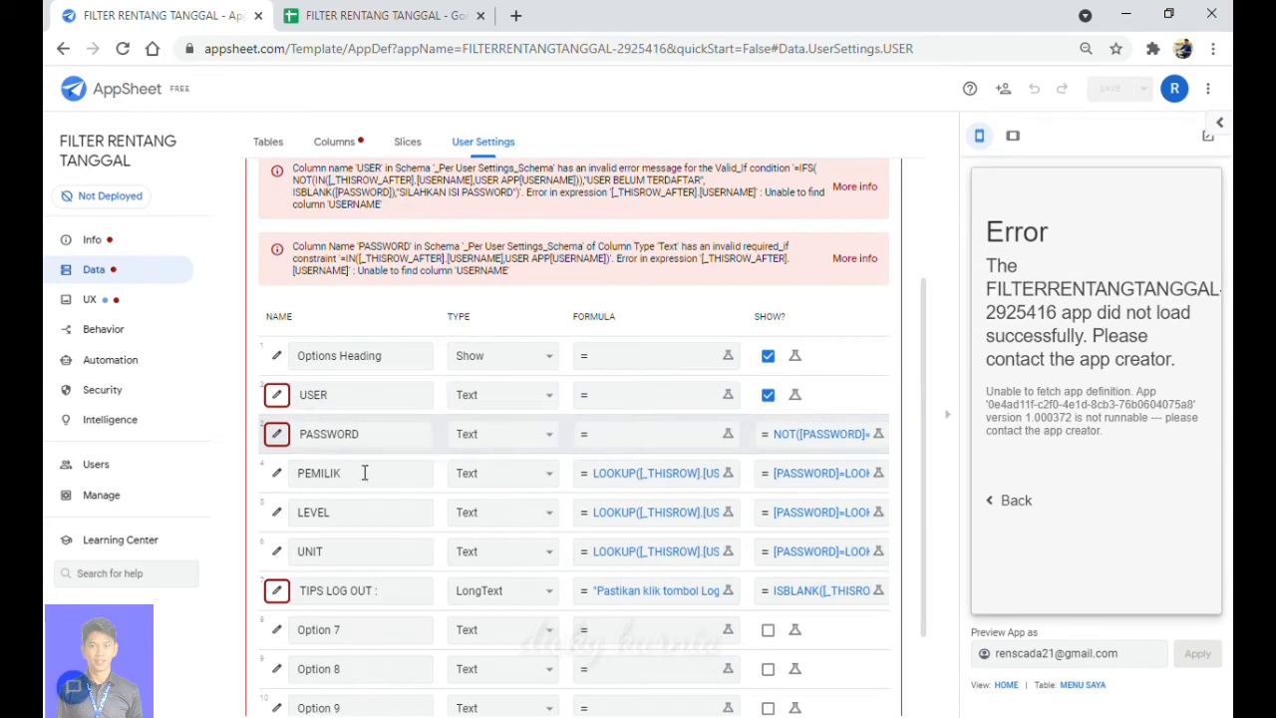
Change both [USERNAME] references in the USER column's Valid If formula to [USER].
click(277, 396)
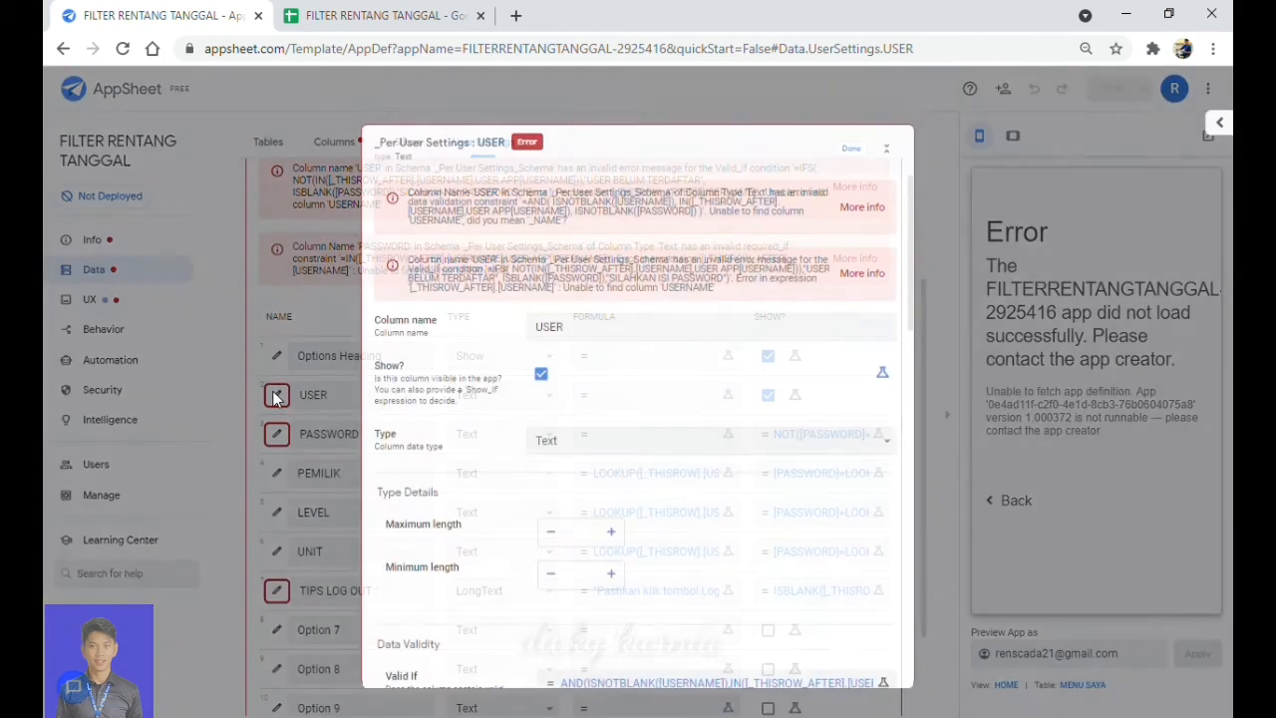
scroll(659, 476, down, 1)
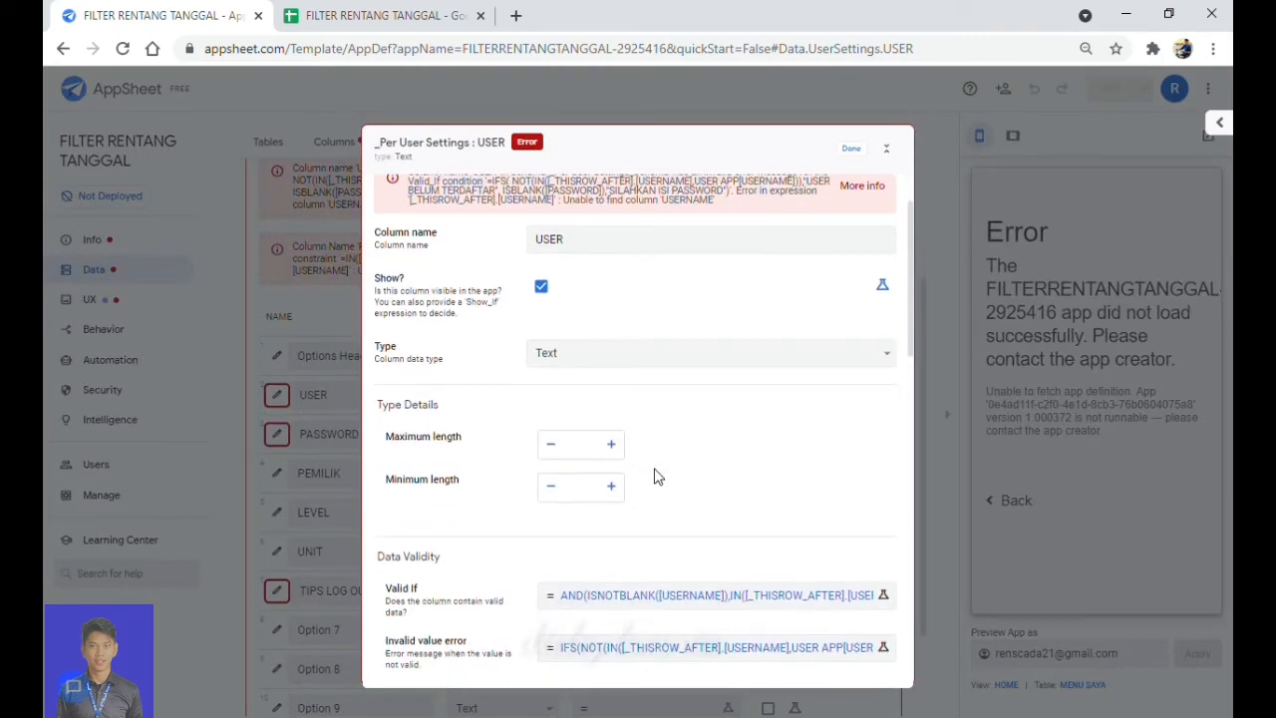
click(684, 609)
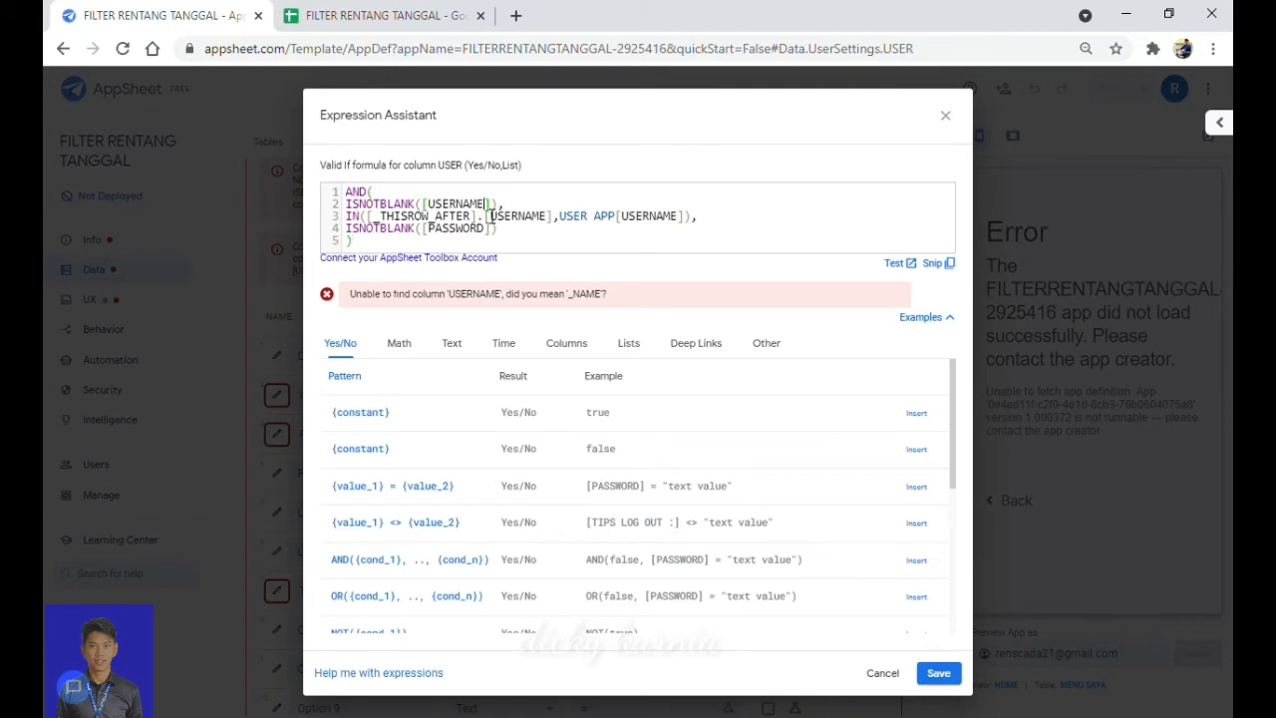
key(BackSpace)
key(BackSpace)
key(BackSpace)
key(BackSpace)
click(551, 223)
key(BackSpace)
key(BackSpace)
key(BackSpace)
key(BackSpace)
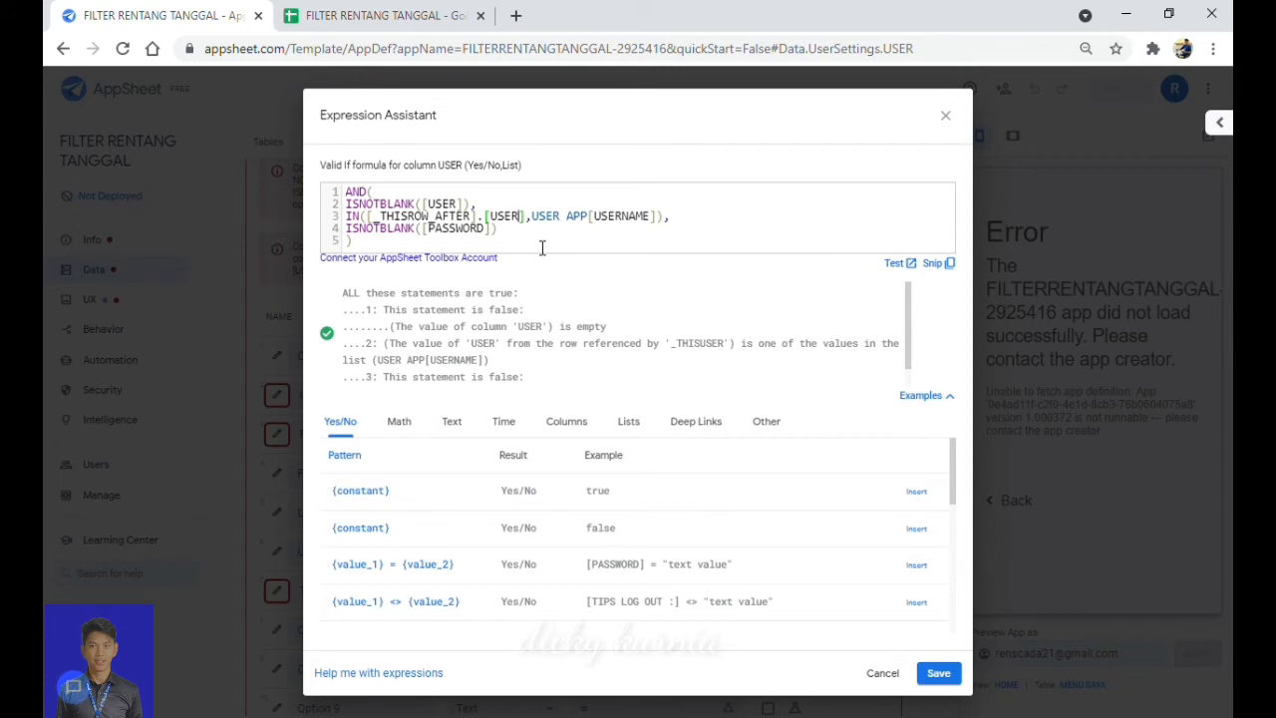
click(943, 684)
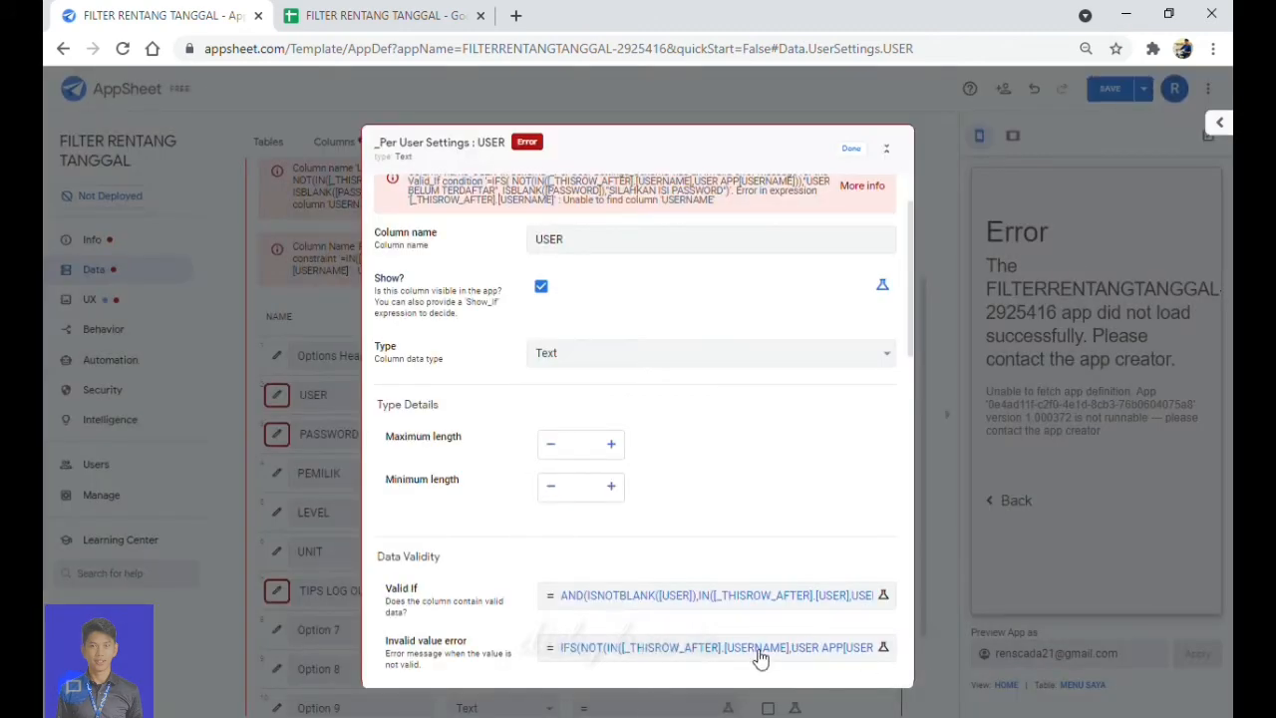
Change USERNAME to USER in the USER column's invalid value error formula and finish editing.
click(761, 658)
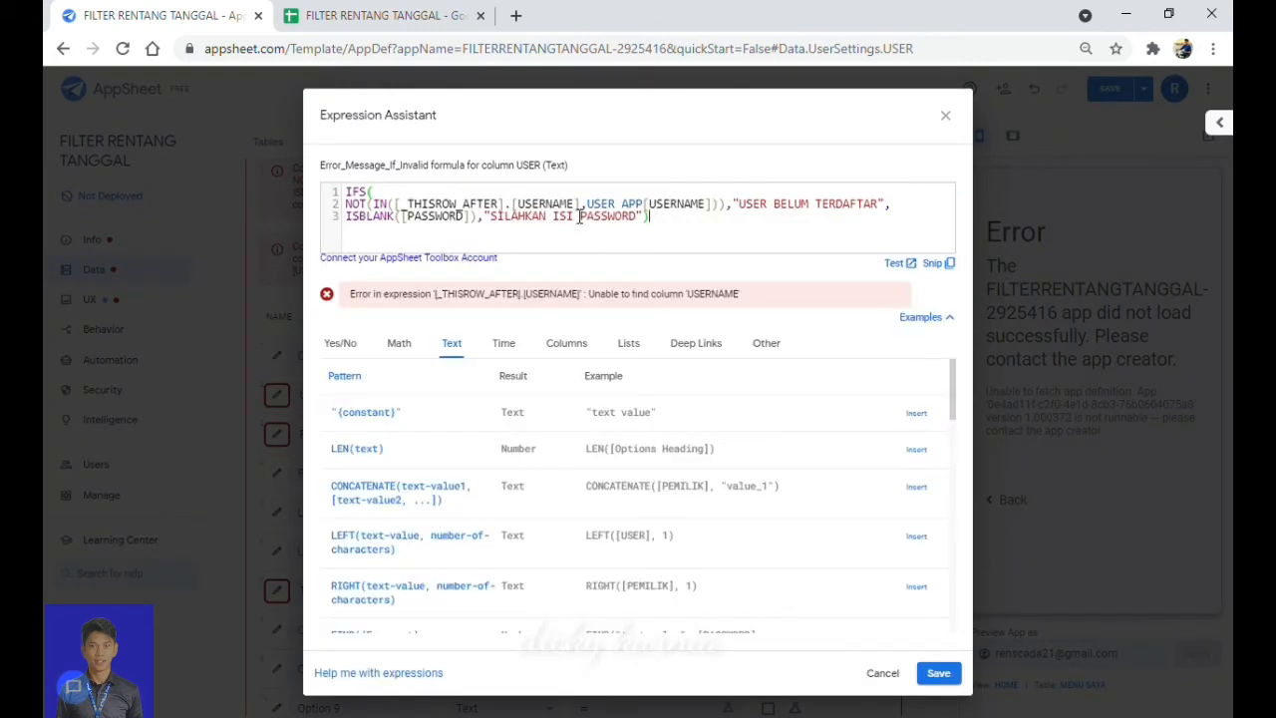
key(BackSpace)
key(BackSpace)
key(BackSpace)
key(BackSpace)
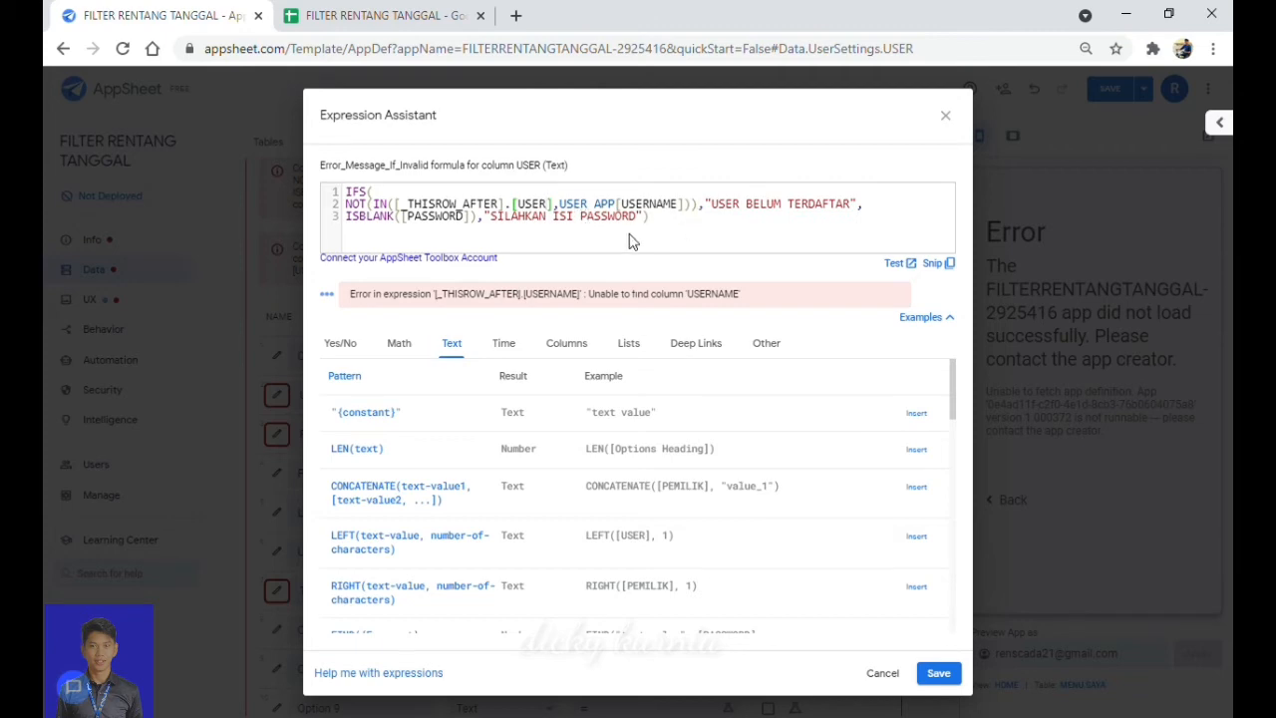
click(937, 674)
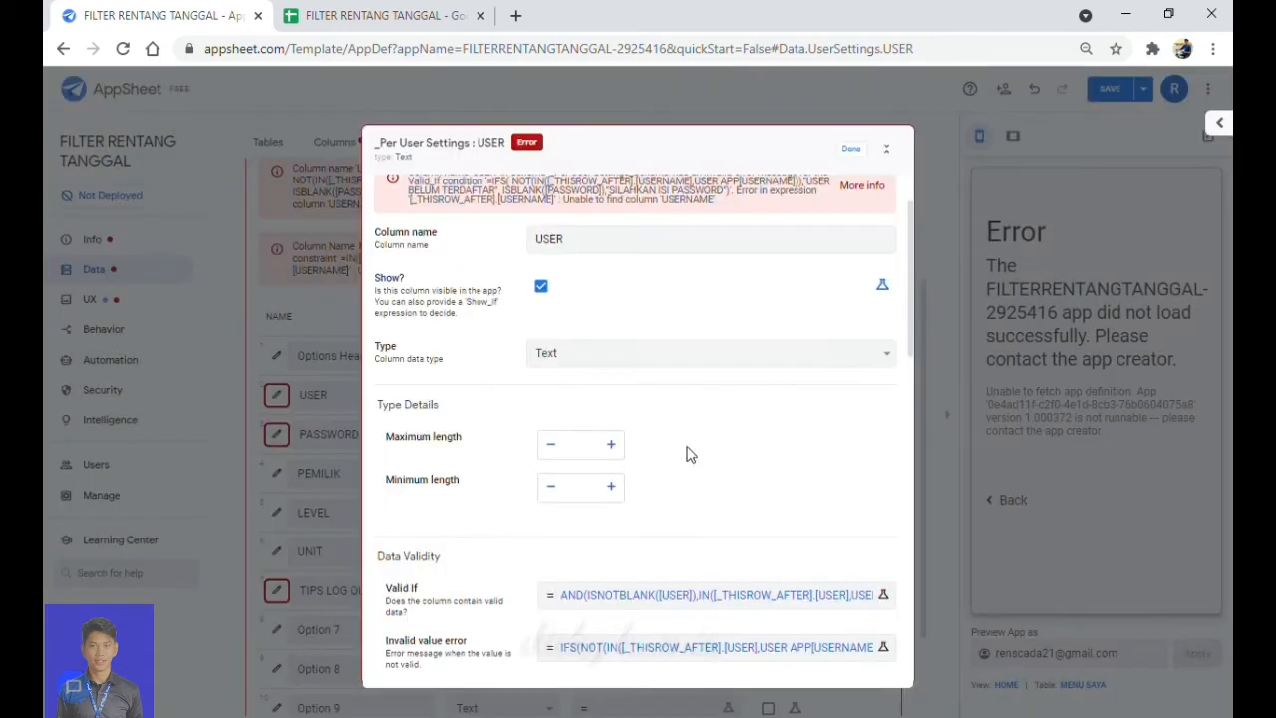
scroll(744, 474, down, 3)
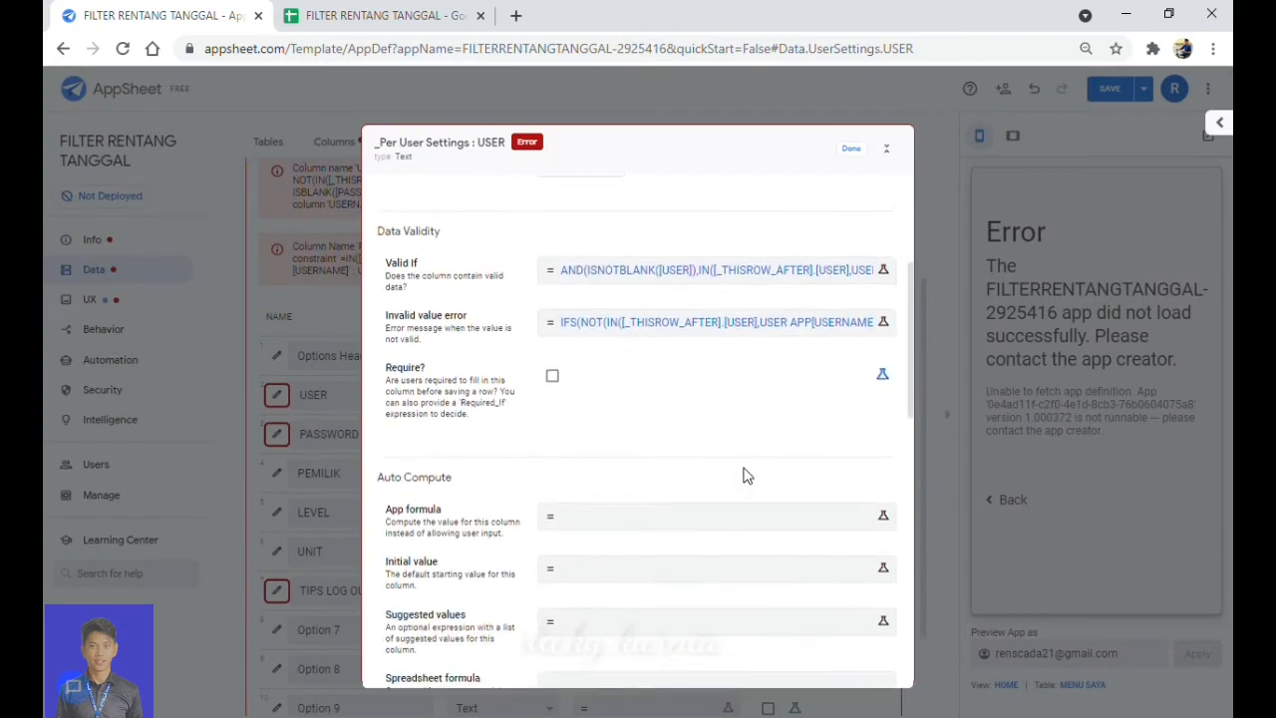
scroll(747, 473, down, 2)
scroll(747, 473, up, 5)
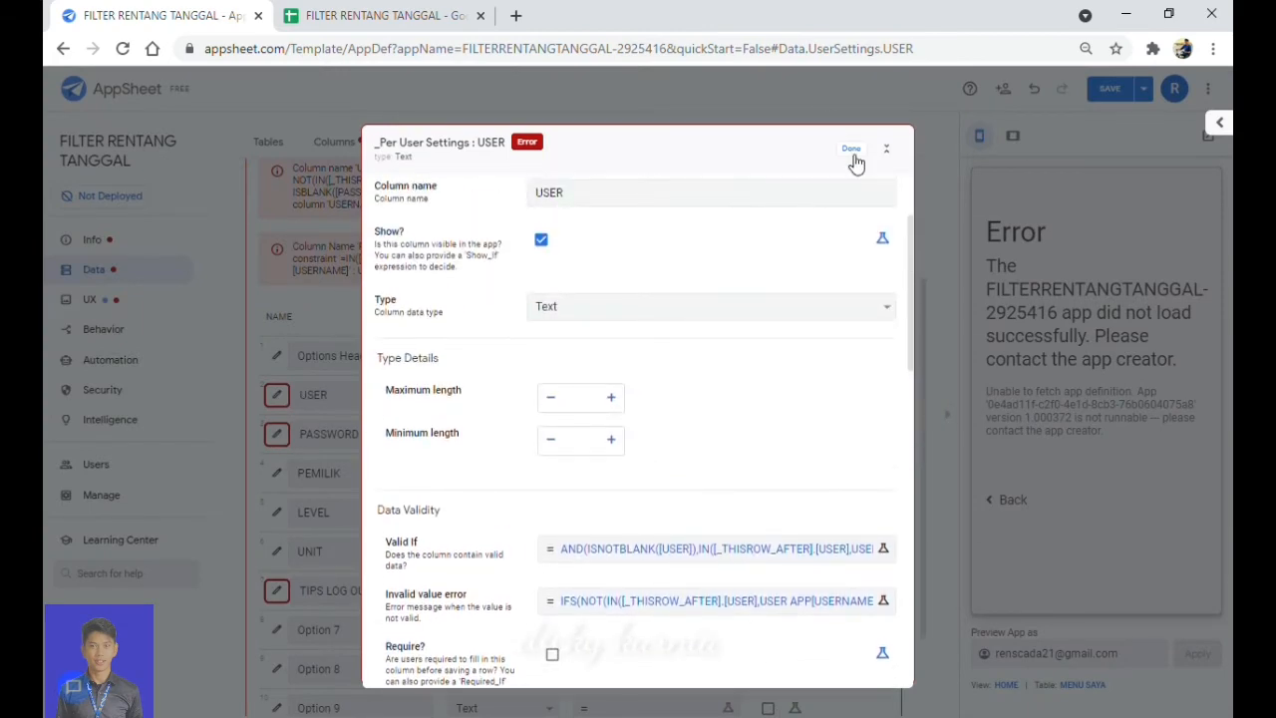
click(852, 155)
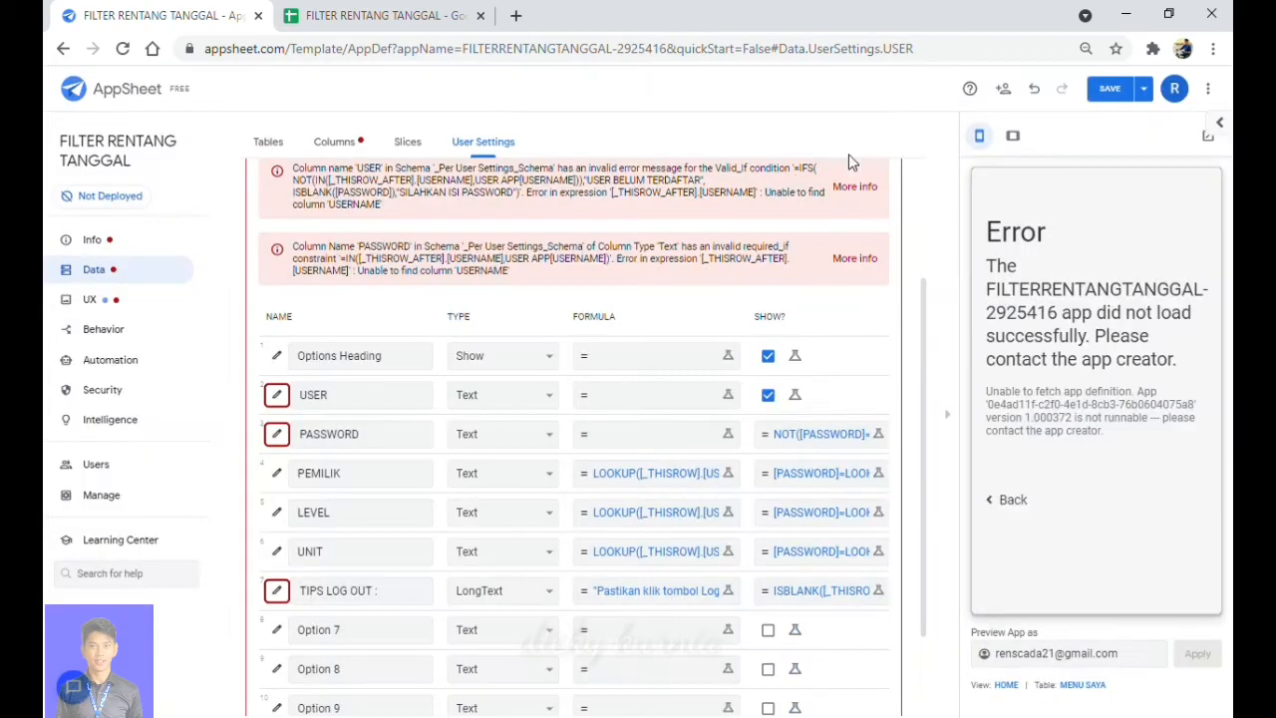
Replace [_THISROW].[USERNAME] with [USER] in the PASSWORD column's Show_If formula.
click(278, 435)
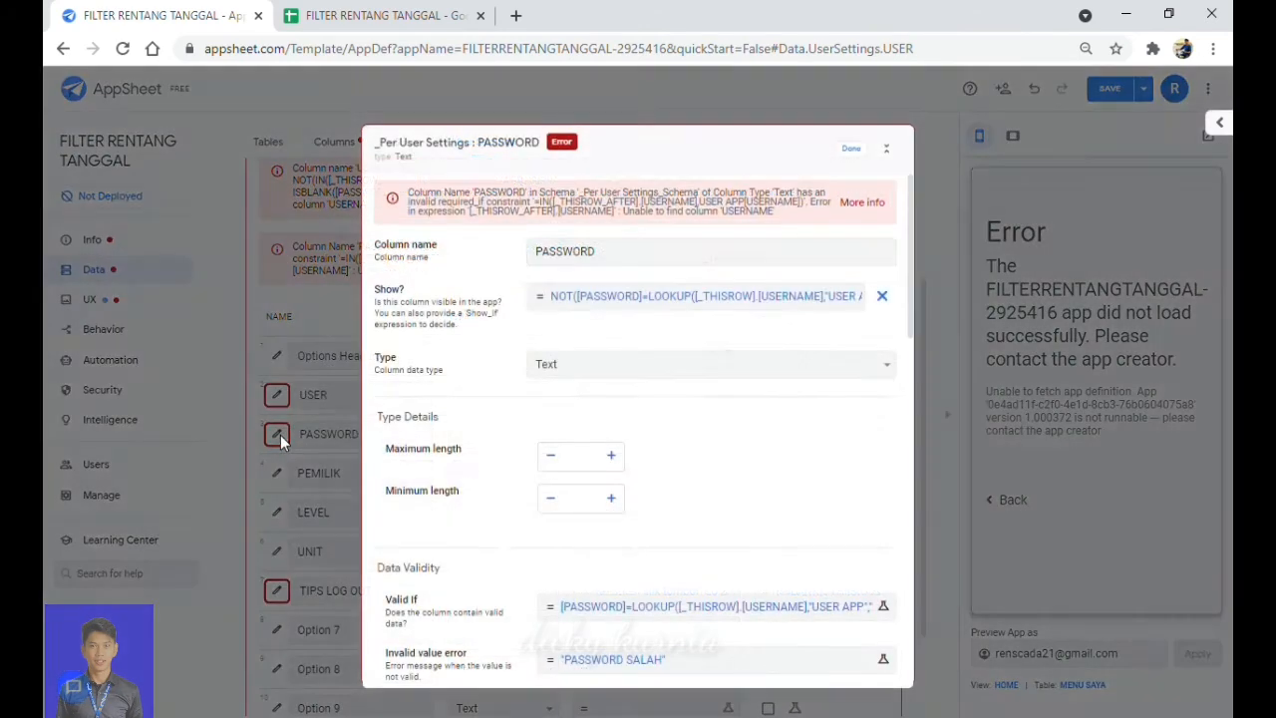
click(651, 307)
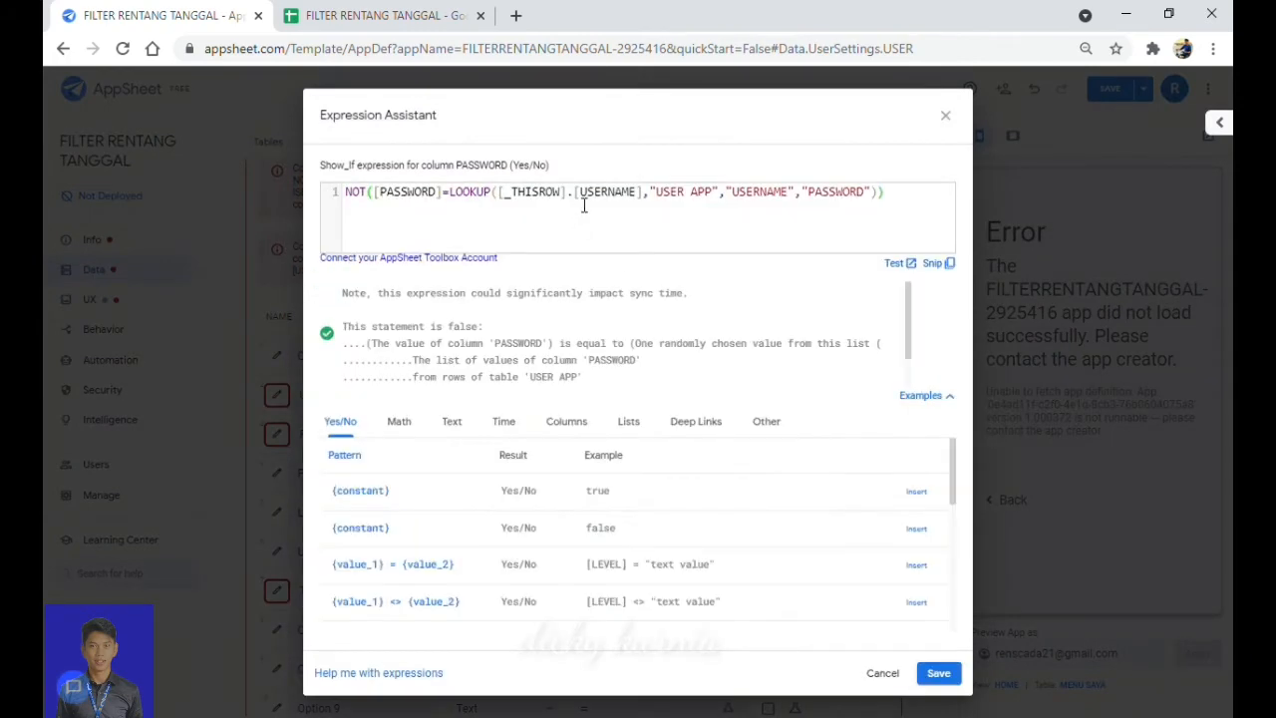
key(BackSpace)
key(BackSpace)
key(BackSpace)
key(BackSpace)
key(BackSpace)
key(BackSpace)
key(BackSpace)
key(BackSpace)
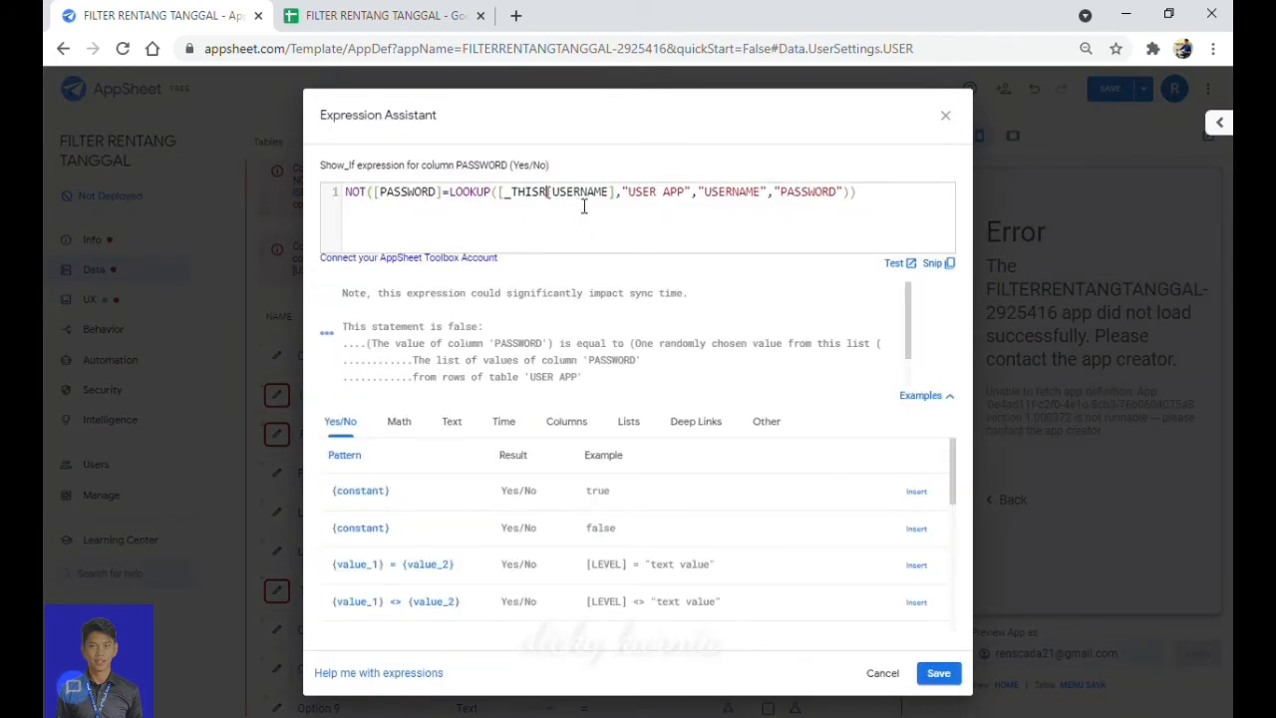
key(BackSpace)
key(BackSpace)
key(BackSpace)
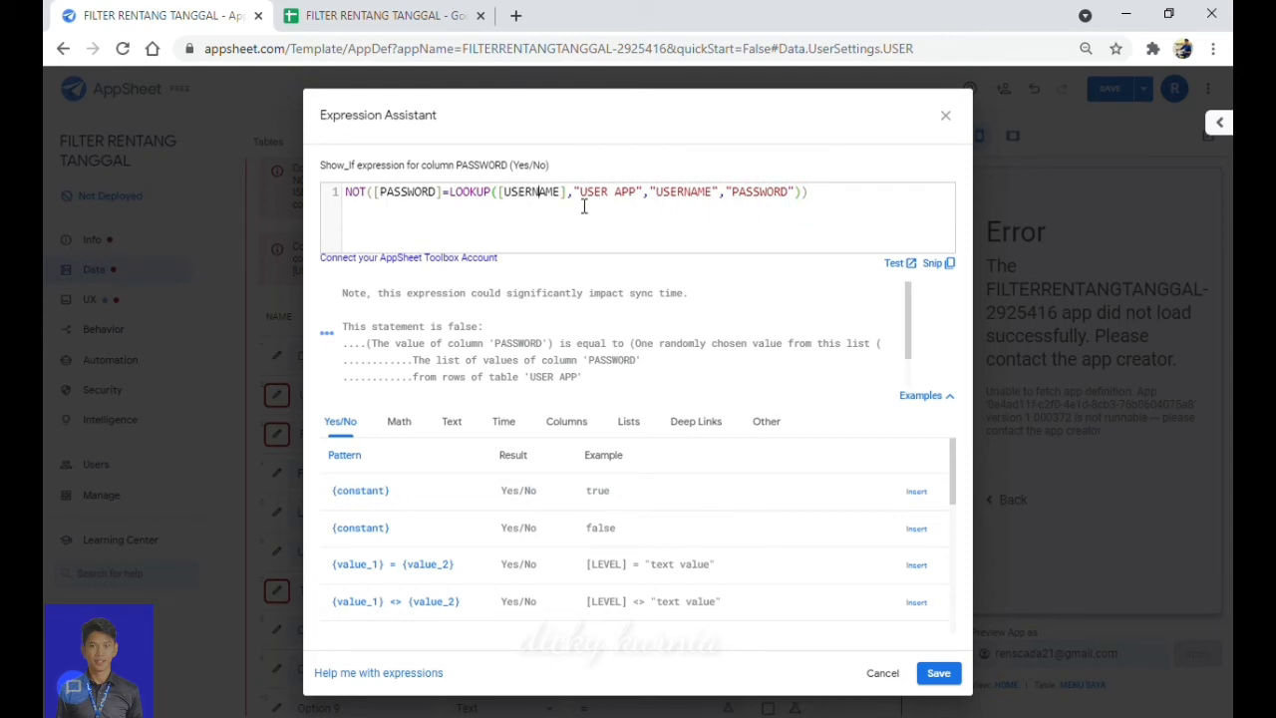
key(BackSpace)
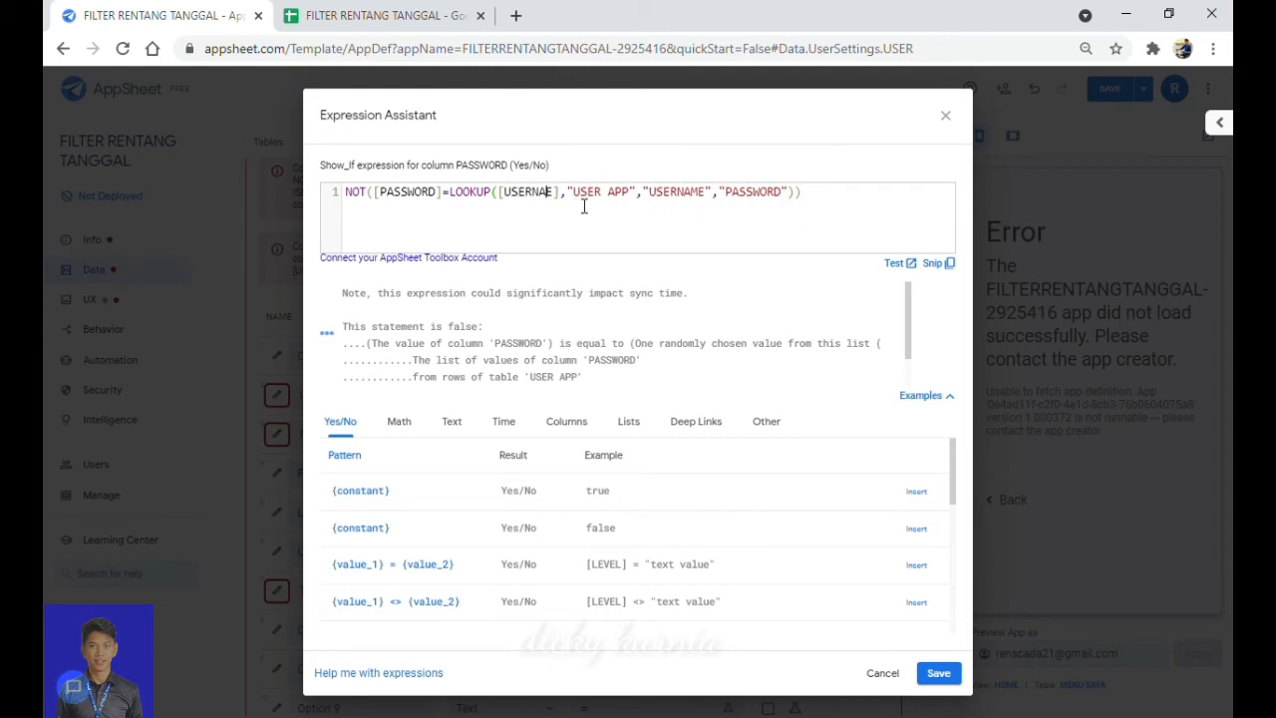
key(BackSpace)
key(BackSpace)
key(BackSpace)
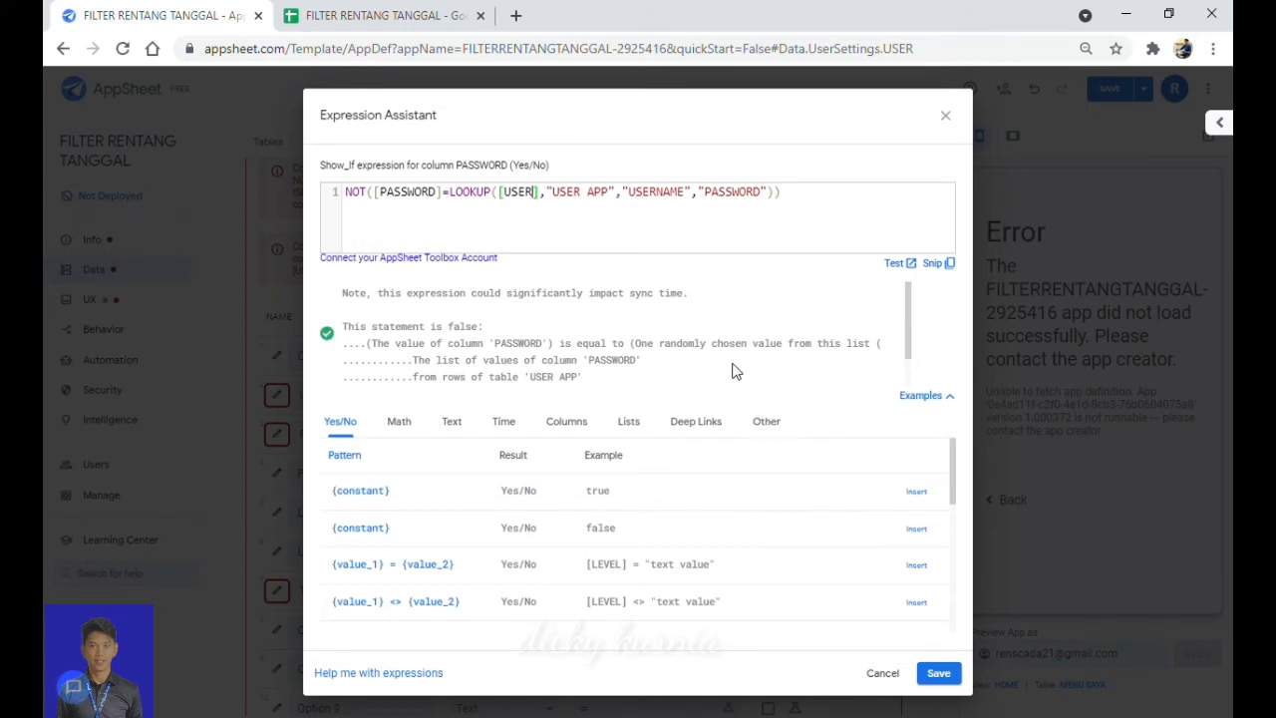
click(938, 674)
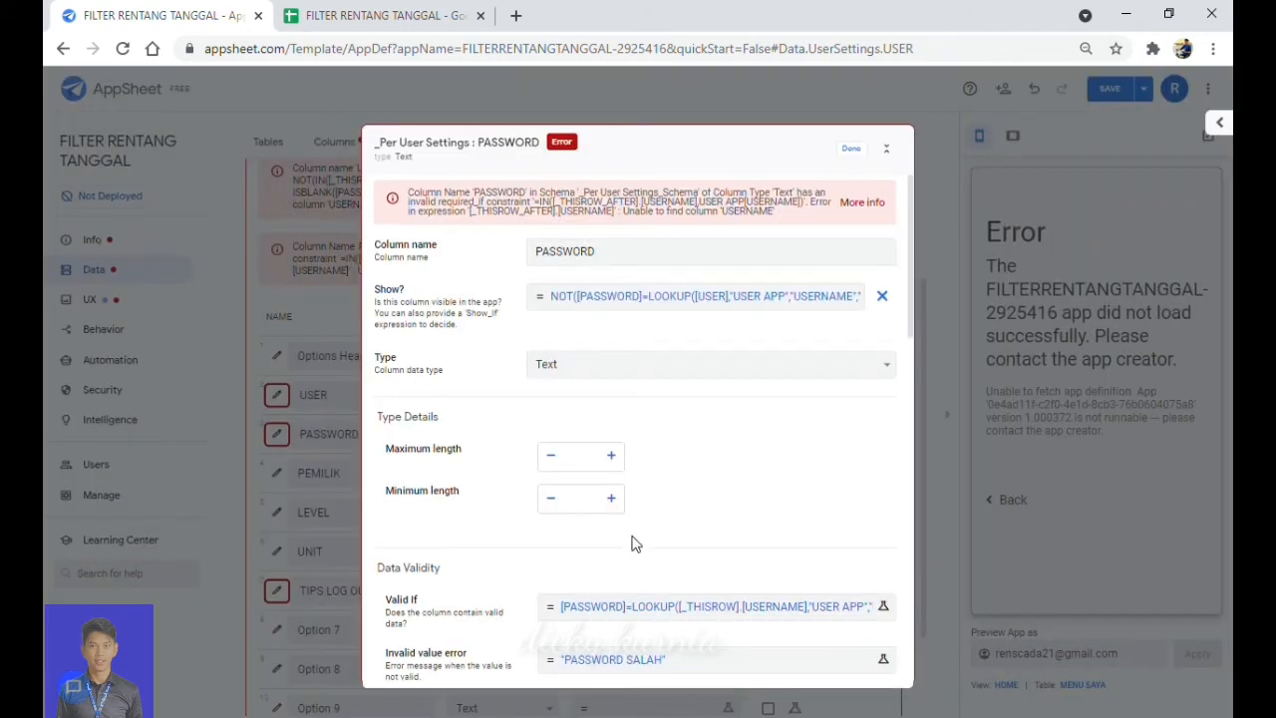
Make the PASSWORD Valid If read [PASSWORD]=LOOKUP([USER],"USER APP","USERNAME","PASSWORD").
click(645, 617)
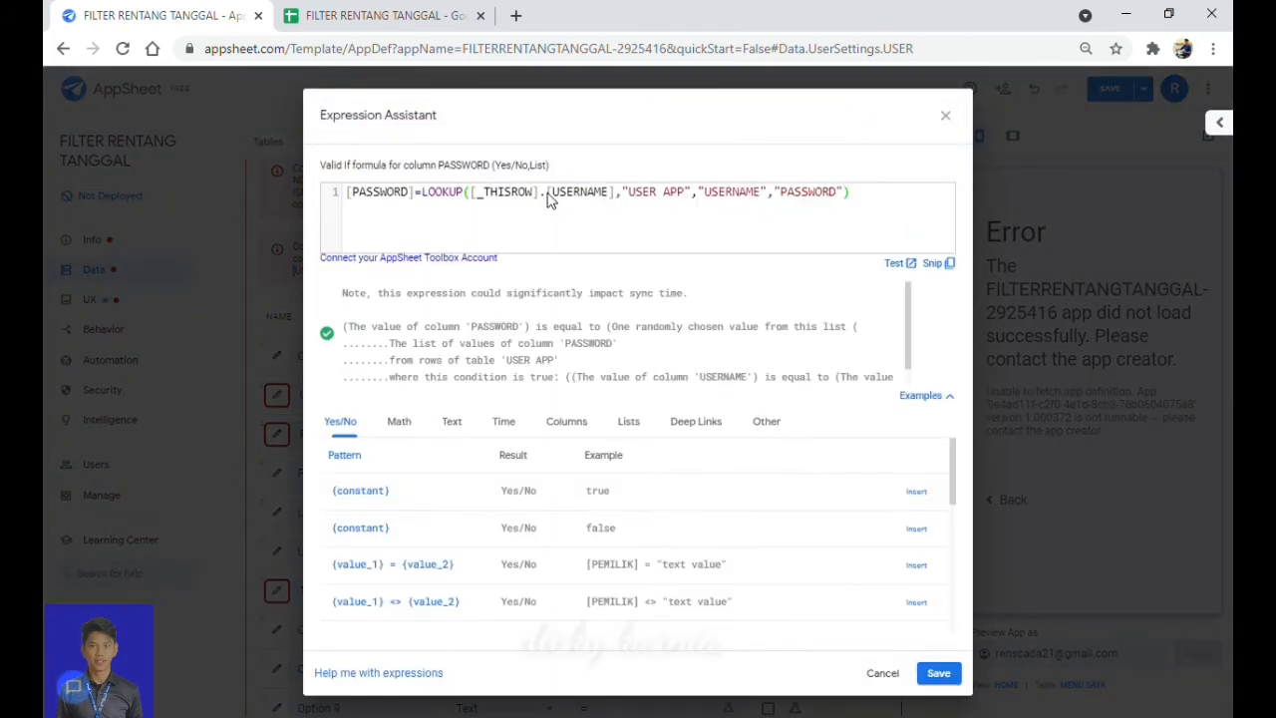
click(556, 197)
key(BackSpace)
key(BackSpace)
key(BackSpace)
key(BackSpace)
key(BackSpace)
key(BackSpace)
key(BackSpace)
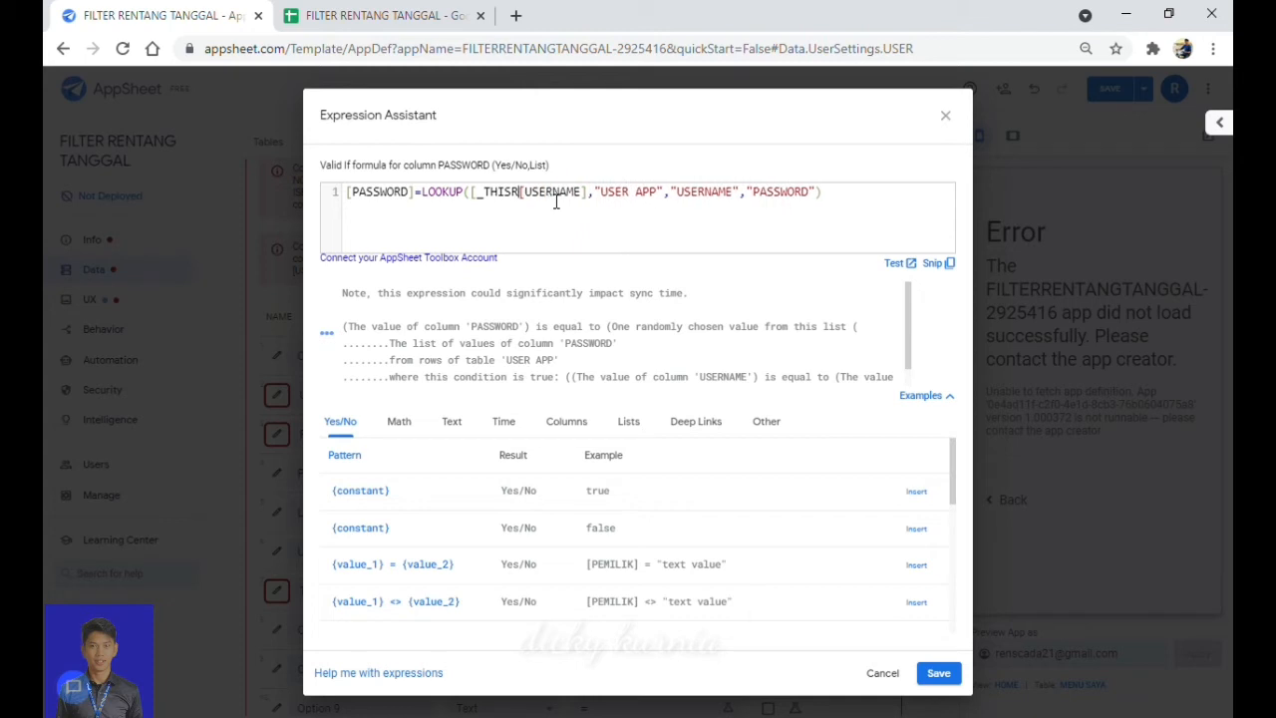
key(BackSpace)
key(BackSpace)
key(BackSpace)
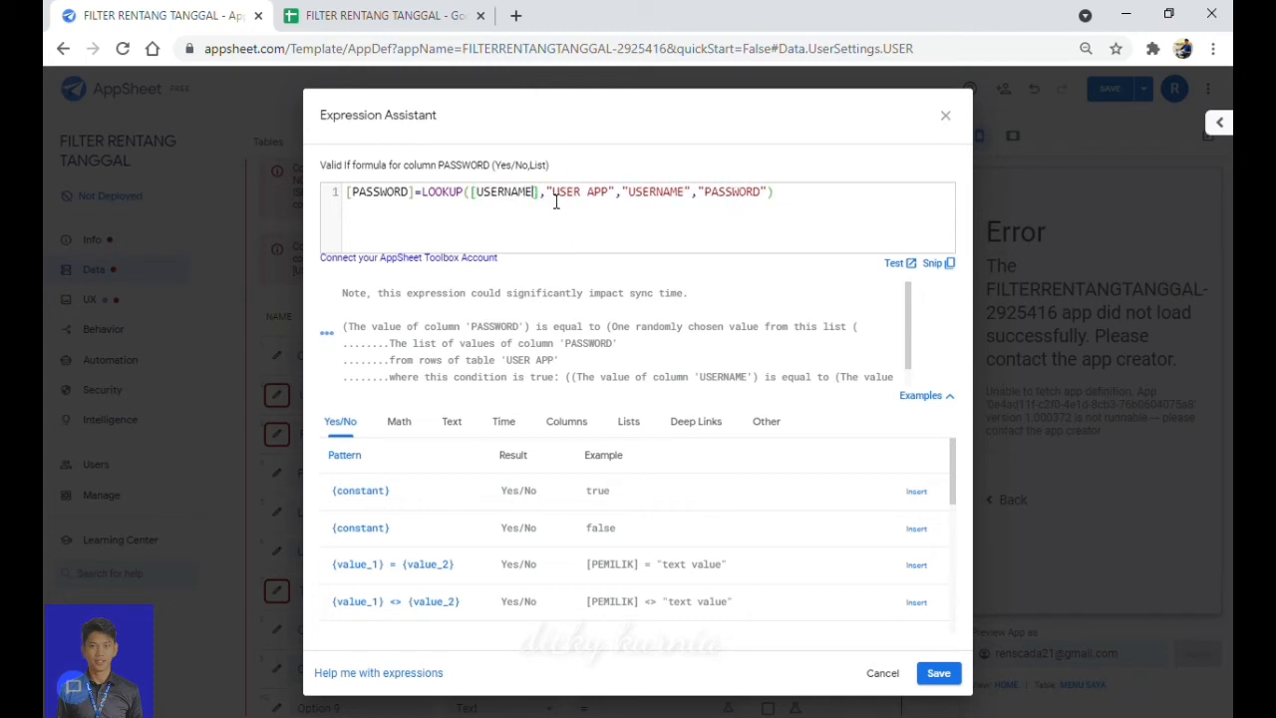
key(BackSpace)
key(BackSpace)
key(BackSpace)
key(BackSpace)
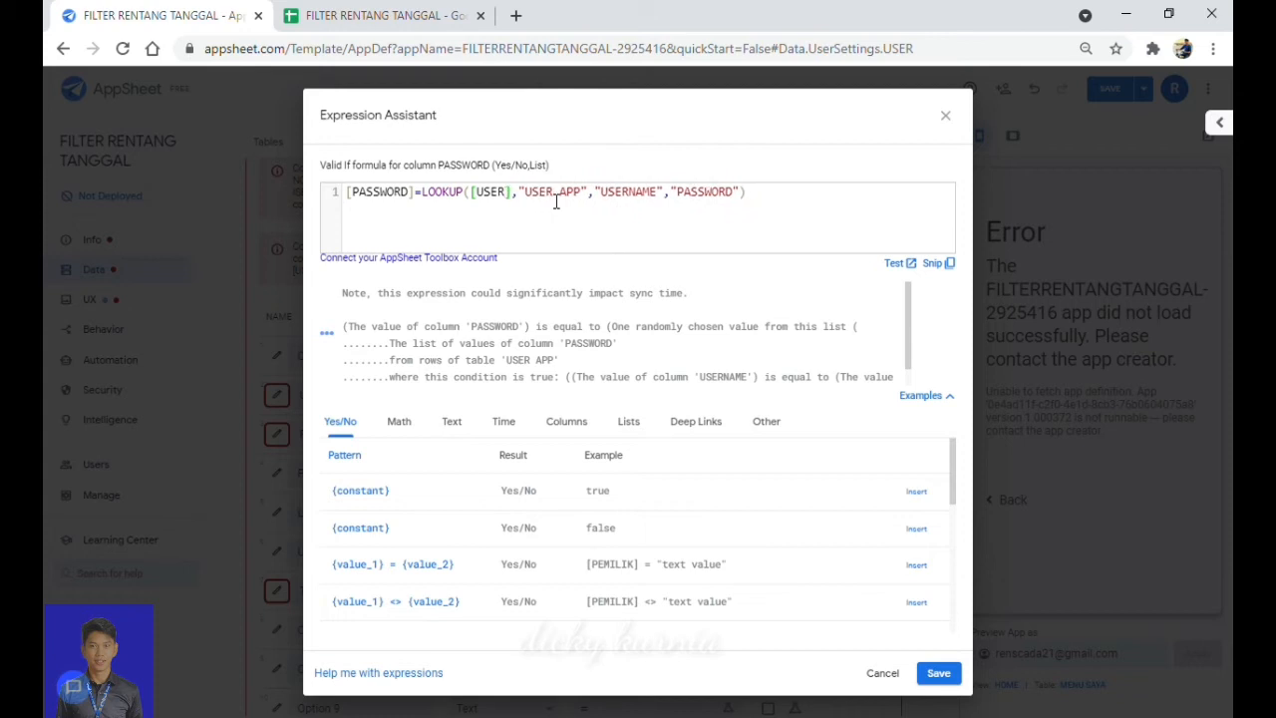
click(938, 675)
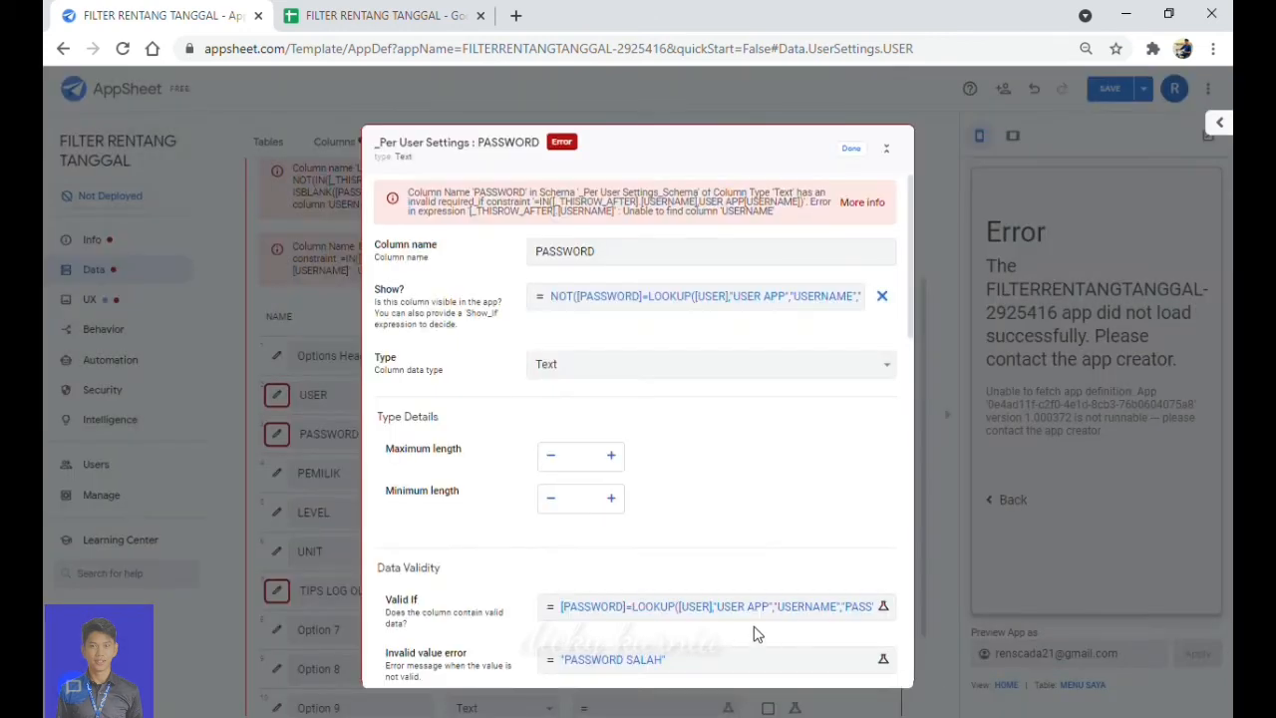
scroll(735, 624, down, 1)
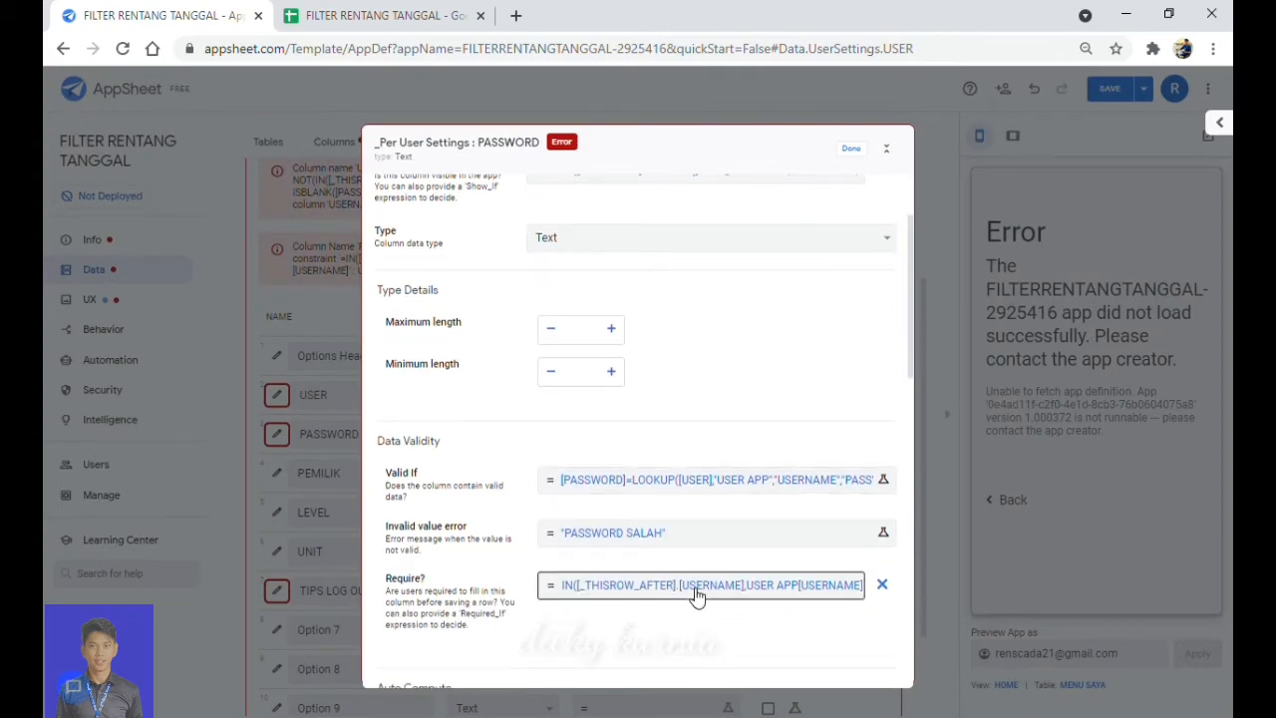
Change the PASSWORD Require? formula to IN([_THISROW_AFTER].[USER],USER APP[USERNAME]) and close the column settings.
click(698, 589)
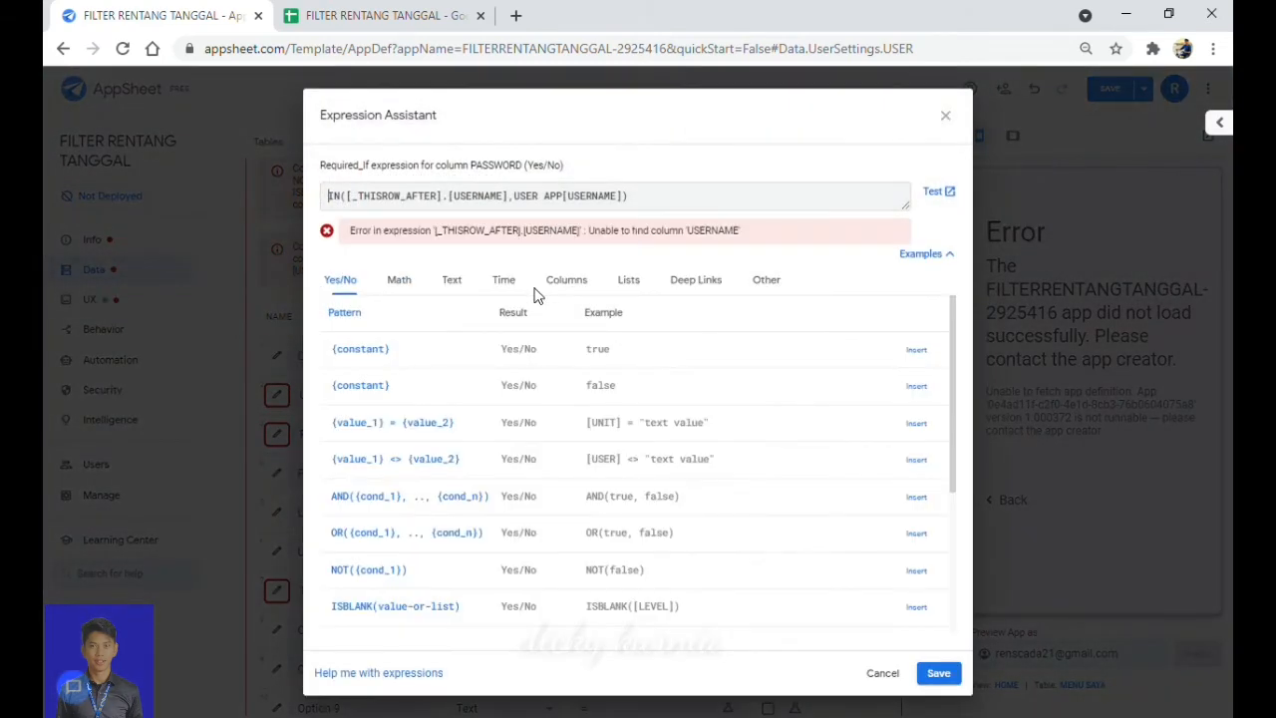
click(552, 197)
key(BackSpace)
key(BackSpace)
key(BackSpace)
key(BackSpace)
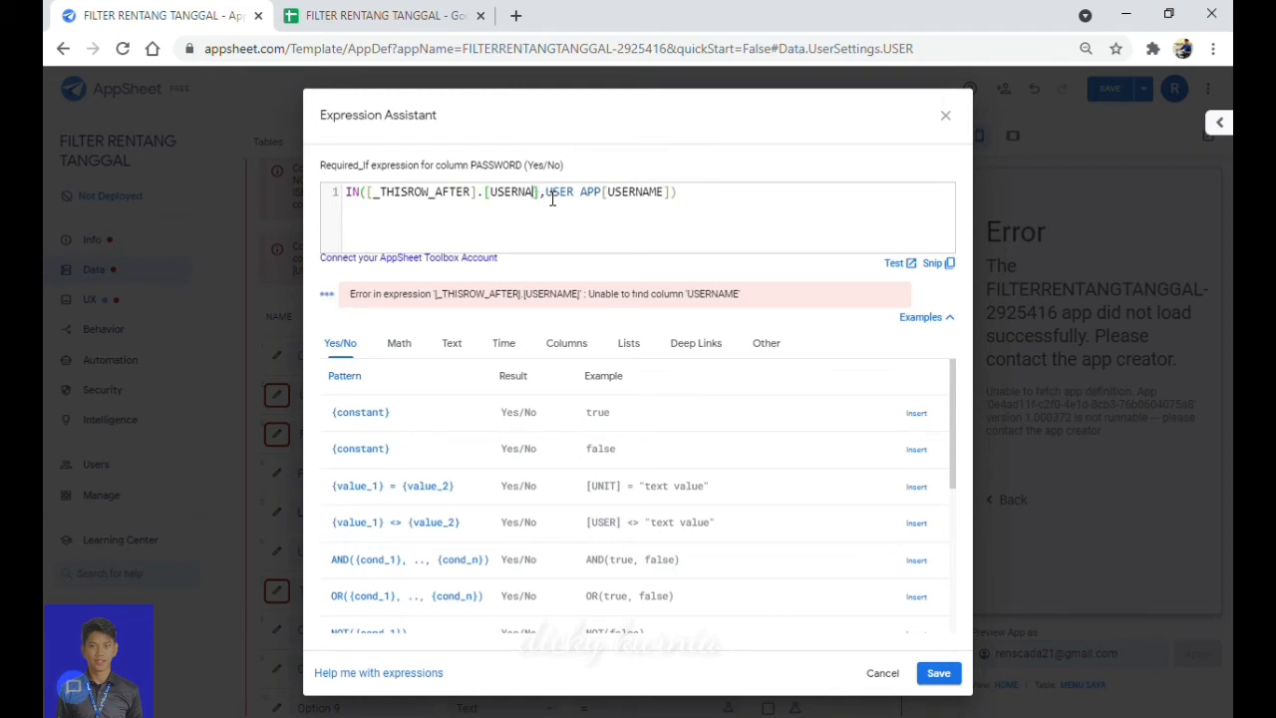
click(937, 674)
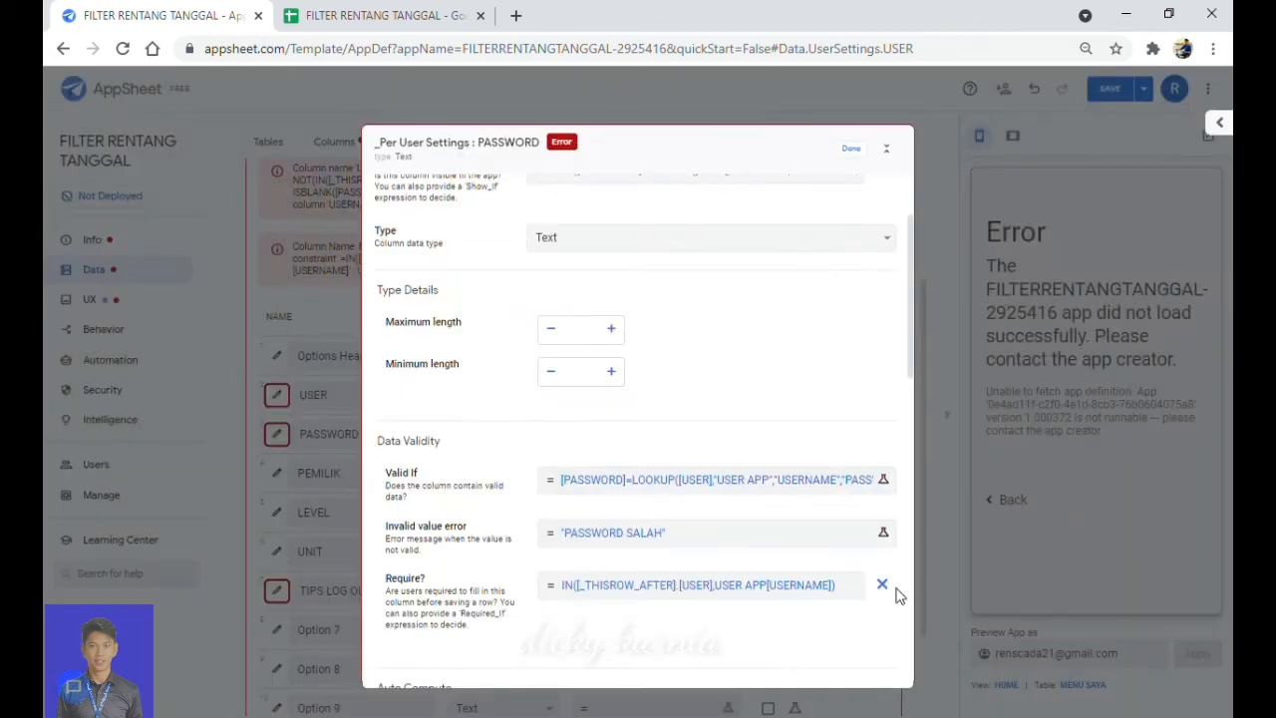
click(860, 151)
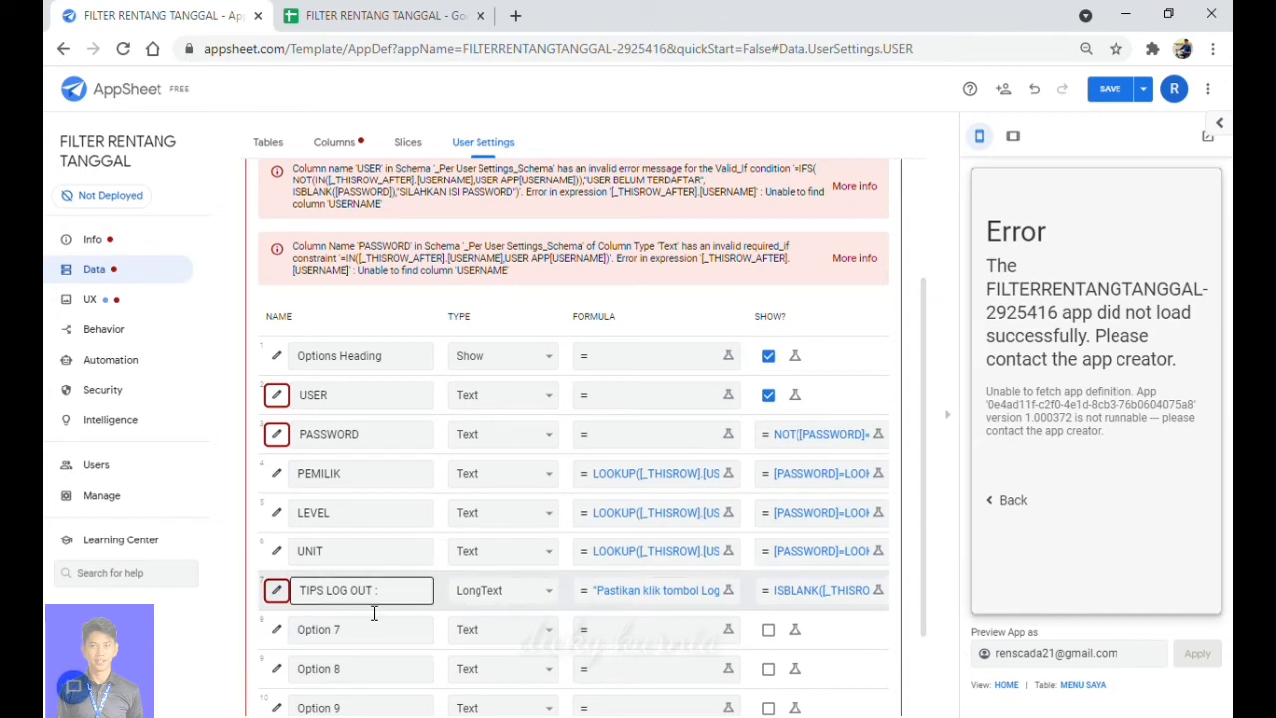
Change the PEMILIK formula to LOOKUP([USER],"USER APP","USERNAME","PEMILIK") and save it.
click(664, 477)
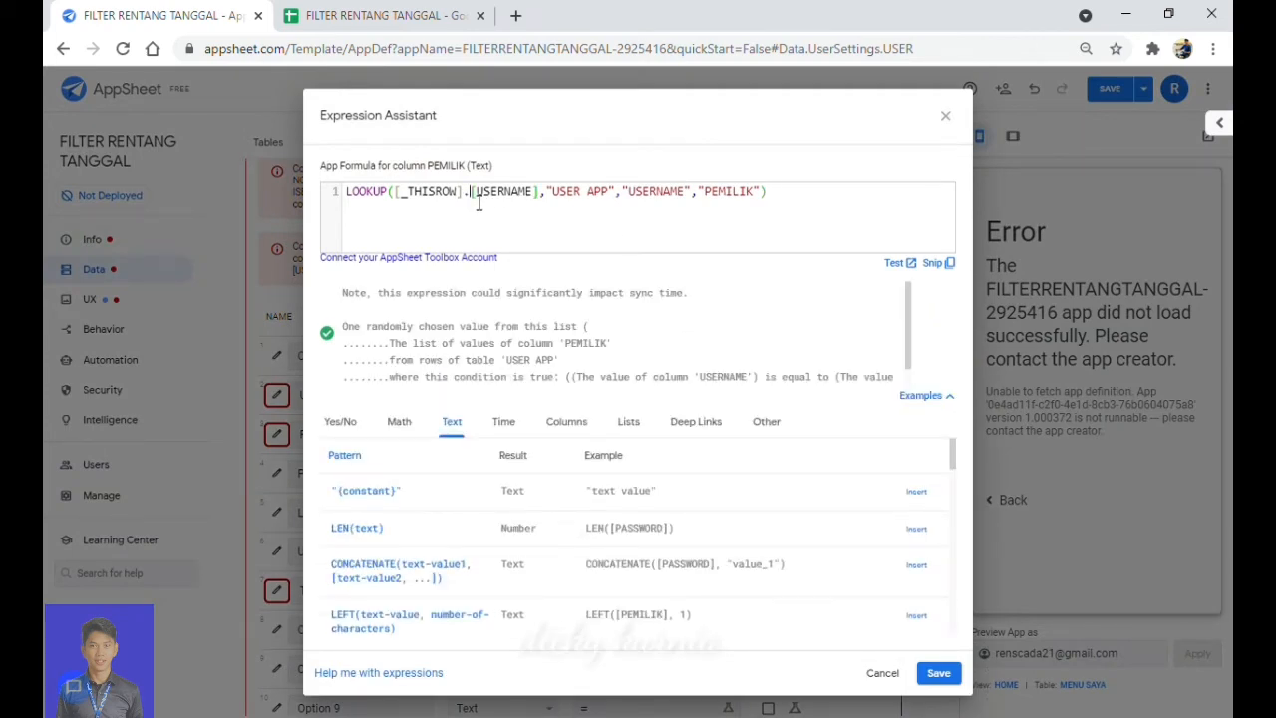
key(BackSpace)
key(BackSpace)
key(BackSpace)
key(BackSpace)
key(BackSpace)
key(BackSpace)
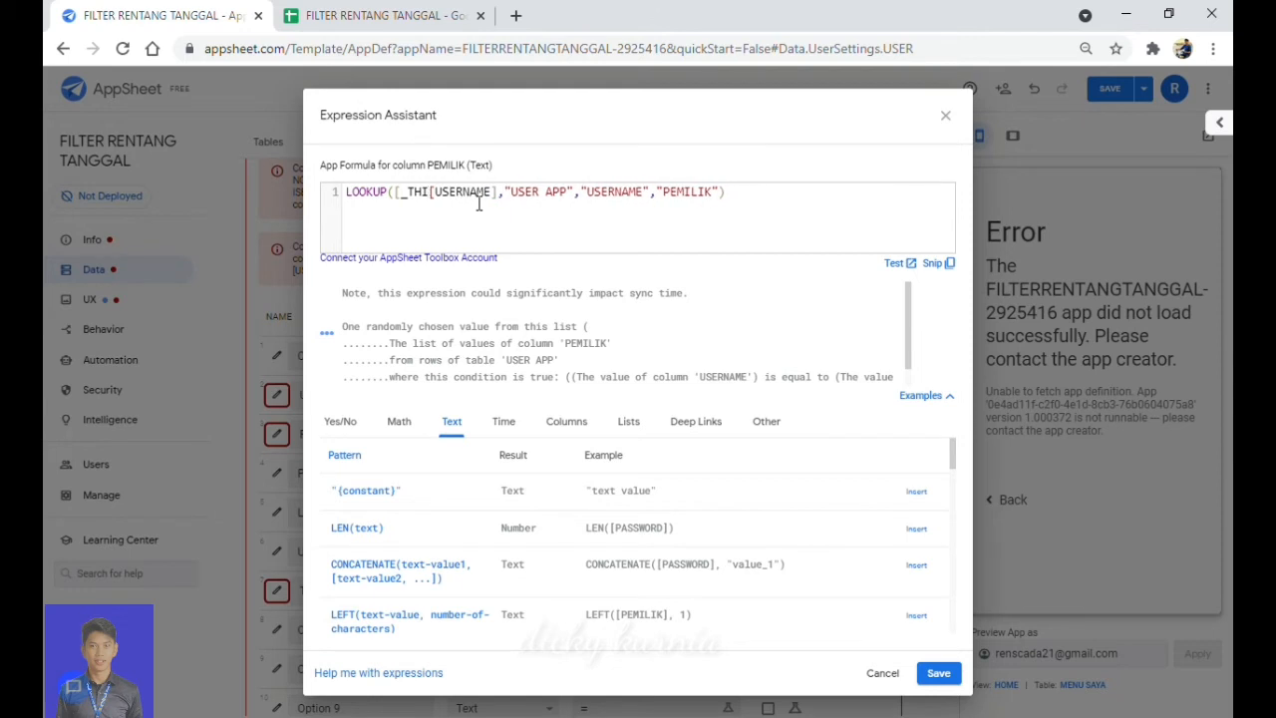
key(BackSpace)
key(BackSpace)
key(BackSpace)
key(BackSpace)
key(BackSpace)
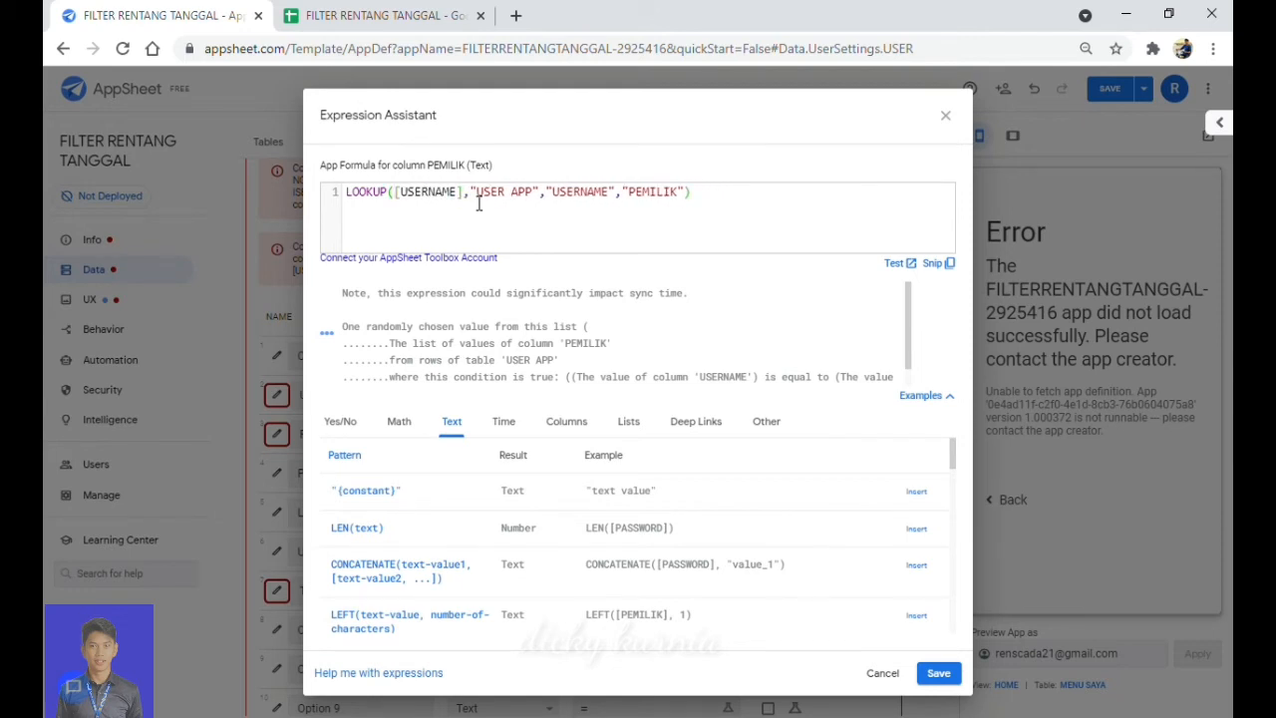
text(_THISROW].[)
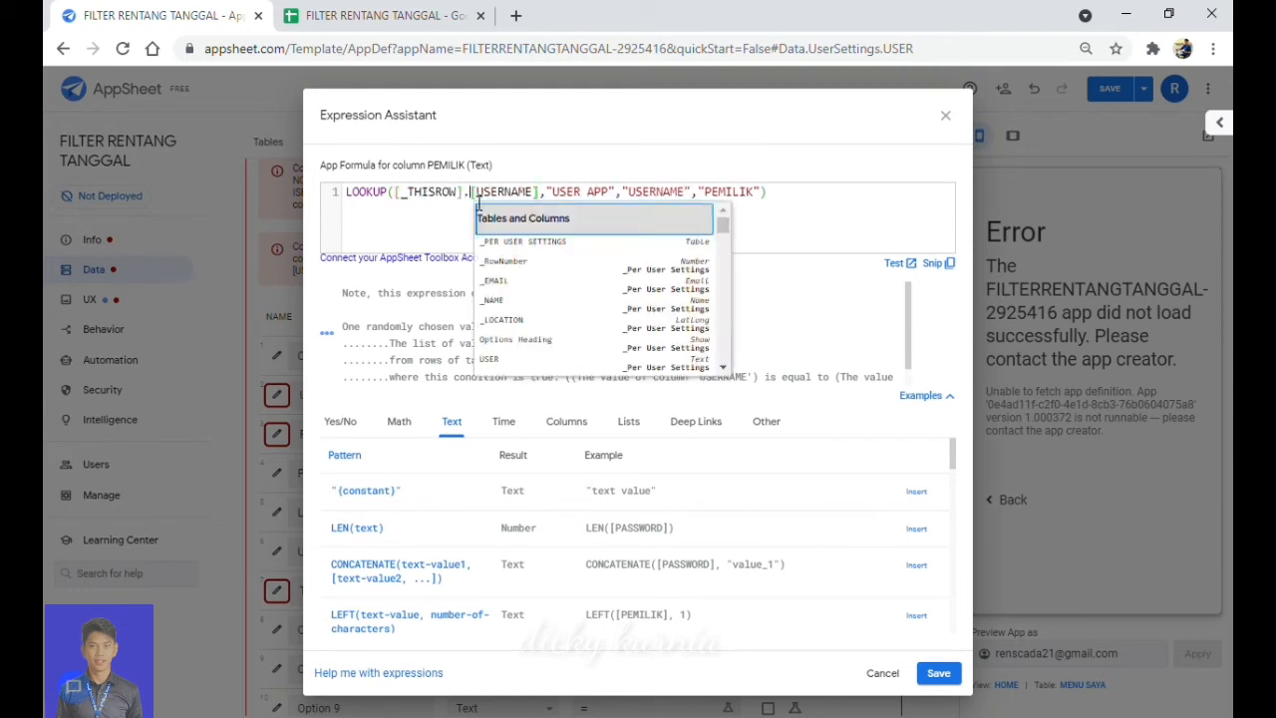
click(389, 330)
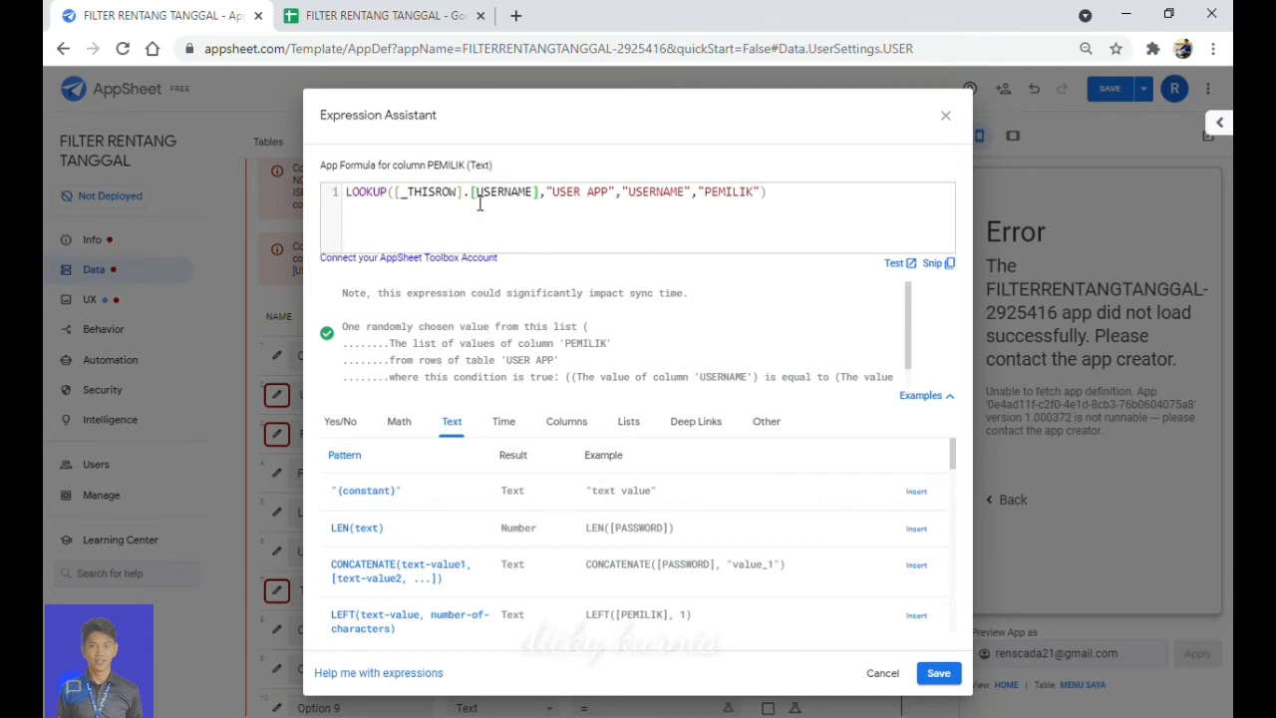
key(BackSpace)
key(BackSpace)
key(BackSpace)
key(BackSpace)
key(BackSpace)
key(BackSpace)
key(BackSpace)
key(BackSpace)
key(BackSpace)
key(BackSpace)
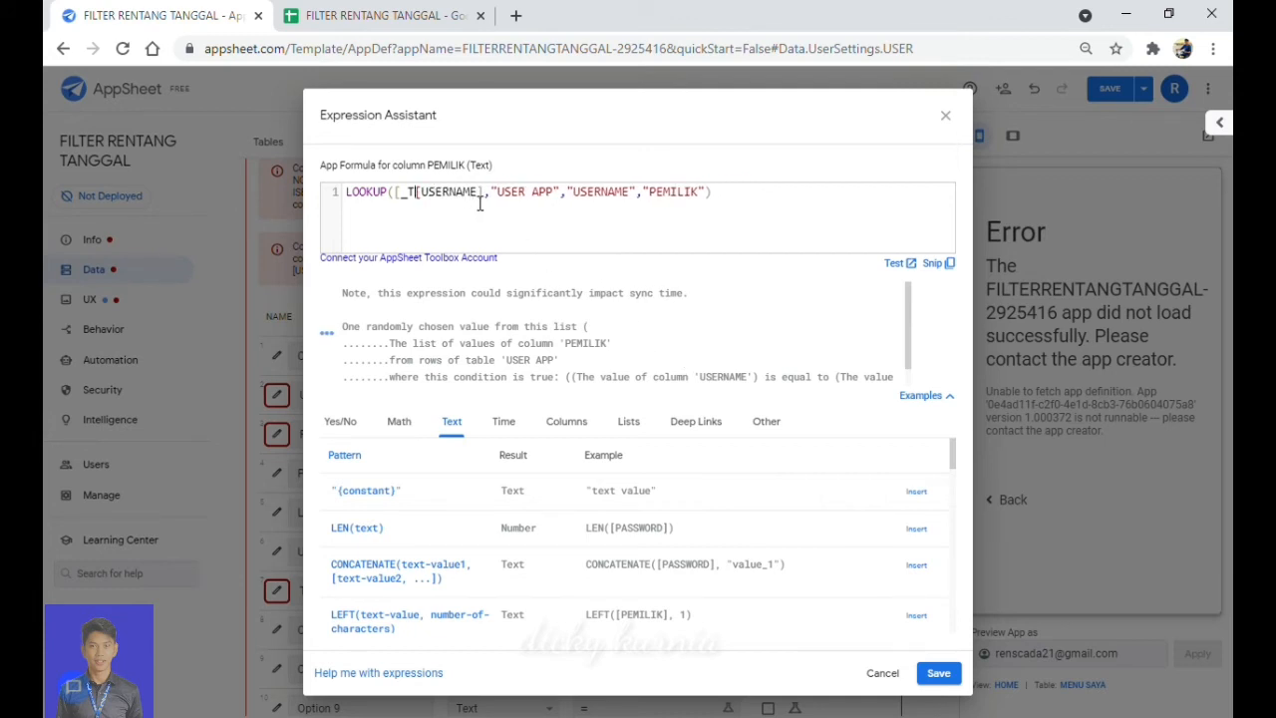
key(BackSpace)
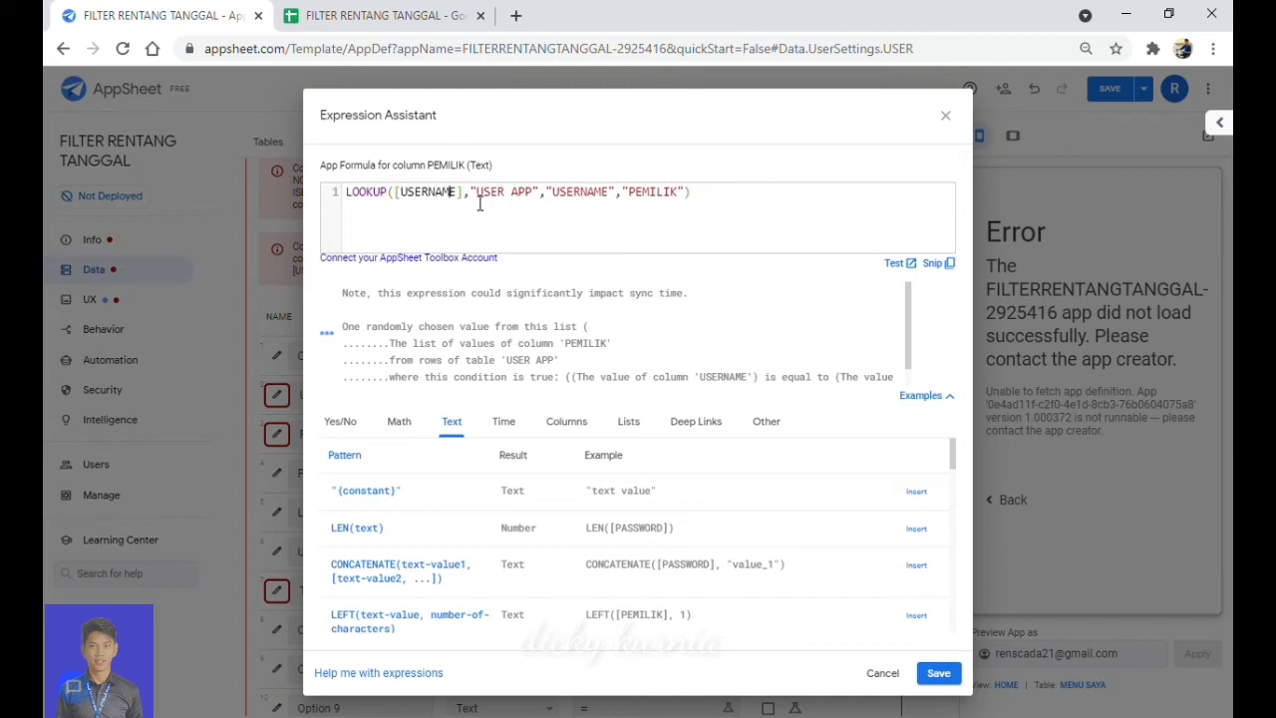
key(BackSpace)
key(BackSpace)
key(BackSpace)
key(BackSpace)
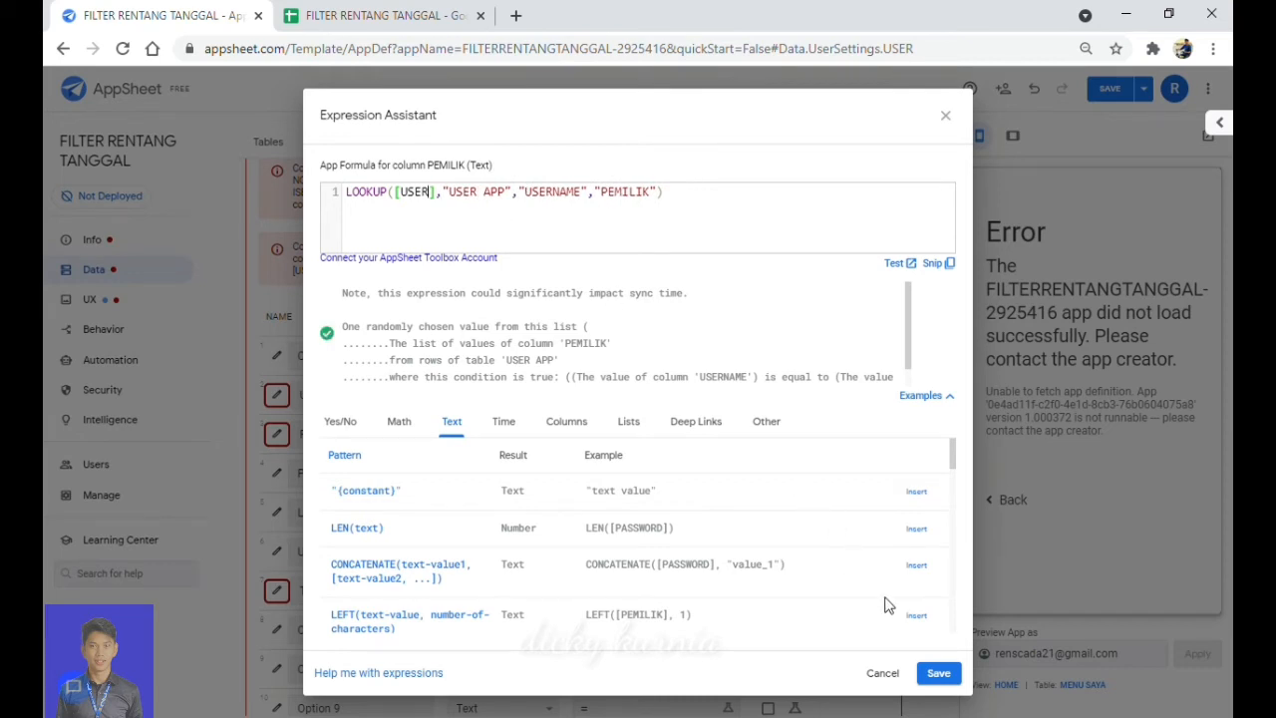
click(940, 674)
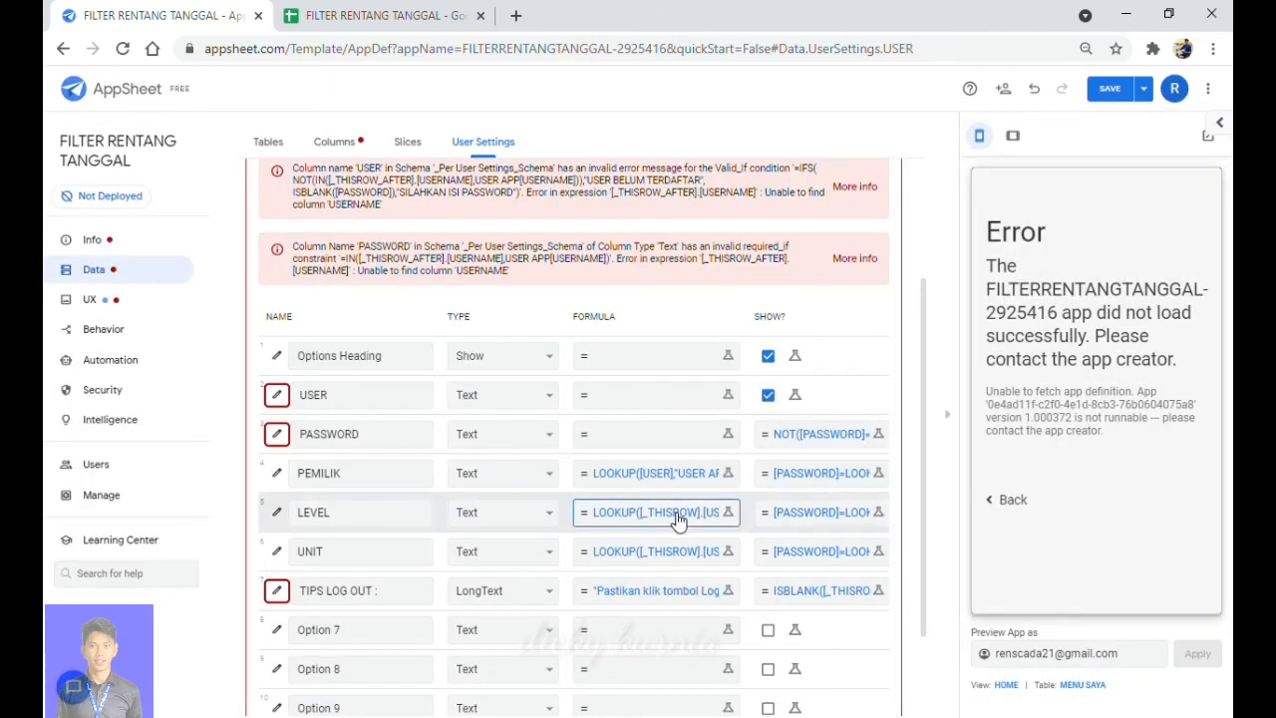
Edit the LEVEL formula to LOOKUP([USER],"USER APP","USERNAME","LEVEL") and save it.
click(678, 518)
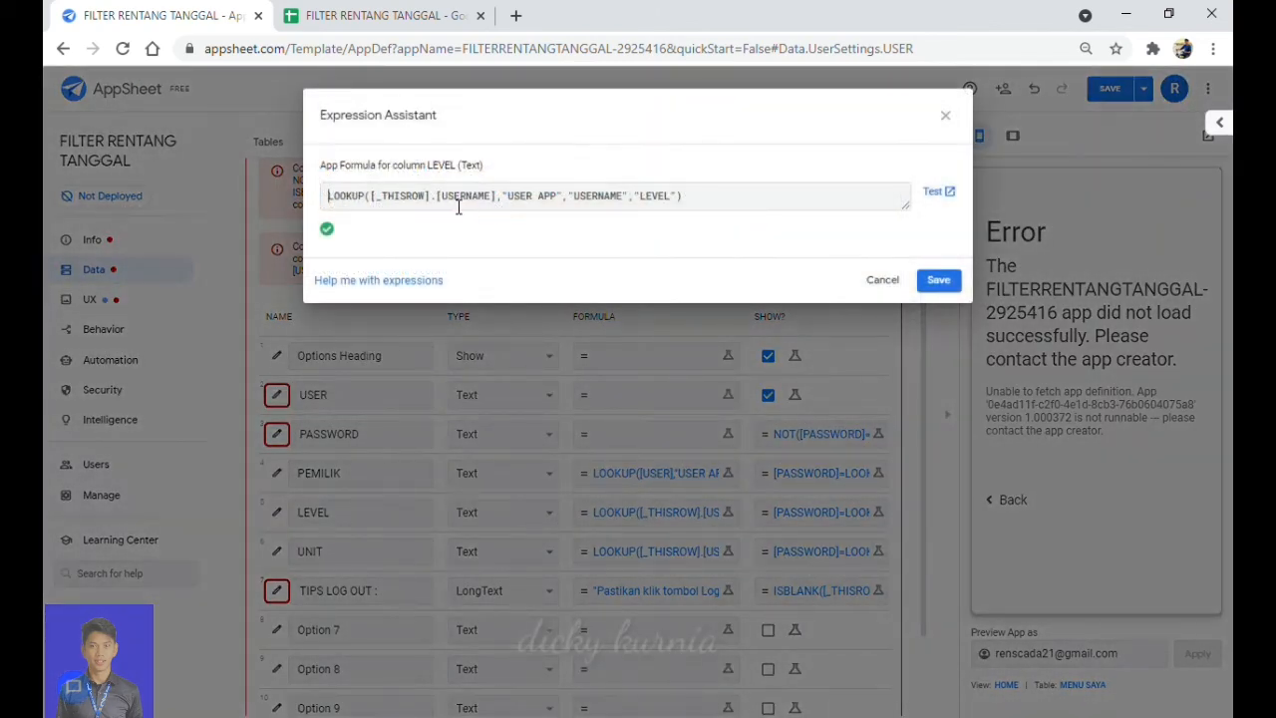
click(475, 194)
key(BackSpace)
key(BackSpace)
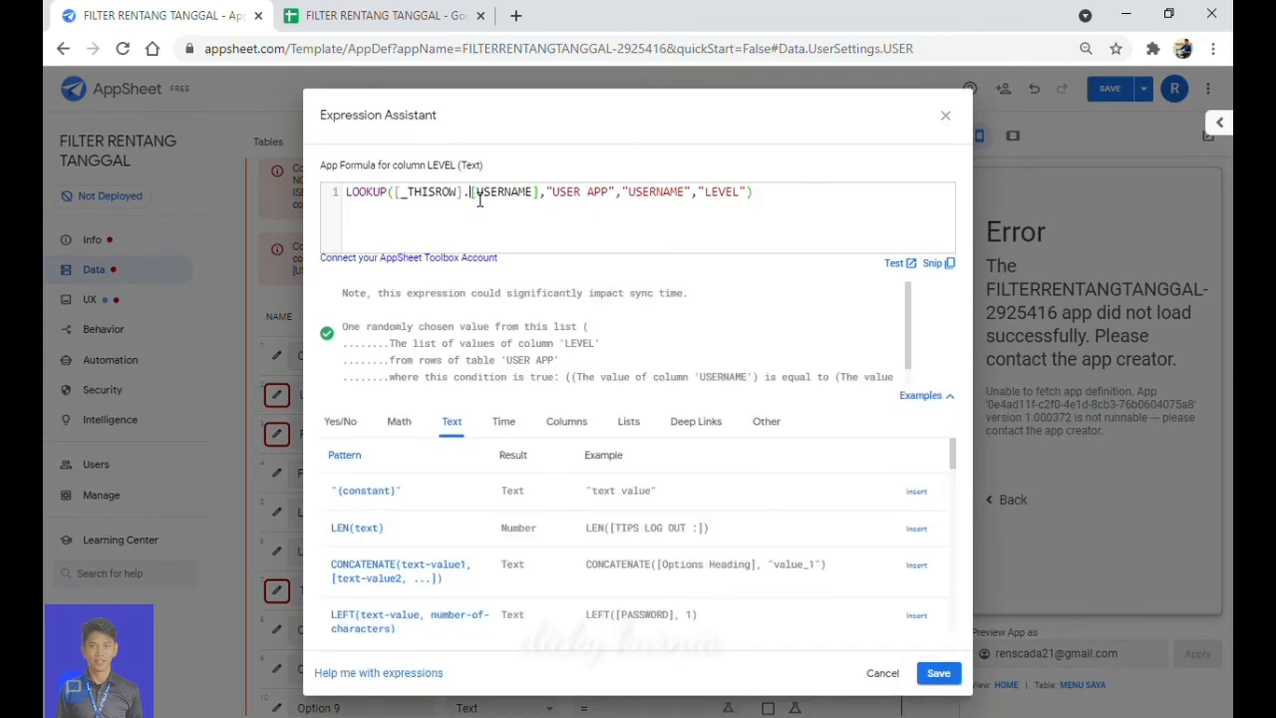
key(BackSpace)
key(BackSpace)
key(BackSpace)
key(BackSpace)
key(BackSpace)
key(BackSpace)
key(BackSpace)
key(BackSpace)
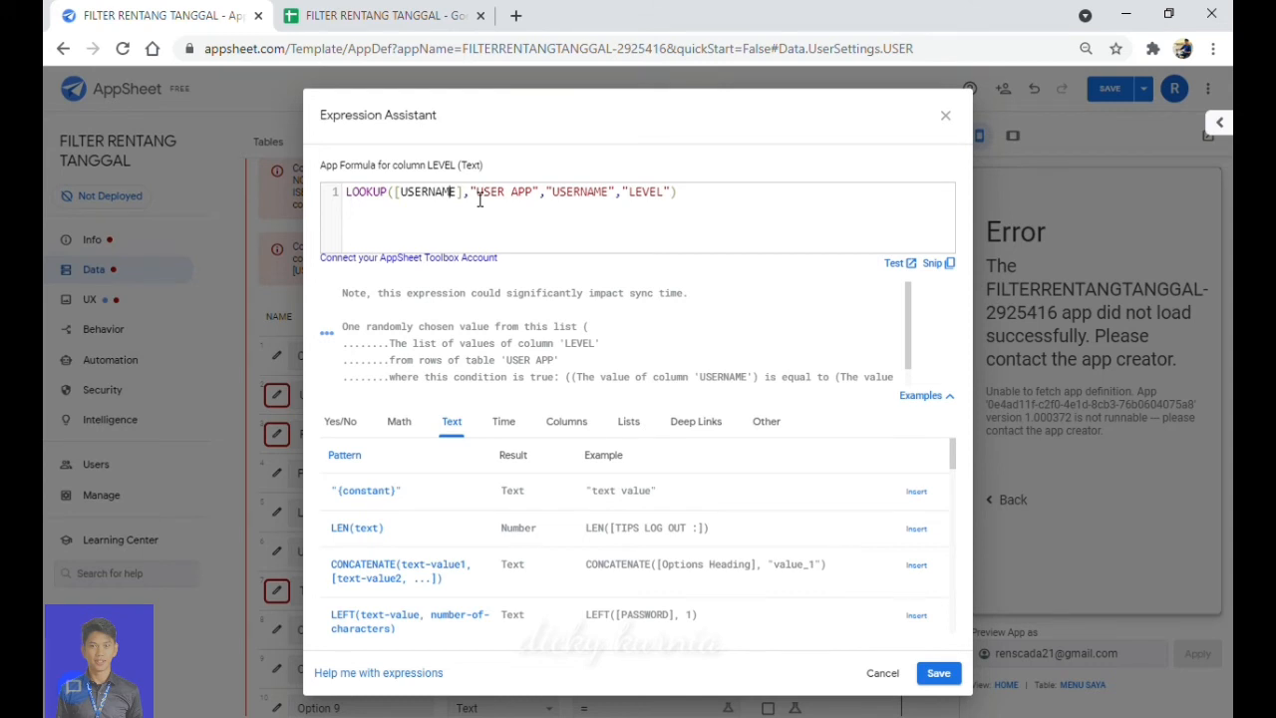
key(BackSpace)
key(BackSpace)
key(BackSpace)
key(BackSpace)
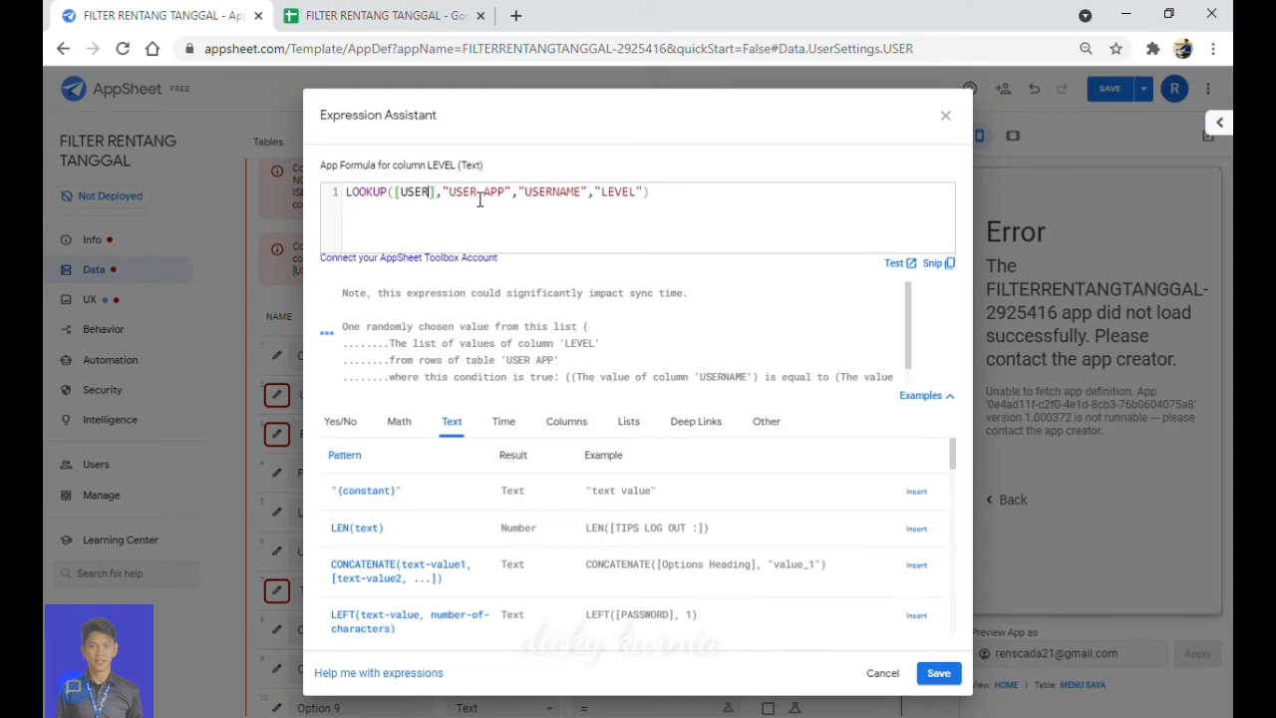
click(938, 675)
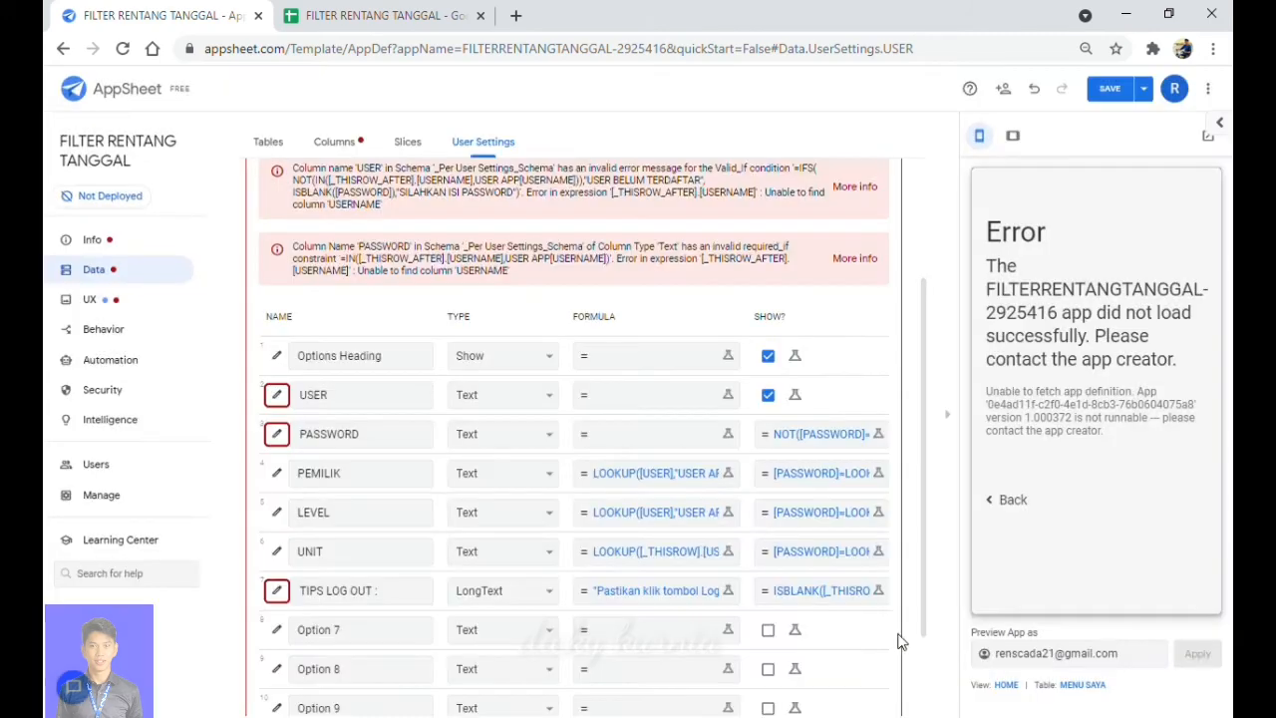
Edit the UNIT formula to LOOKUP([USER],"USER APP","USERNAME","UNIT") and save it.
click(695, 563)
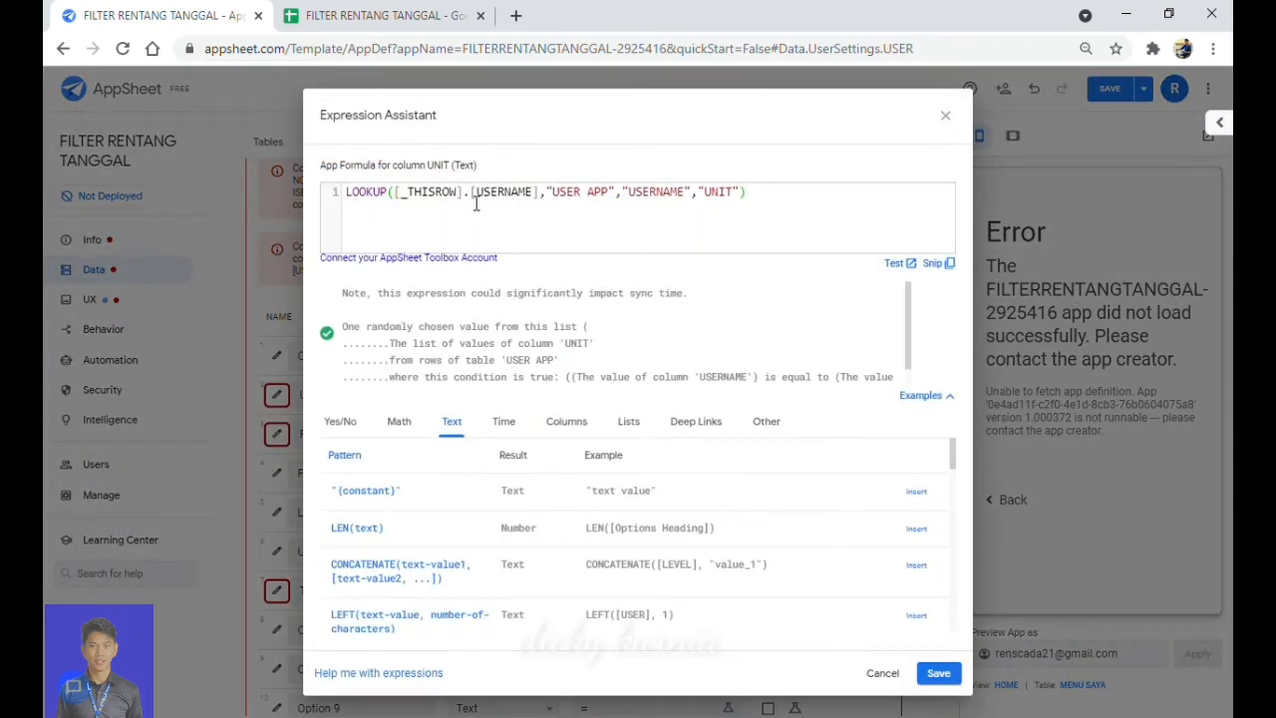
key(BackSpace)
key(BackSpace)
key(BackSpace)
key(BackSpace)
key(BackSpace)
key(BackSpace)
key(BackSpace)
key(BackSpace)
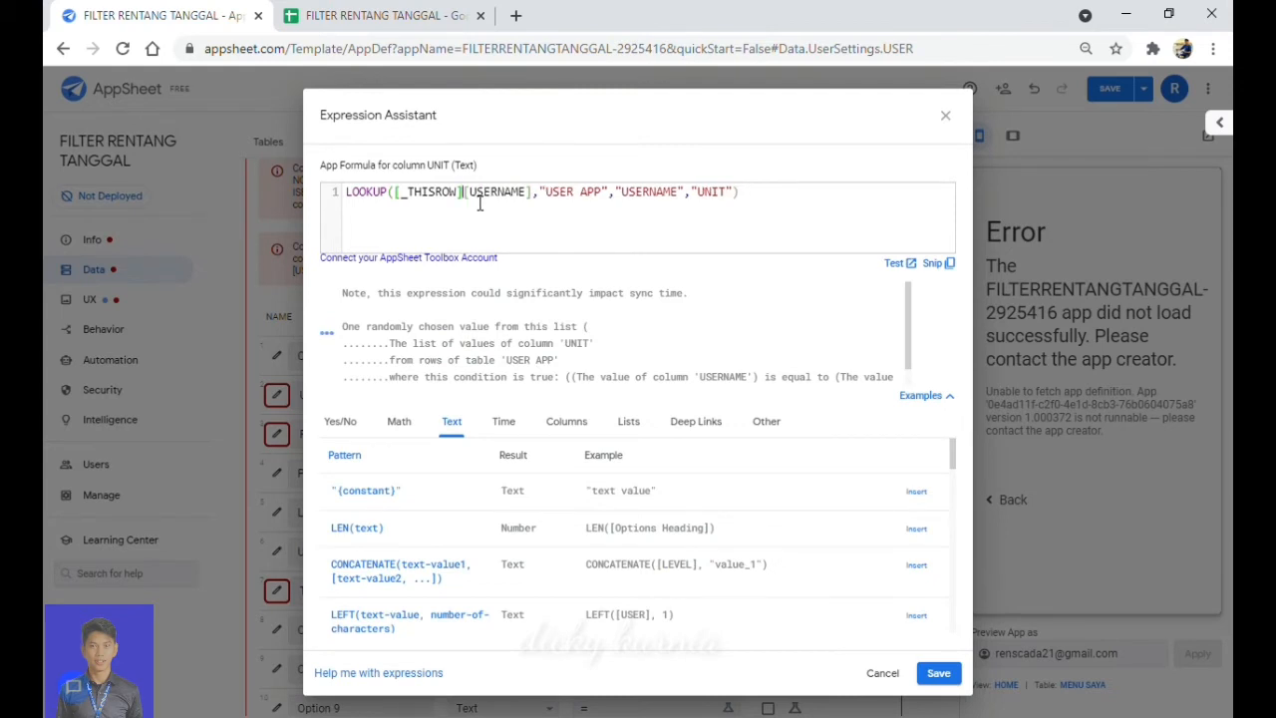
key(BackSpace)
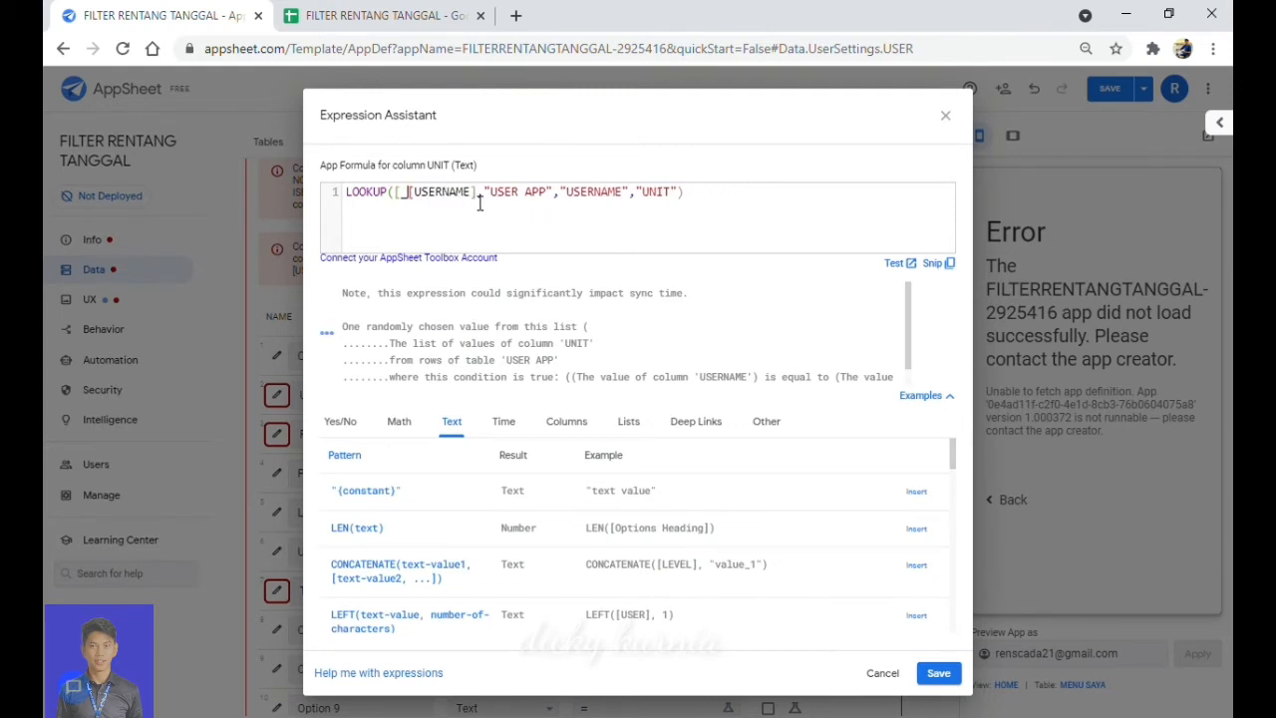
key(BackSpace)
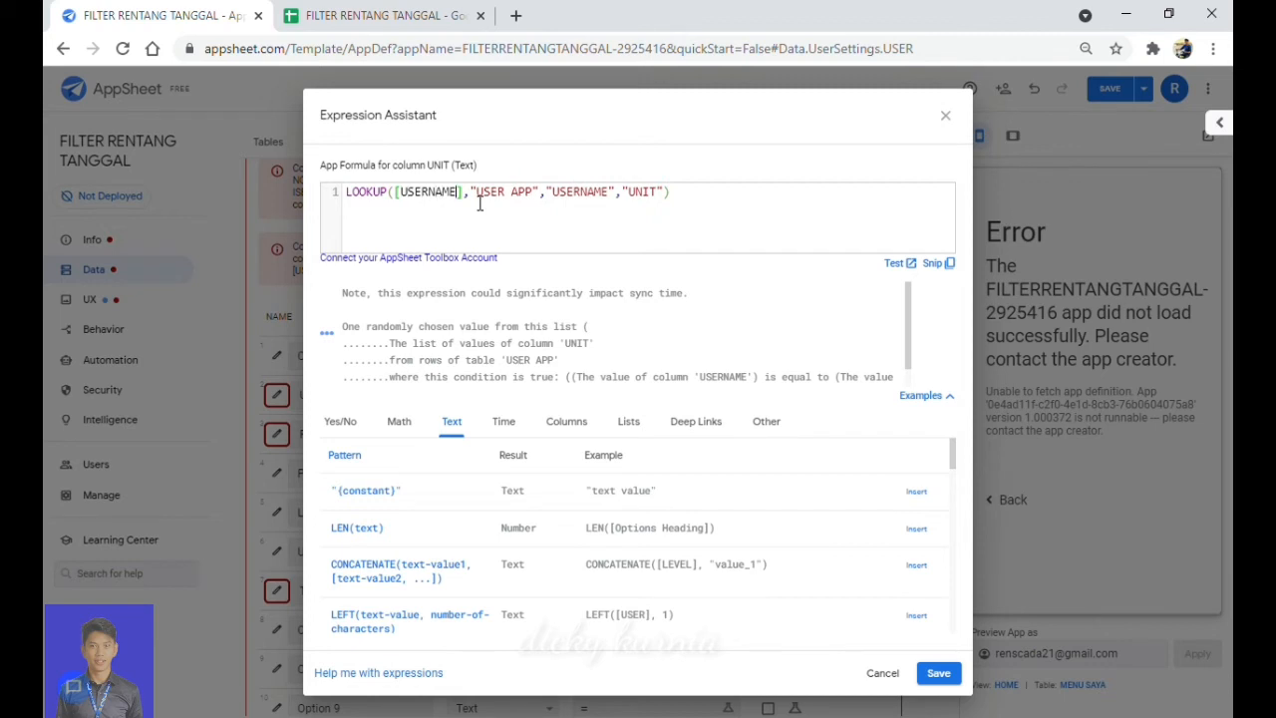
key(BackSpace)
key(BackSpace)
key(BackSpace)
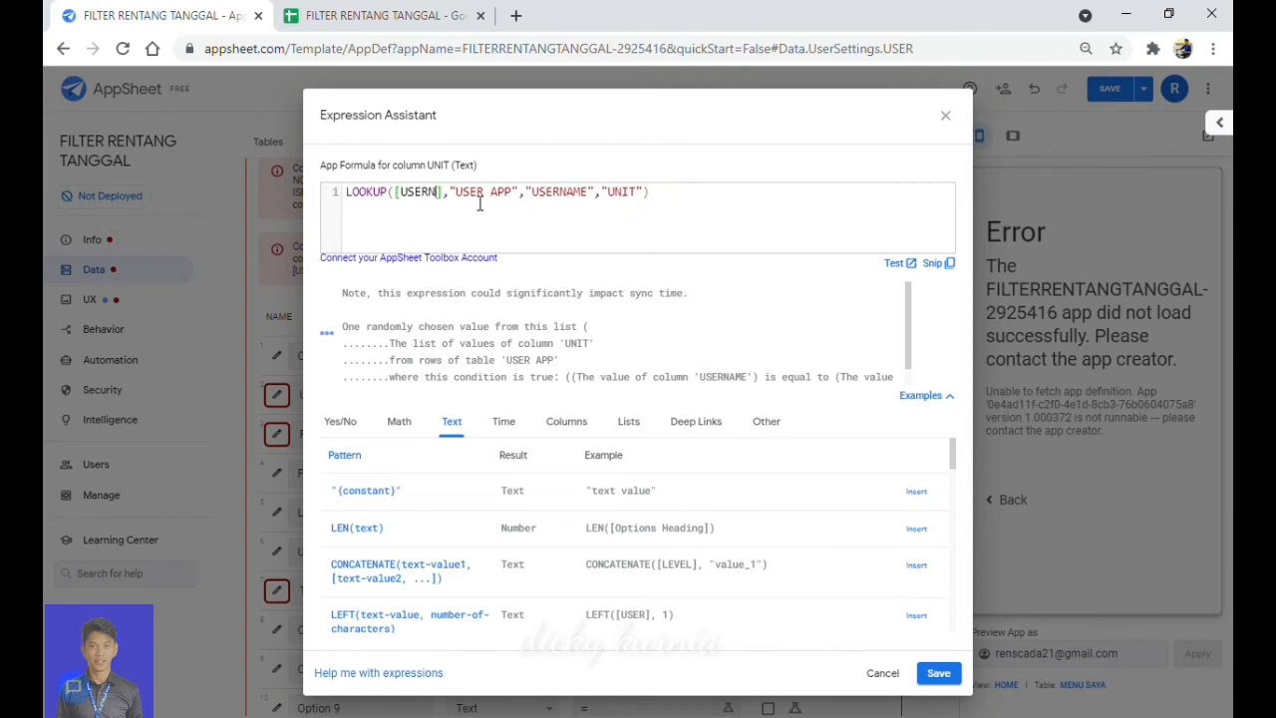
key(BackSpace)
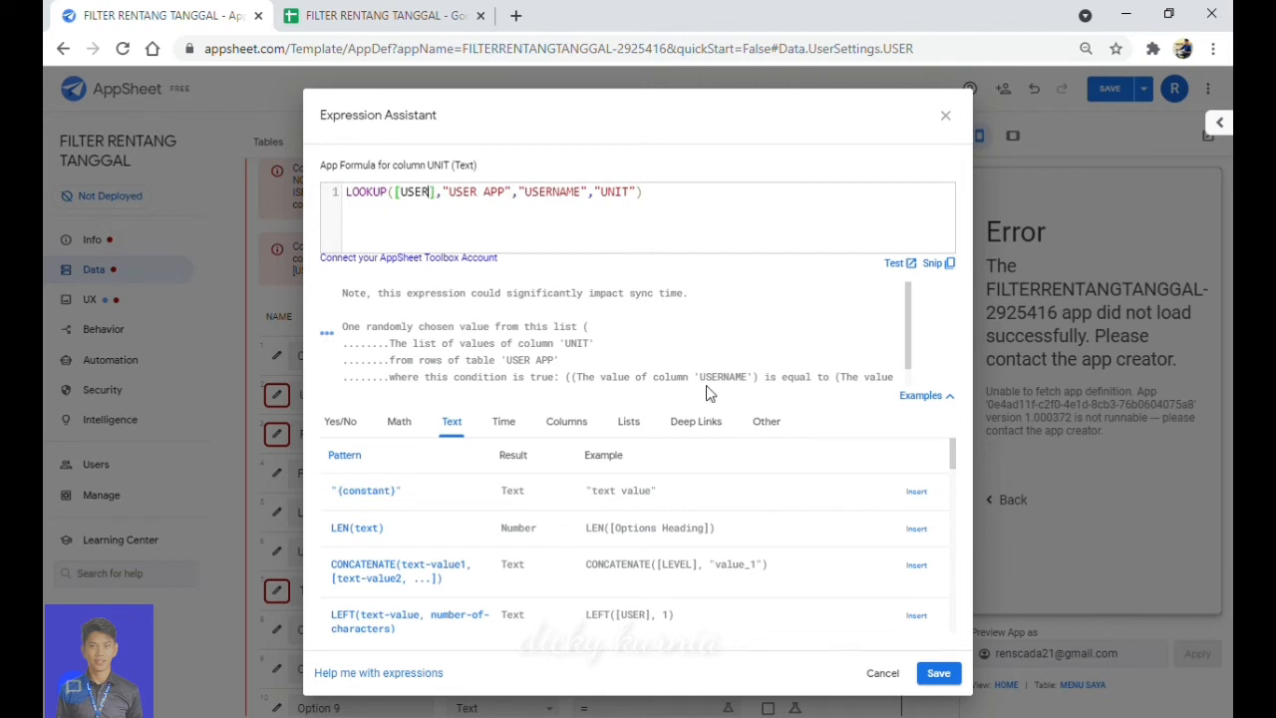
click(941, 675)
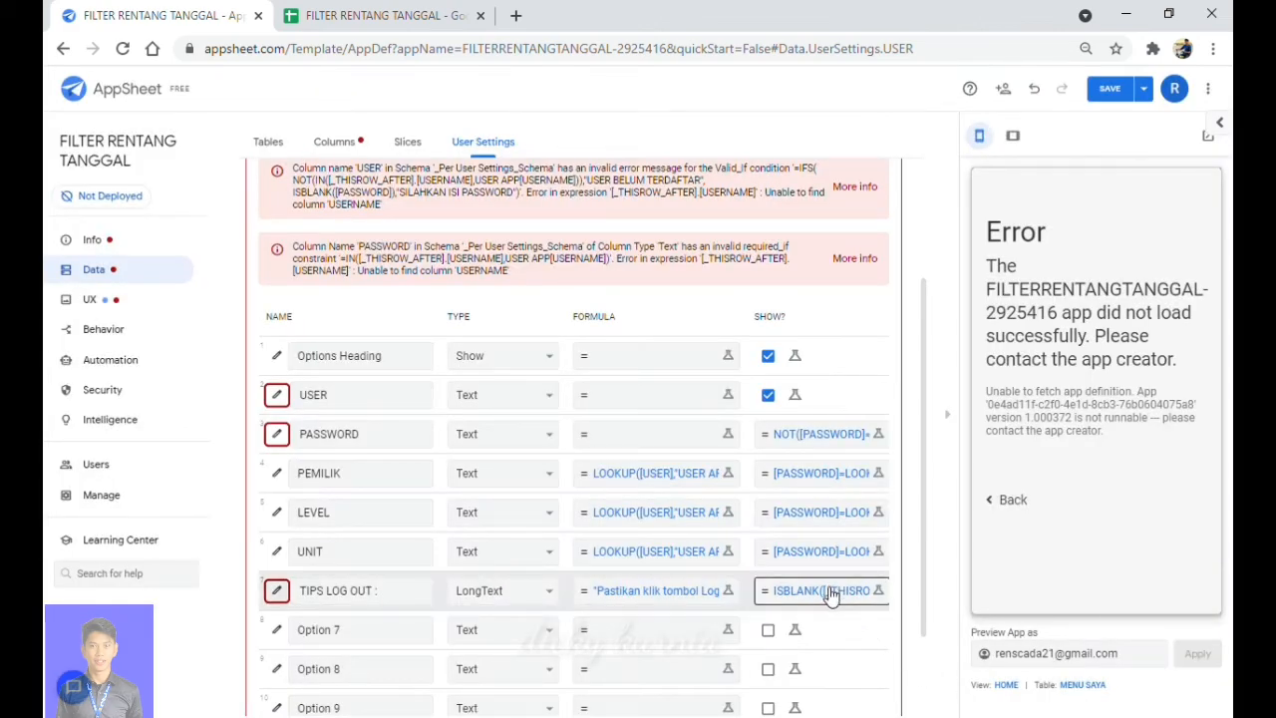
Rewrite the TIPS LOG OUT Show_If as ISBLANK([USER]) and save it.
click(830, 594)
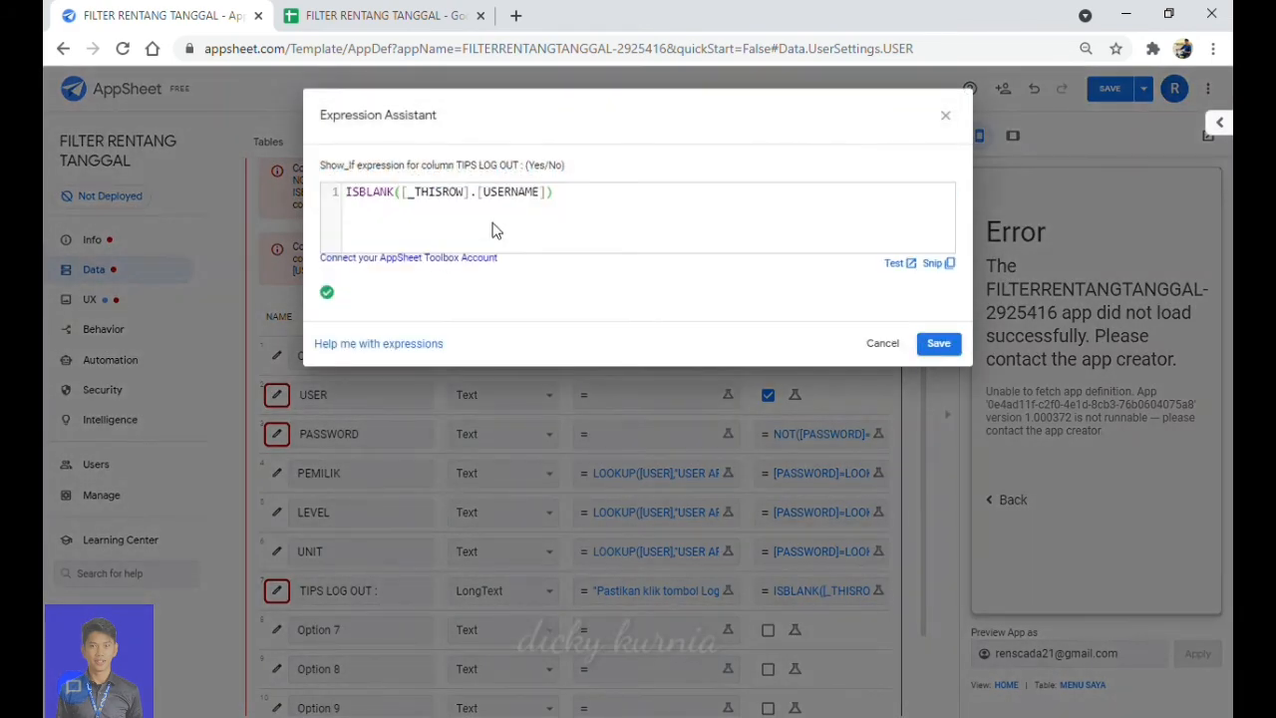
click(487, 204)
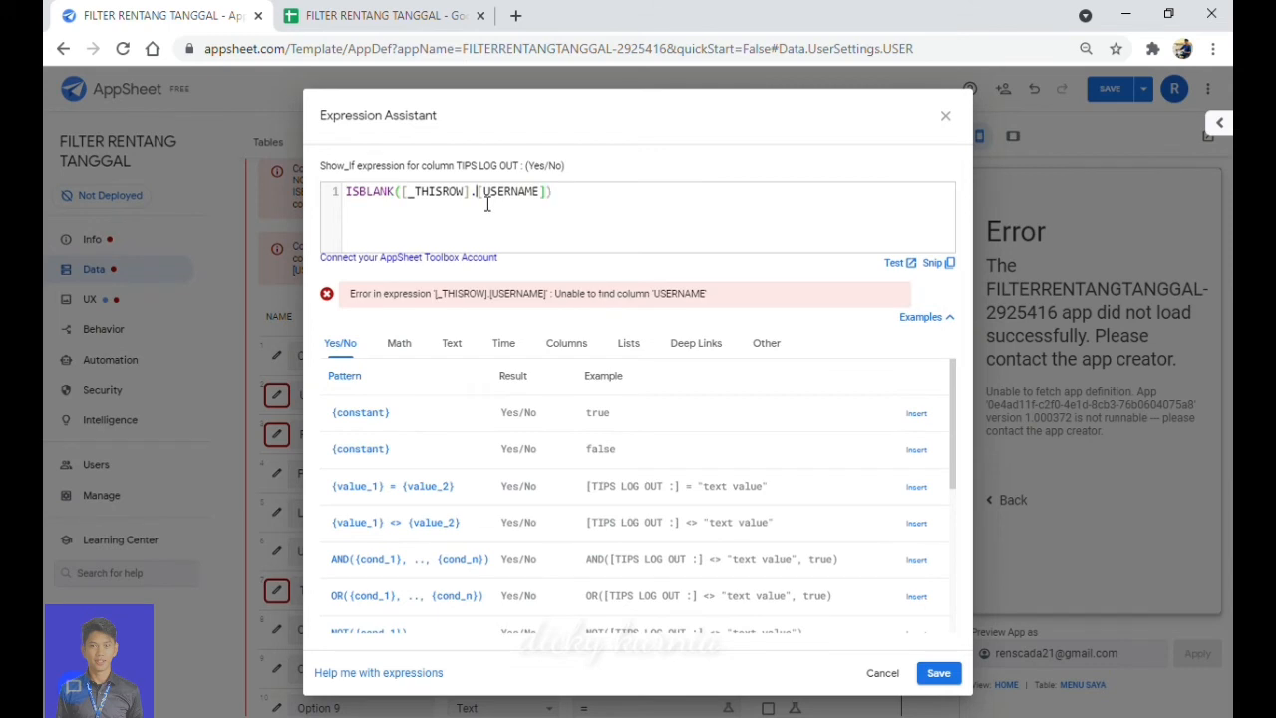
key(BackSpace)
key(BackSpace)
key(BackSpace)
key(BackSpace)
key(BackSpace)
key(BackSpace)
key(BackSpace)
key(BackSpace)
key(BackSpace)
key(BackSpace)
key(BackSpace)
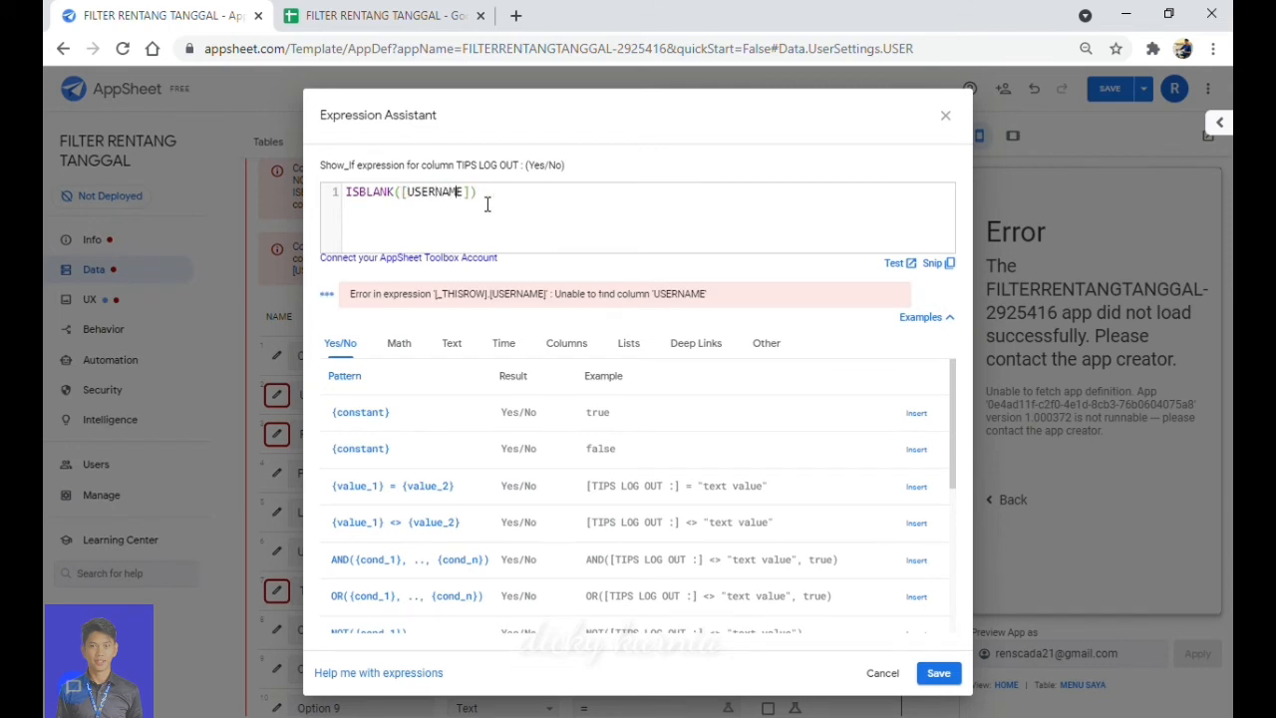
key(BackSpace)
key(BackSpace)
key(BackSpace)
key(BackSpace)
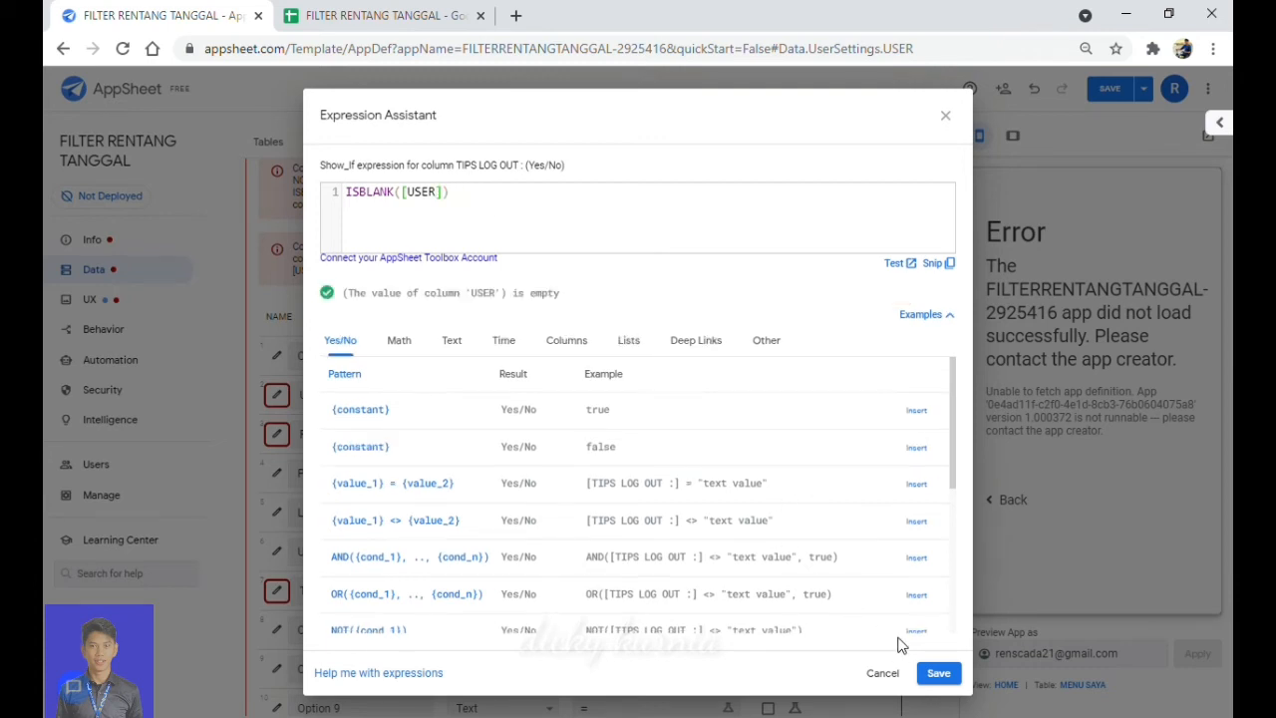
click(941, 680)
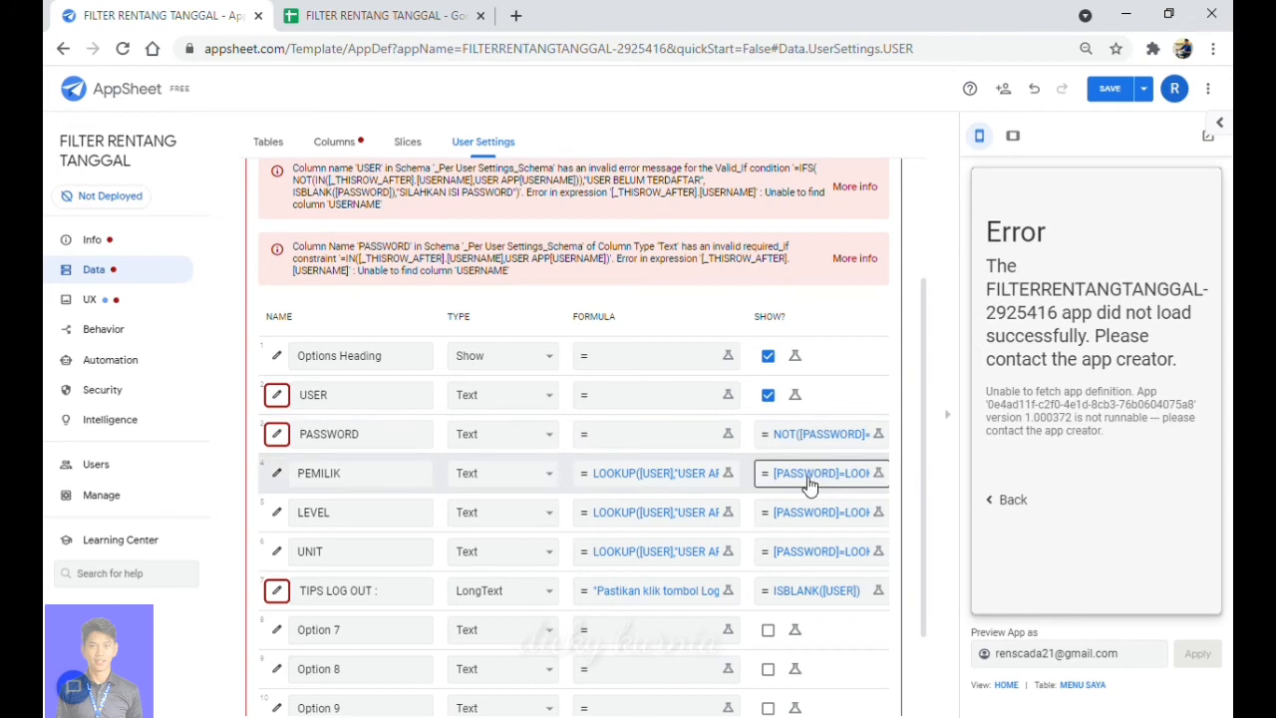
Change PEMILIK's Show_If lookup to use [USER], copy the corrected formula, and save it.
click(809, 482)
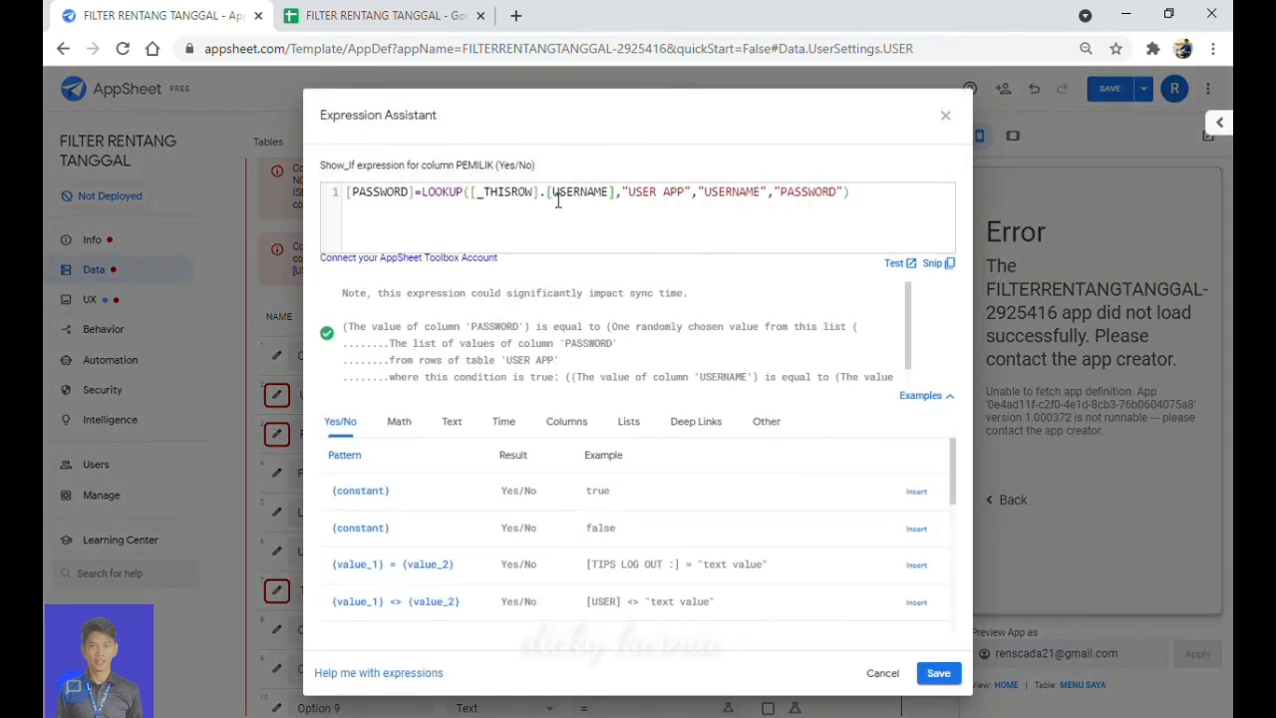
key(BackSpace)
key(BackSpace)
key(BackSpace)
key(BackSpace)
key(BackSpace)
key(BackSpace)
key(BackSpace)
key(BackSpace)
key(BackSpace)
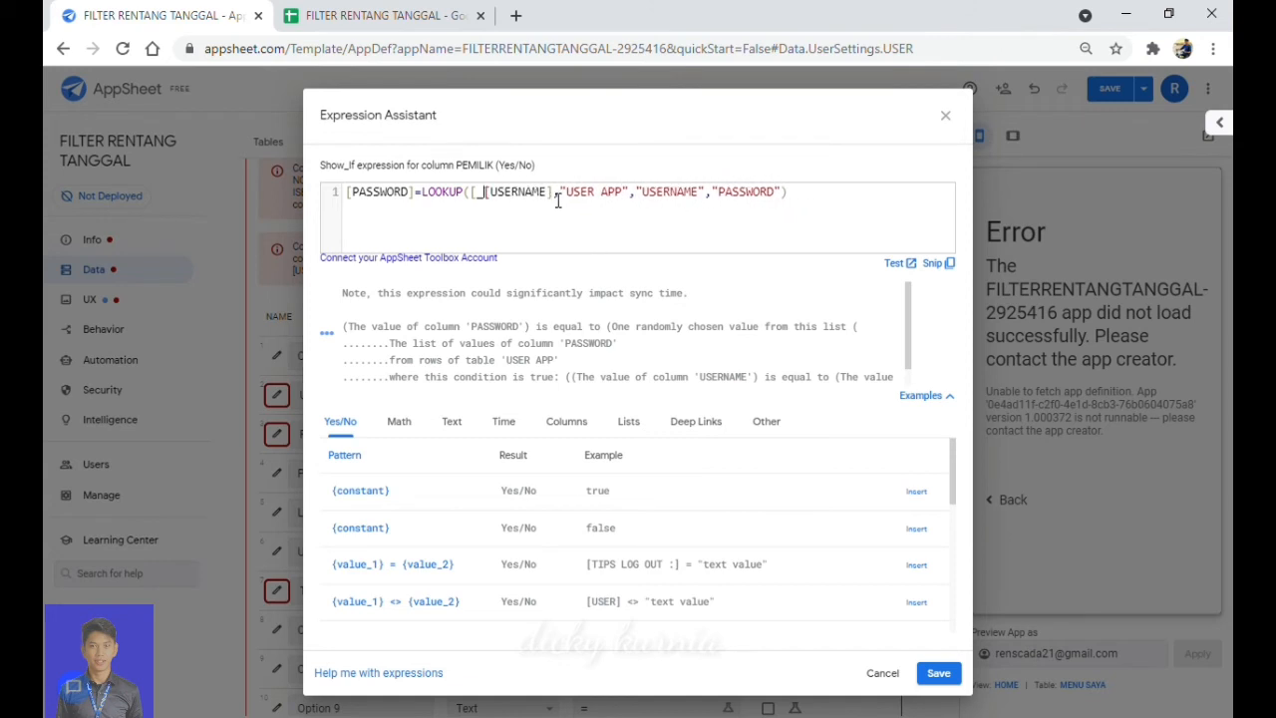
key(BackSpace)
key(BackSpace)
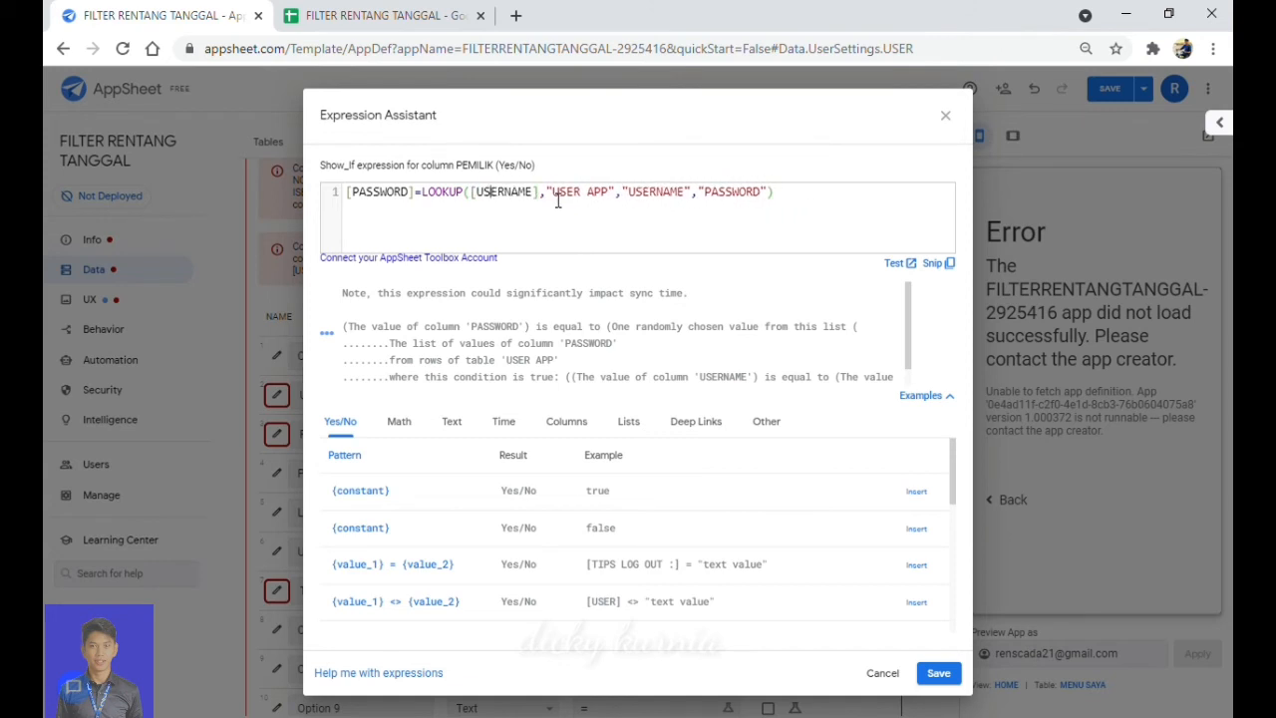
key(Right)
key(Right)
key(Right)
key(BackSpace)
key(BackSpace)
key(BackSpace)
key(BackSpace)
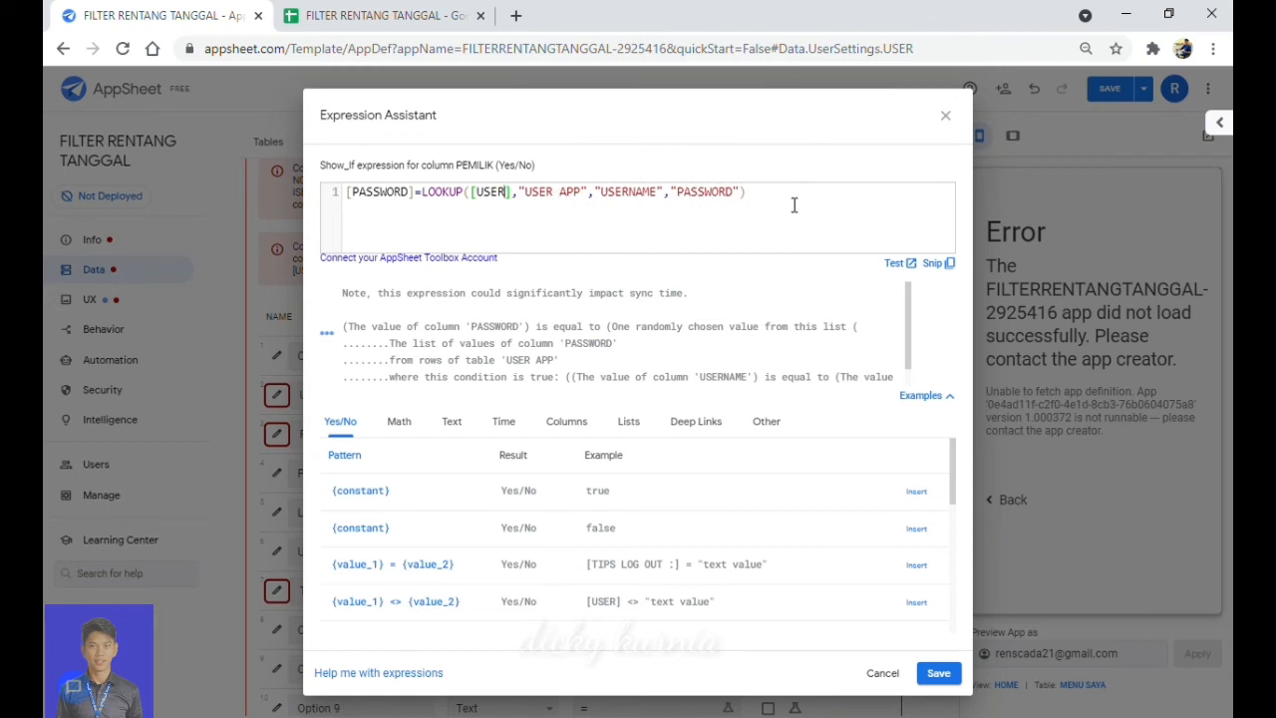
drag(791, 204, 324, 168)
key(ctrl+c)
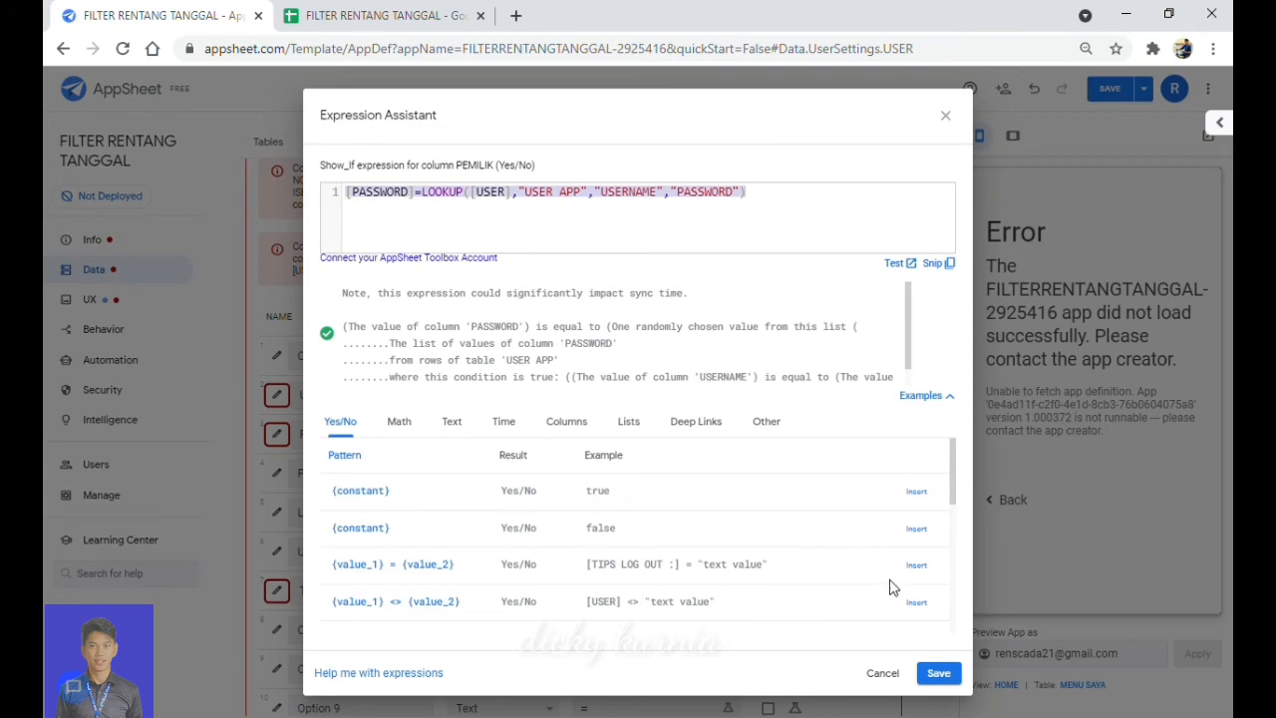
click(942, 675)
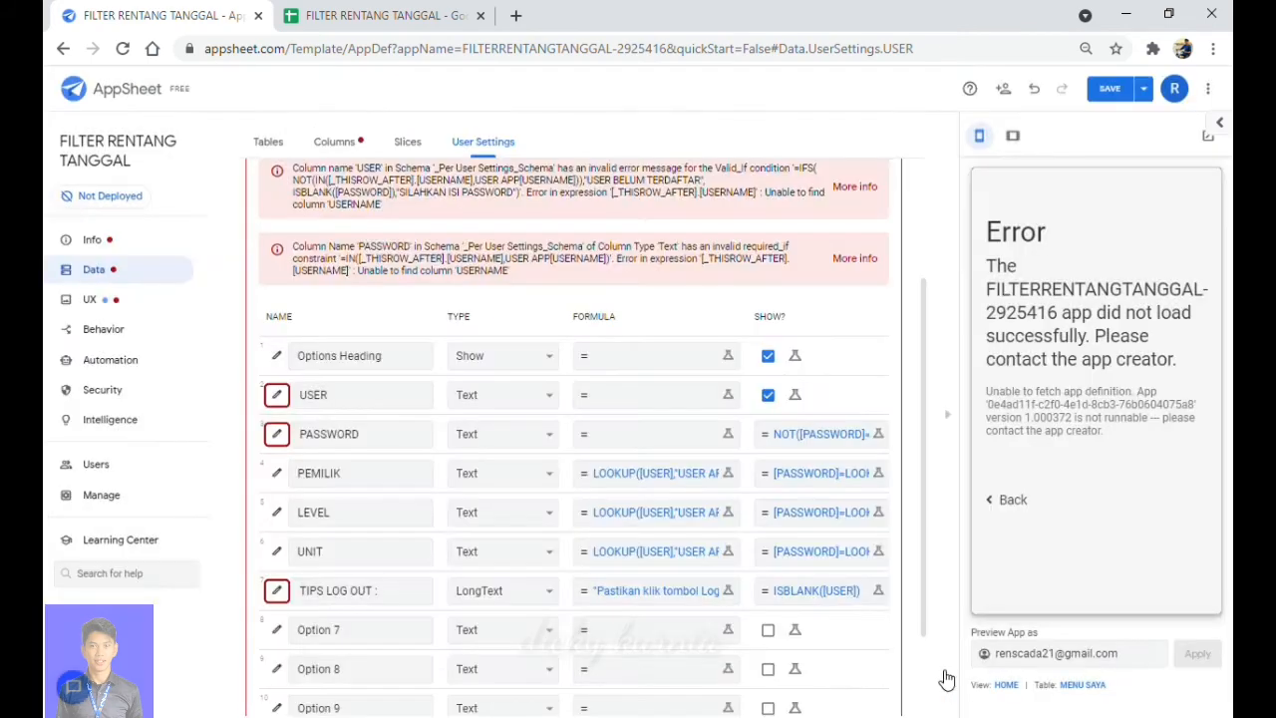
Paste the corrected [USER] formula into LEVEL's Show_If and save it.
click(814, 515)
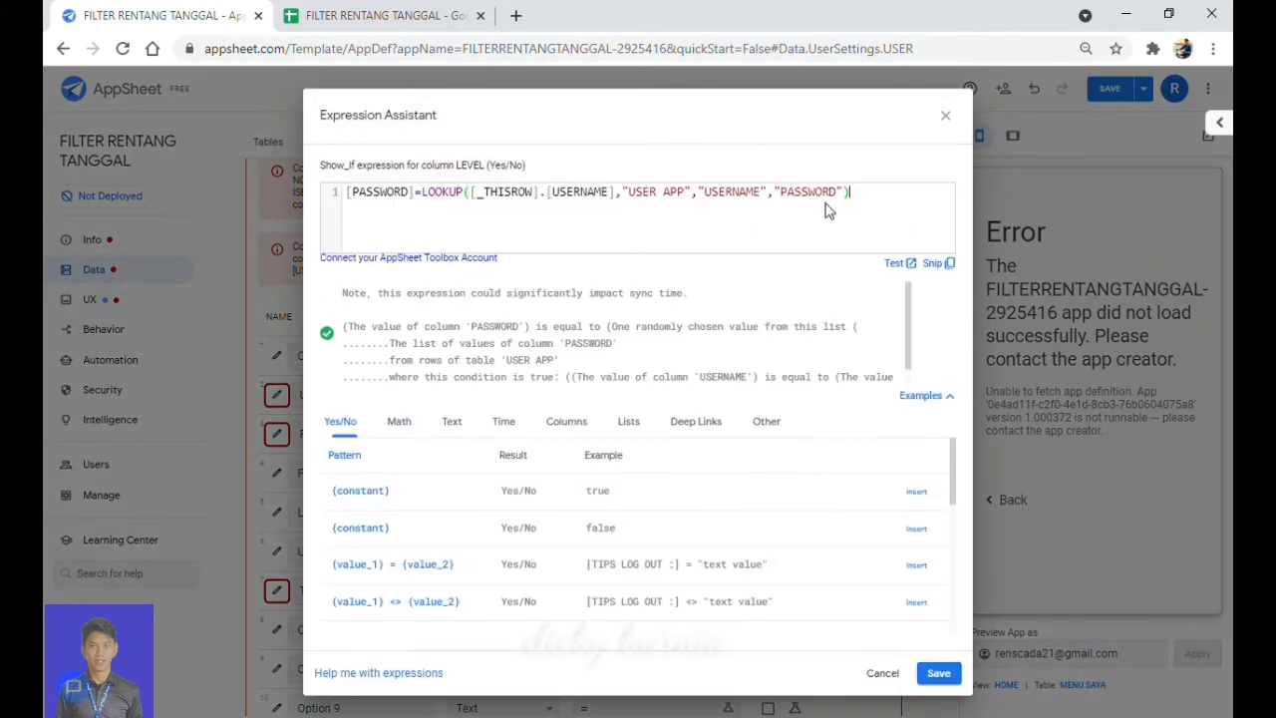
key(ctrl+a)
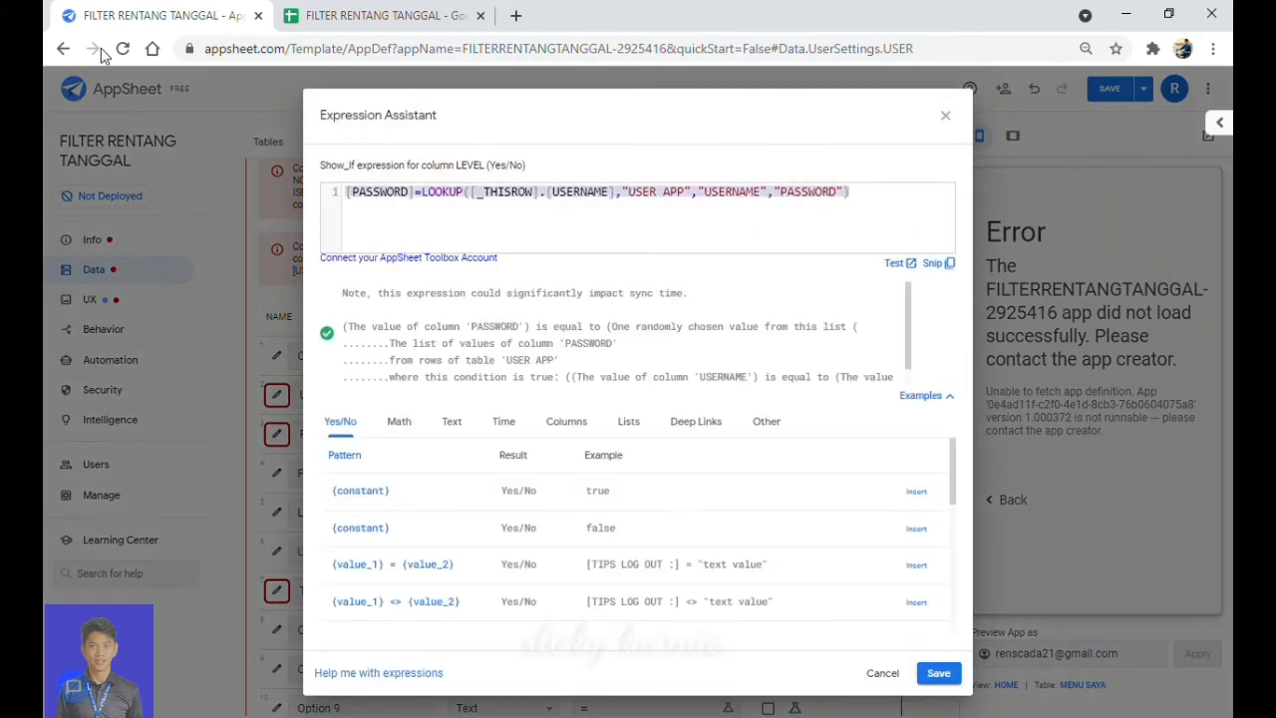
key(ctrl+v)
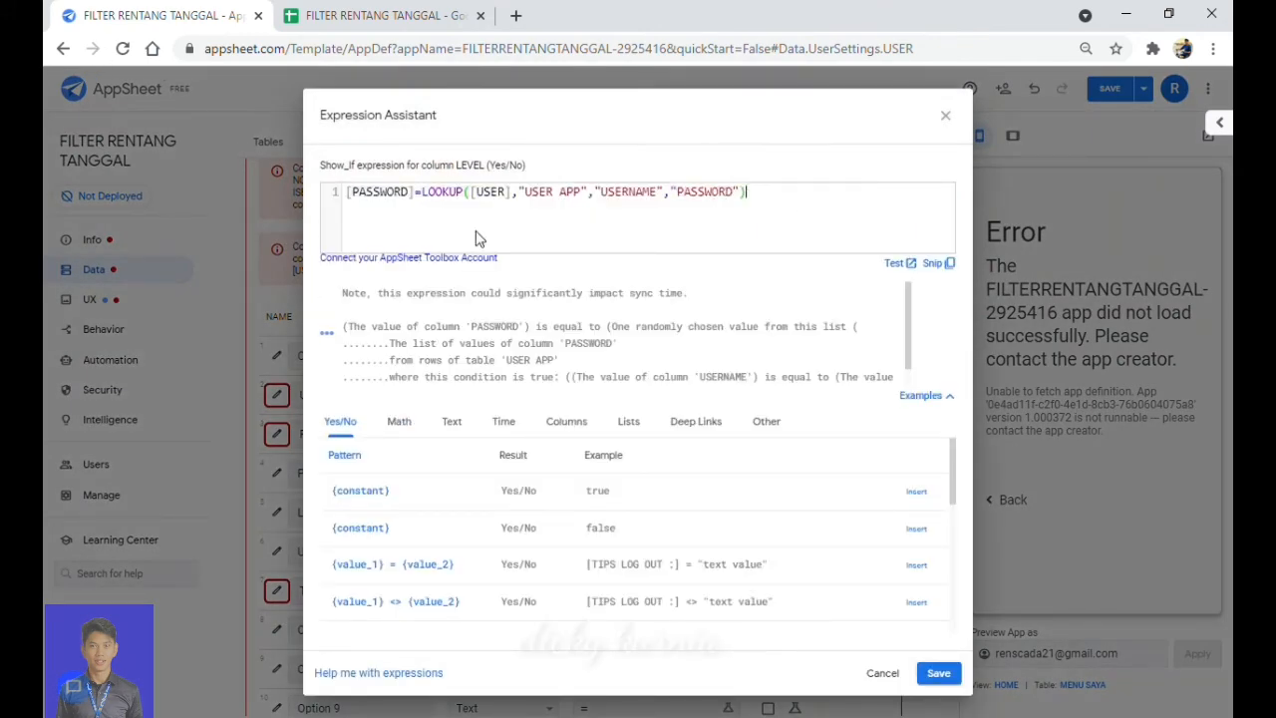
click(939, 674)
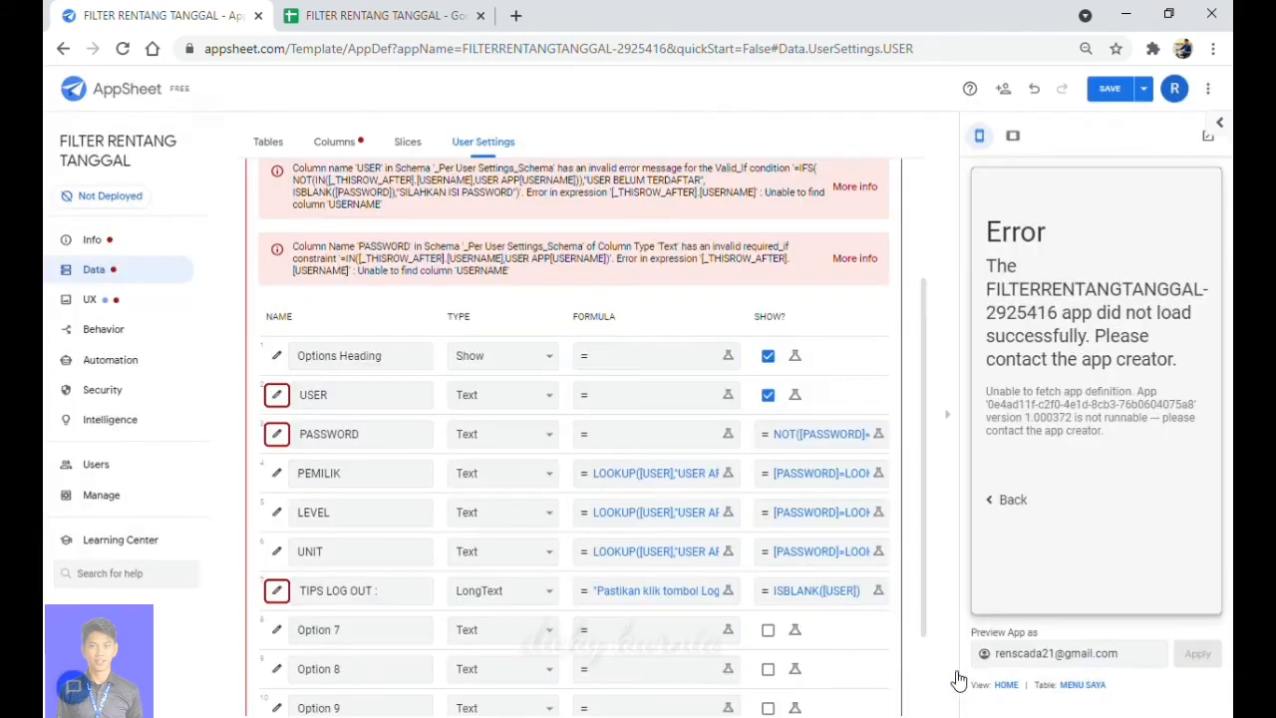
Paste the corrected [USER] formula into UNIT's Show_If and save it.
click(848, 552)
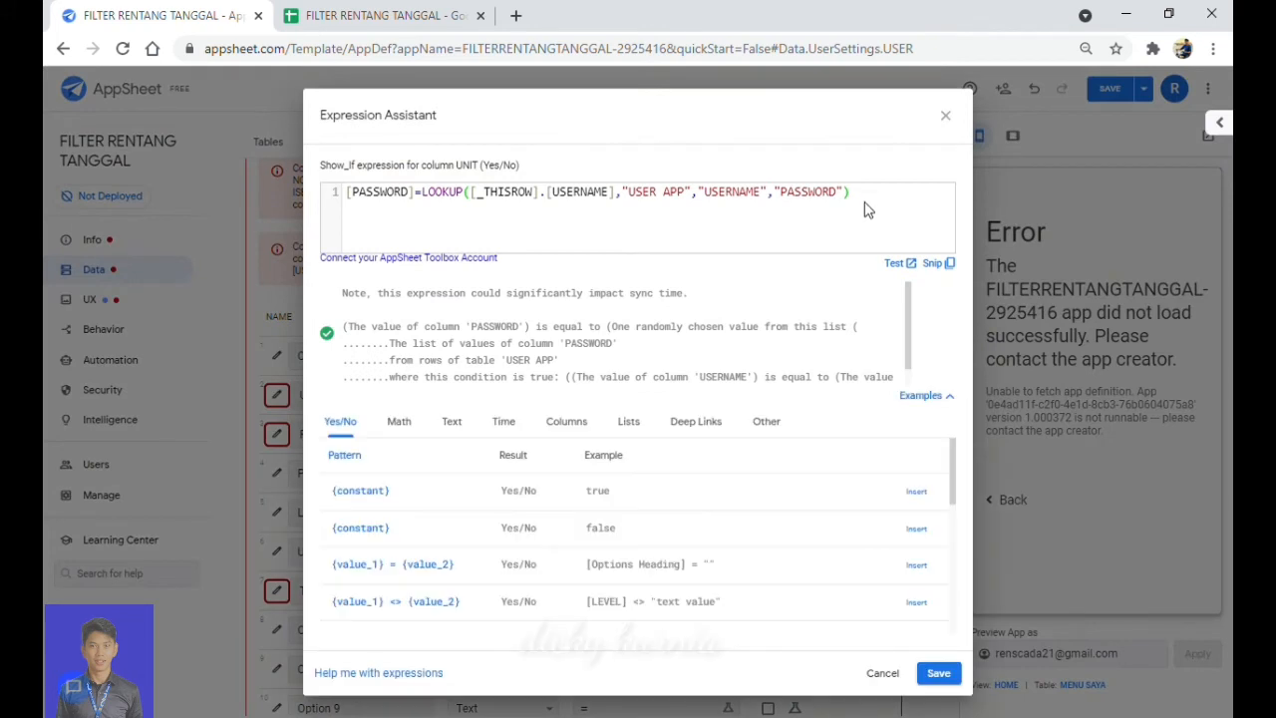
drag(531, 180, 353, 177)
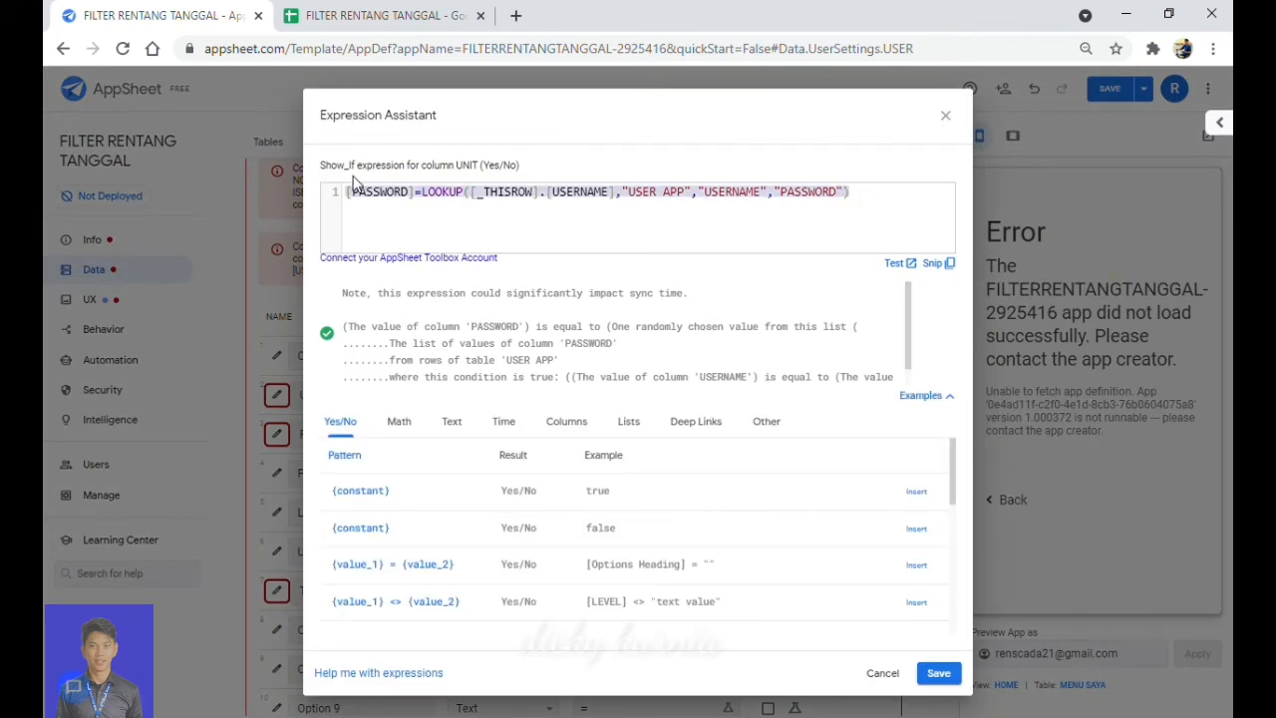
key(ctrl+v)
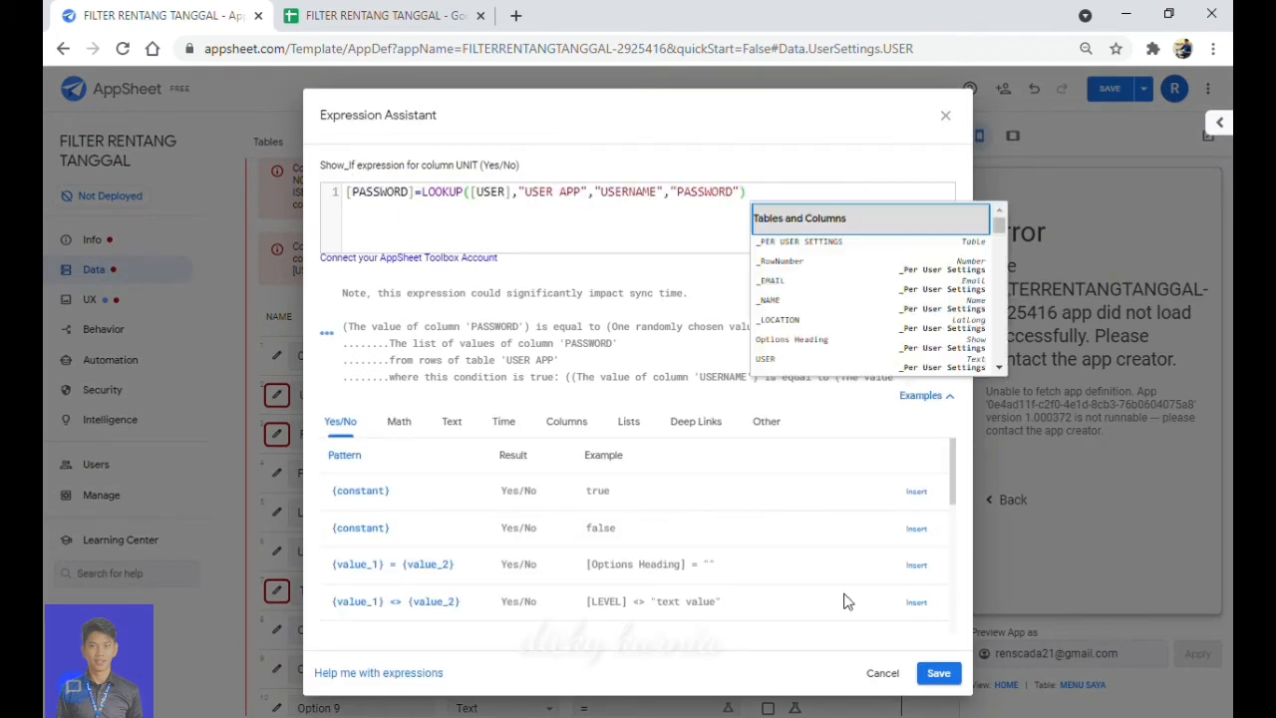
click(940, 674)
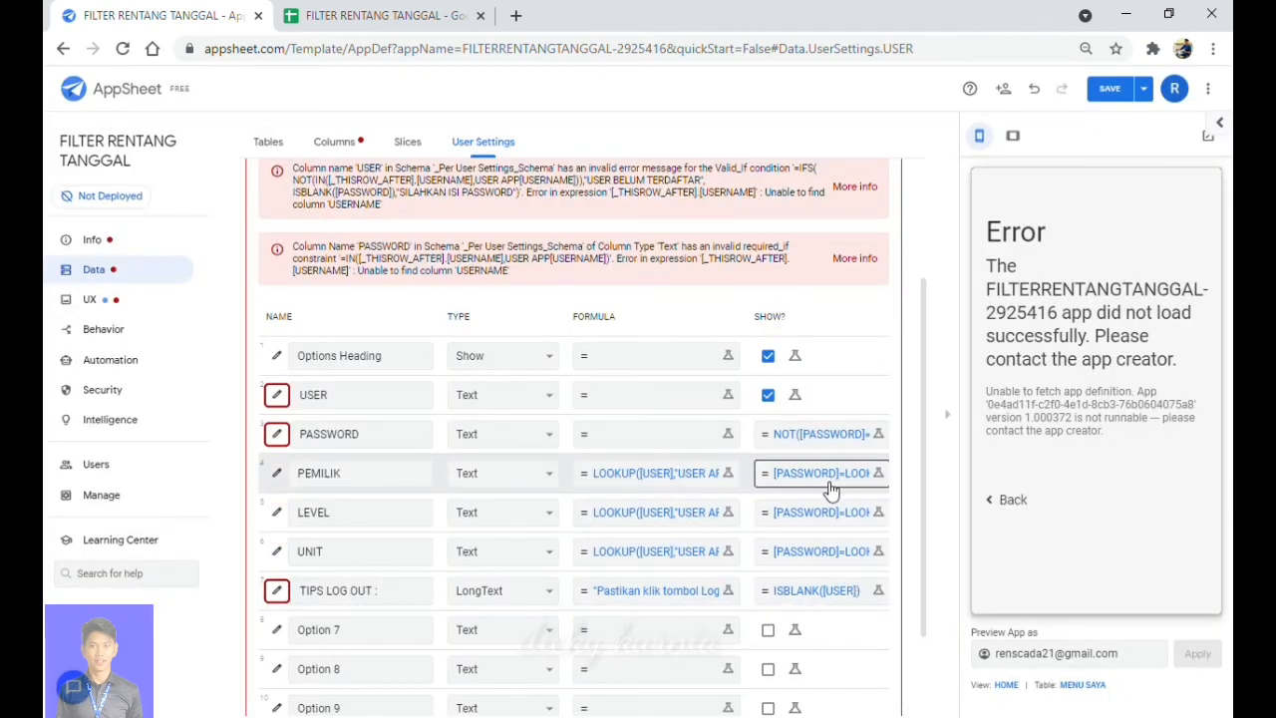
Save the app with the SAVE button to clear the USERNAME column errors.
click(1111, 91)
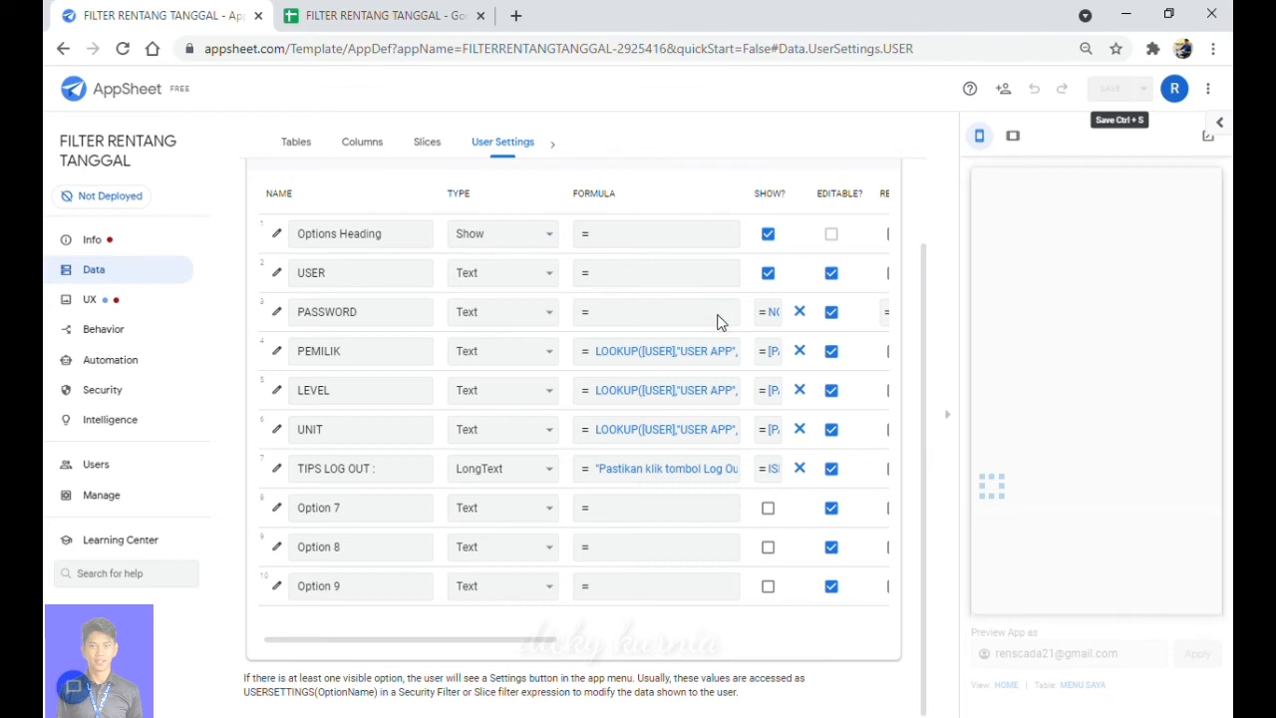
In UX Views, set the DATA ALL view's Show if to ISNOTBLANK([USER]) and save it.
click(99, 303)
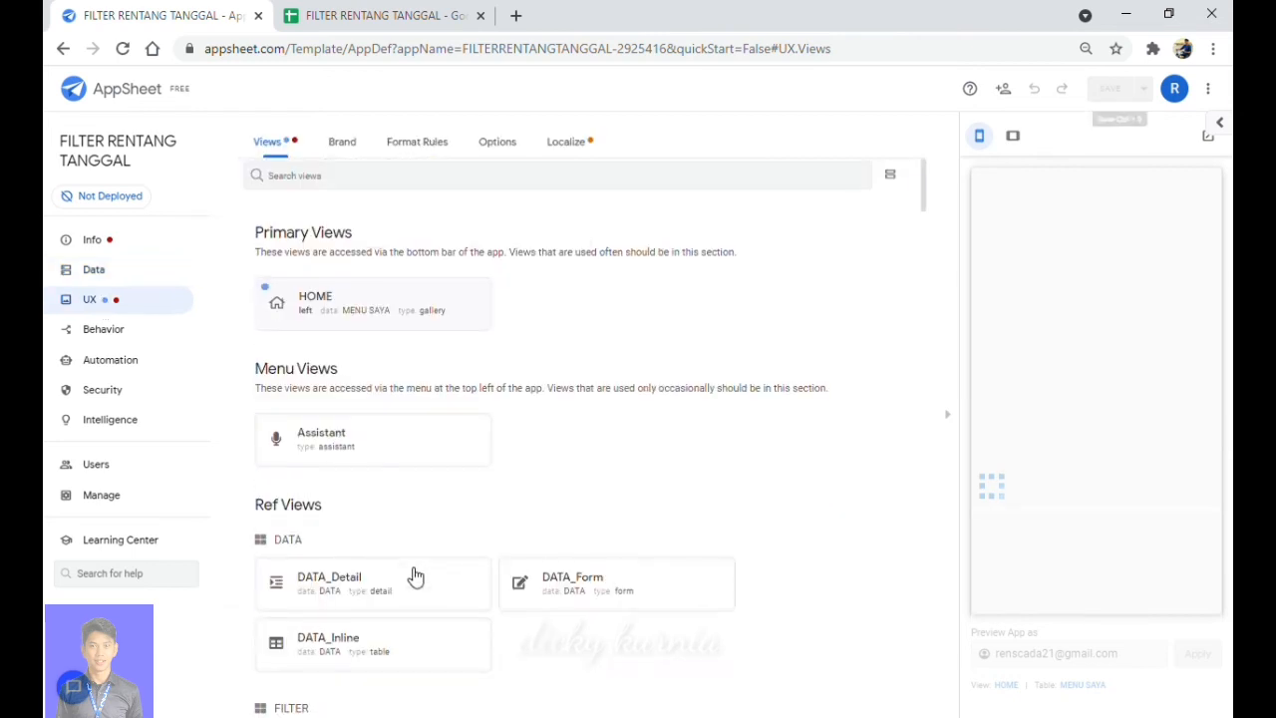
scroll(416, 577, down, 6)
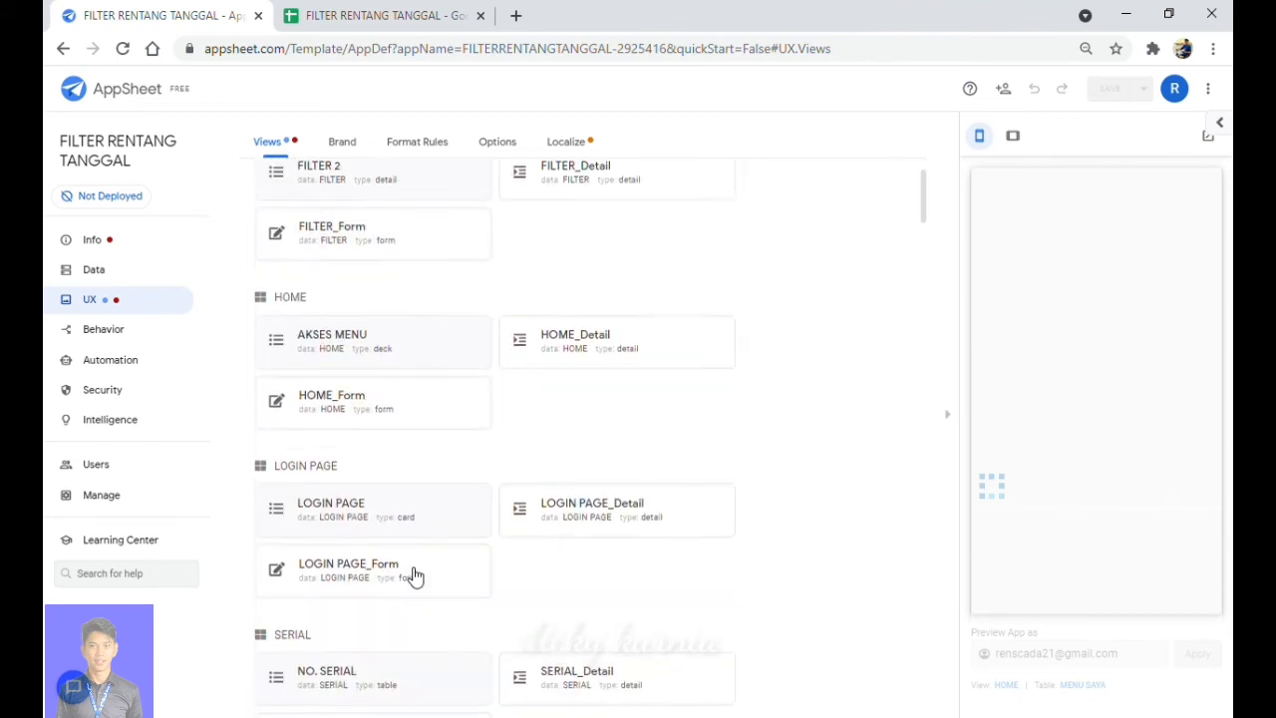
scroll(415, 577, down, 5)
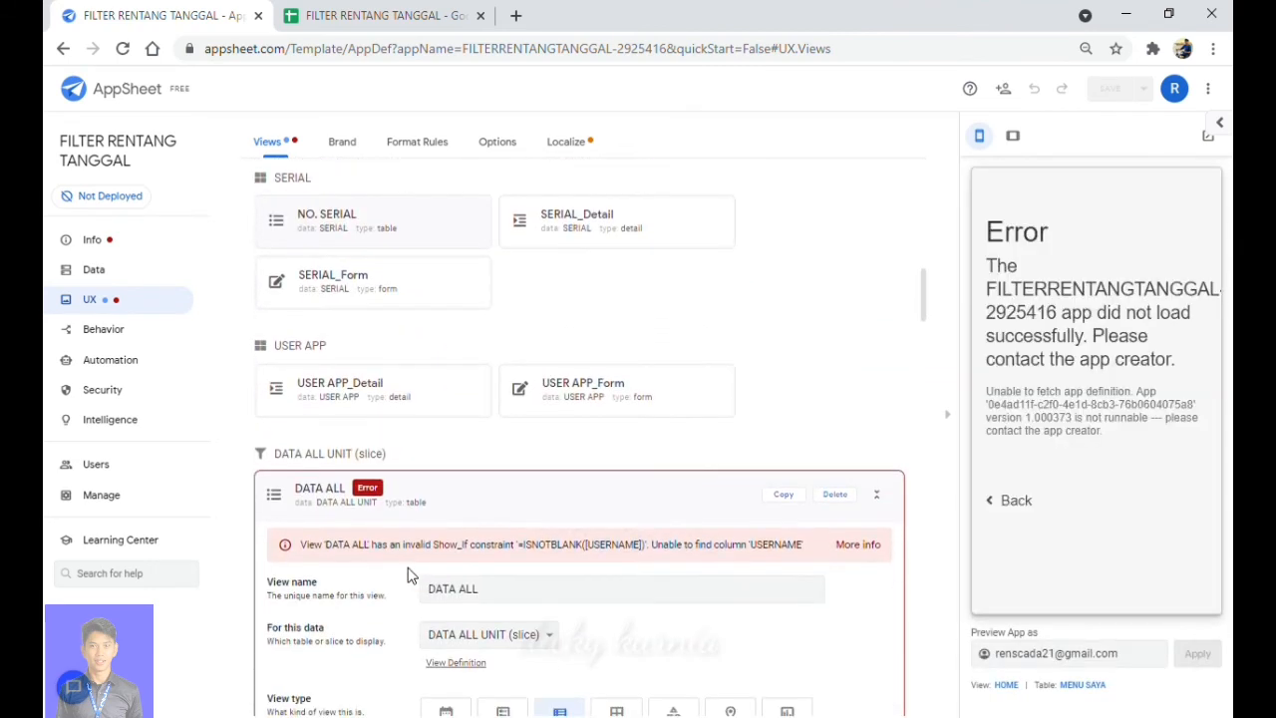
scroll(406, 576, down, 4)
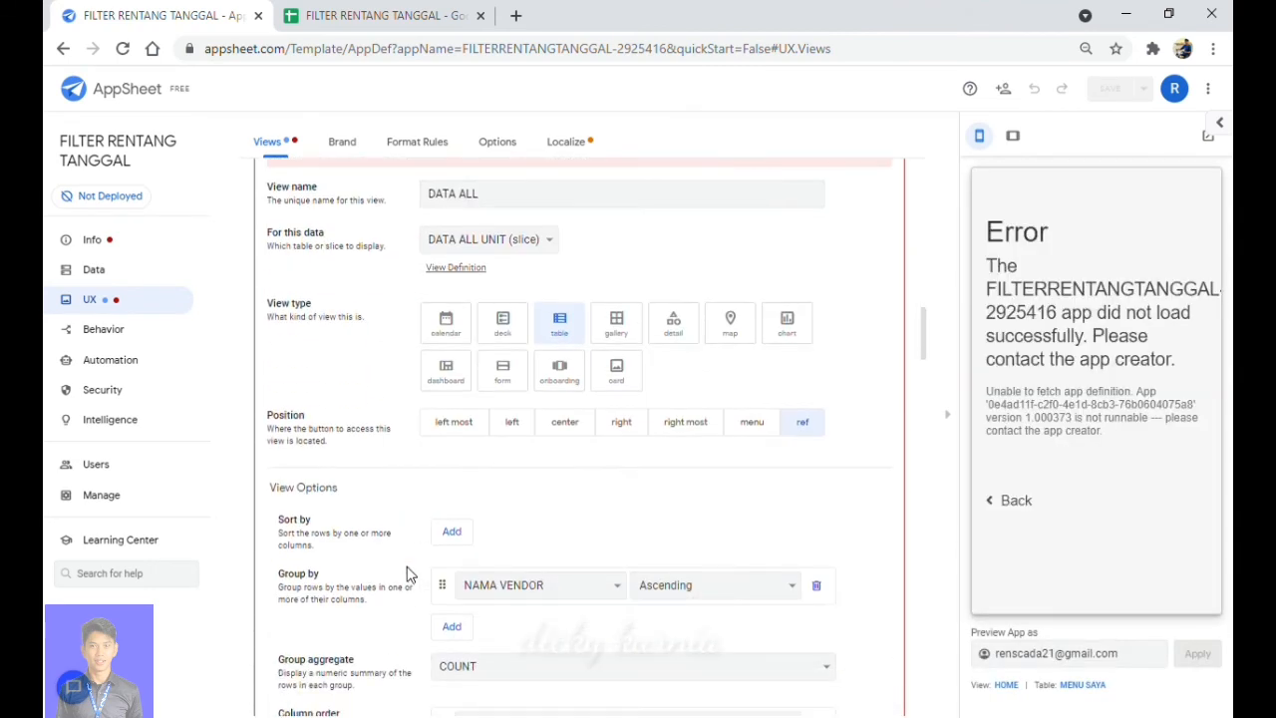
scroll(416, 391, down, 5)
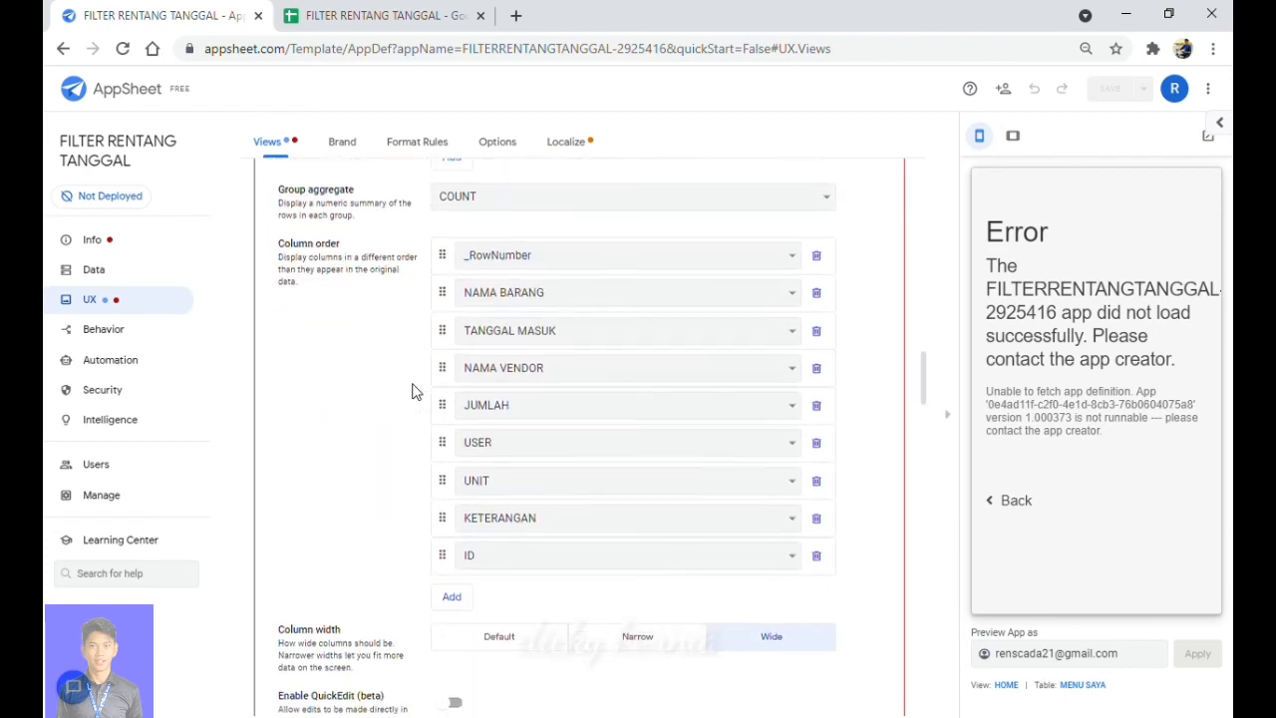
scroll(416, 391, down, 7)
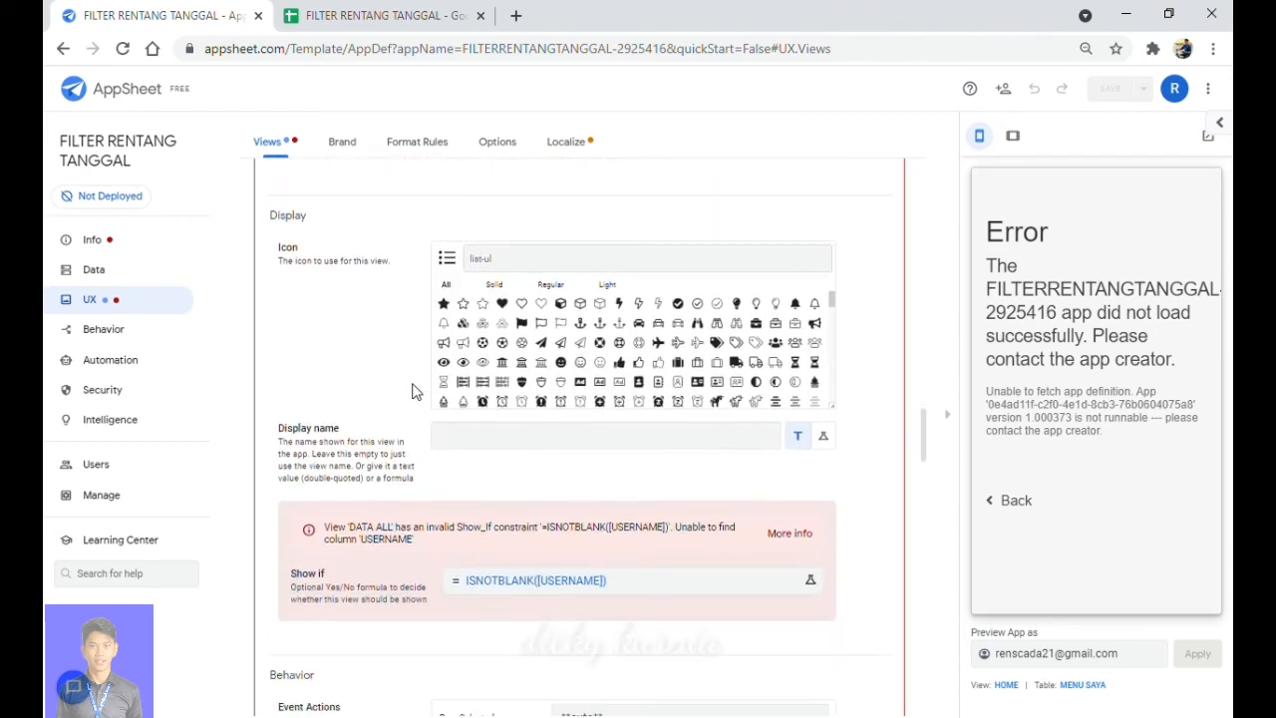
scroll(416, 391, down, 1)
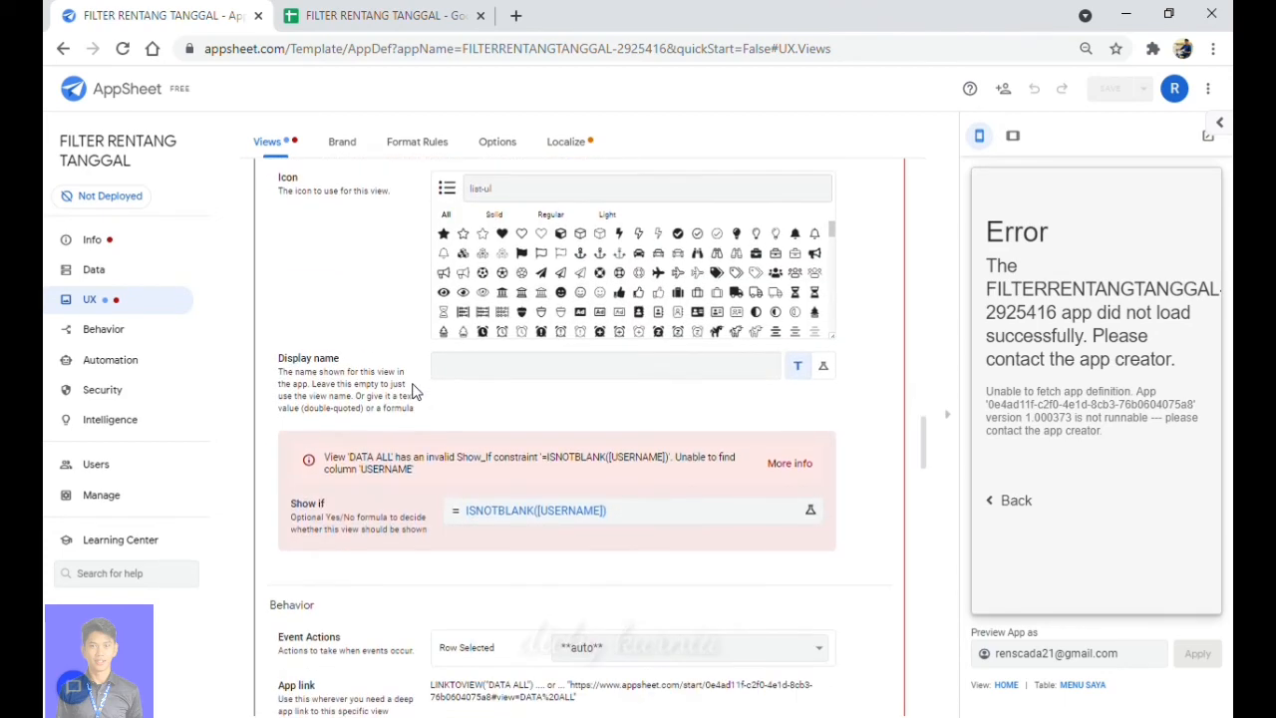
click(582, 530)
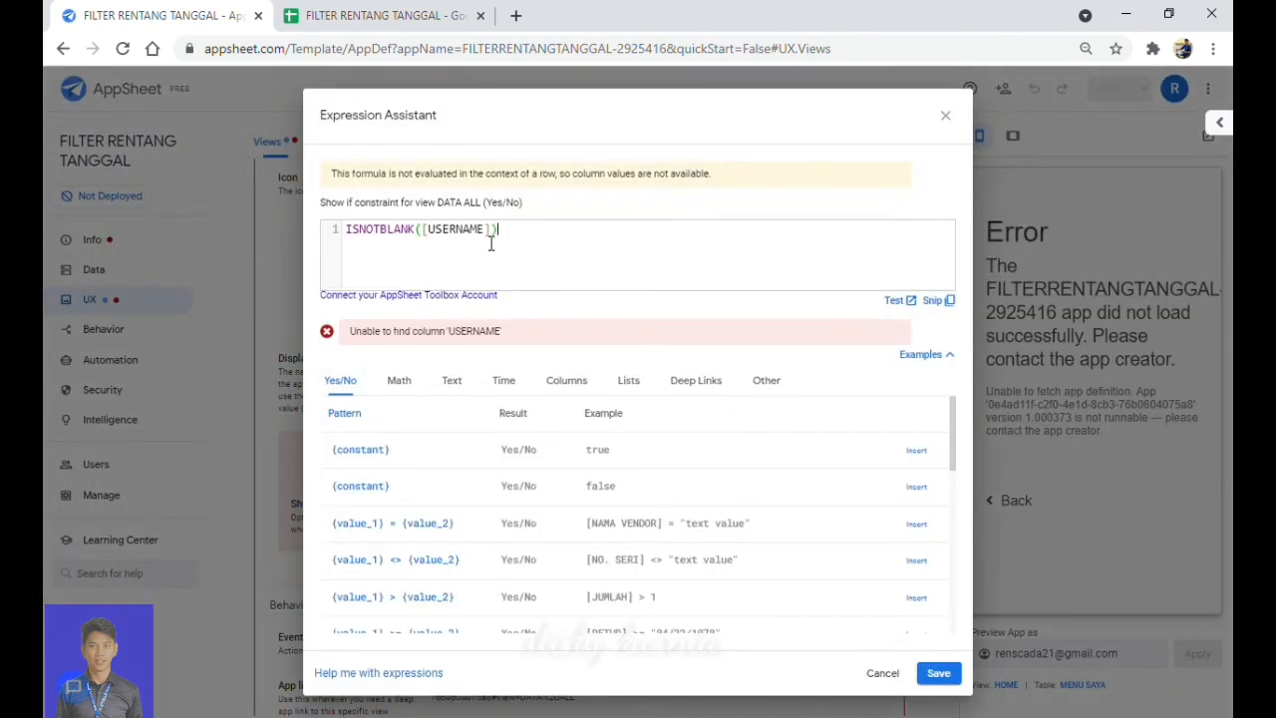
key(BackSpace)
key(BackSpace)
key(BackSpace)
key(BackSpace)
click(939, 675)
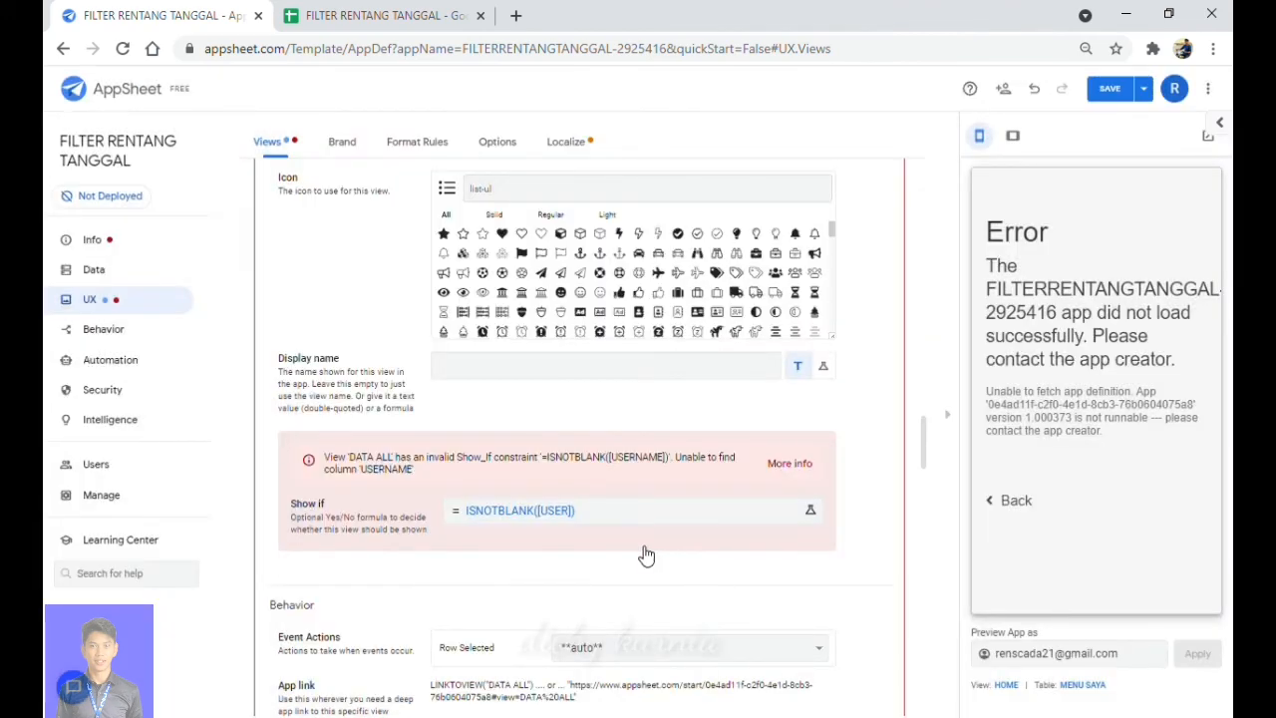
scroll(642, 554, down, 3)
Set the DATA USER view's Show if to ISNOTBLANK([USER]), then open the Localize settings.
scroll(642, 554, down, 7)
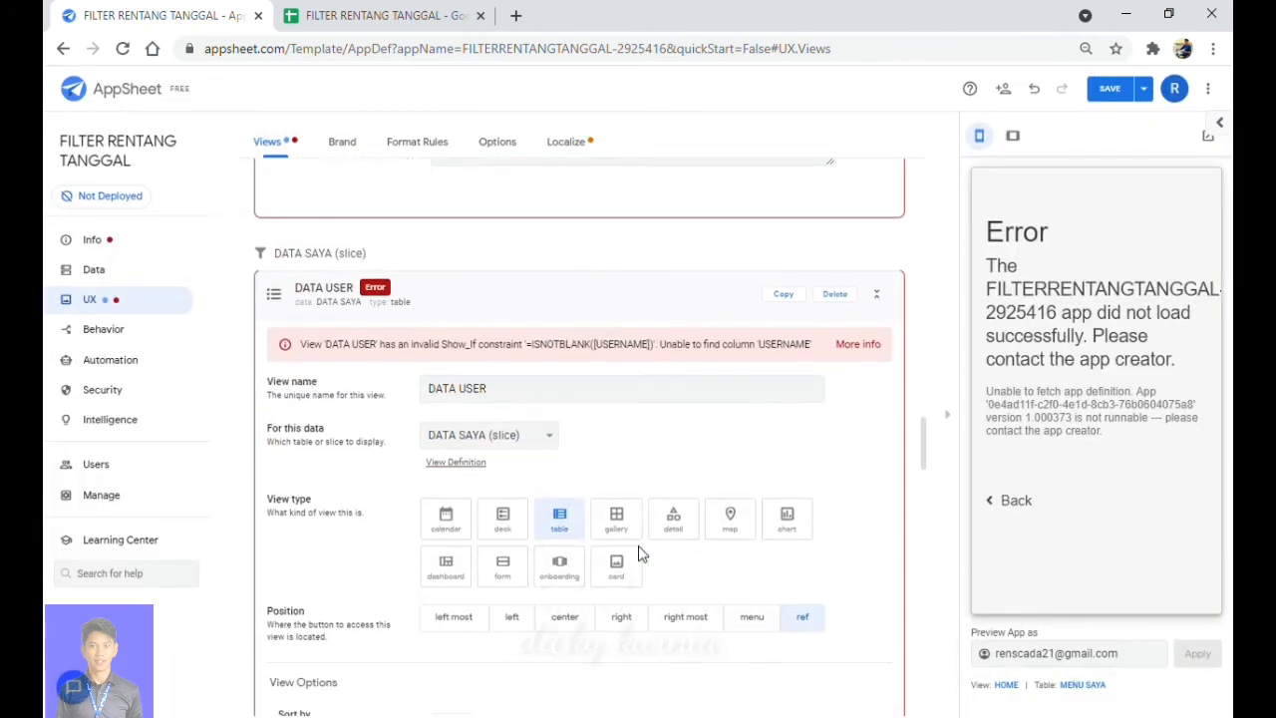
scroll(639, 549, down, 4)
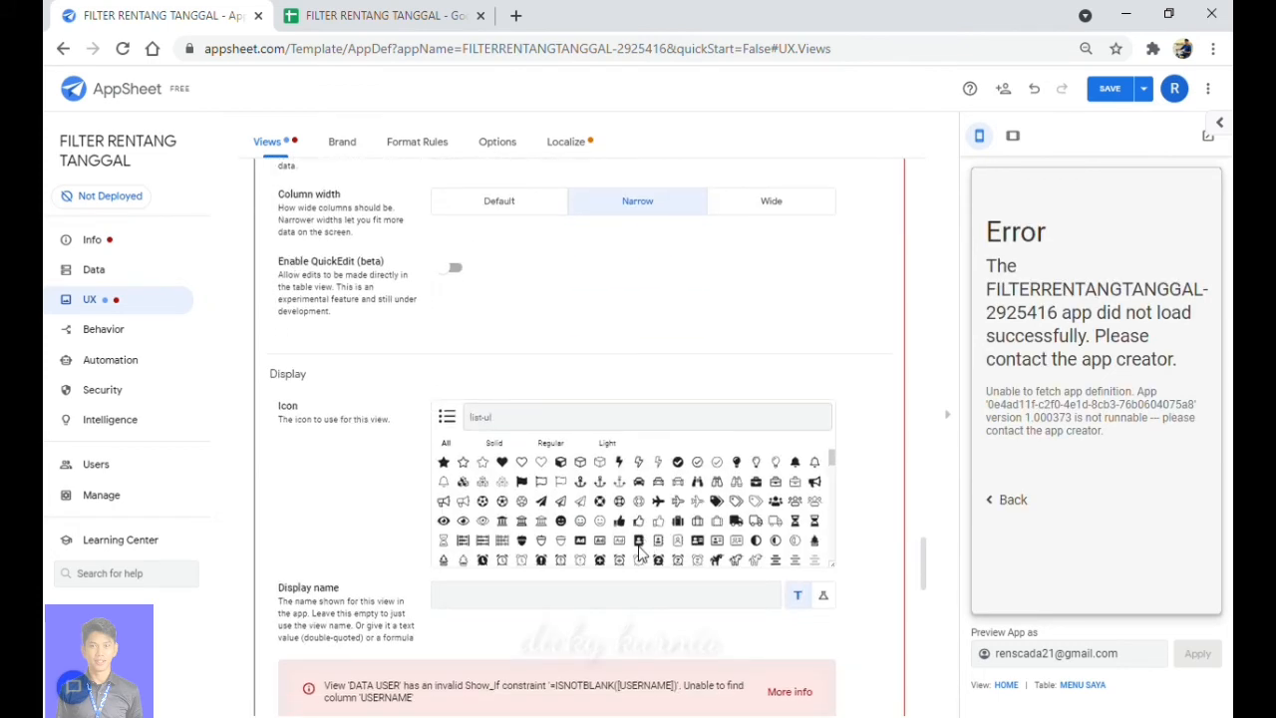
scroll(641, 552, down, 3)
scroll(362, 515, down, 3)
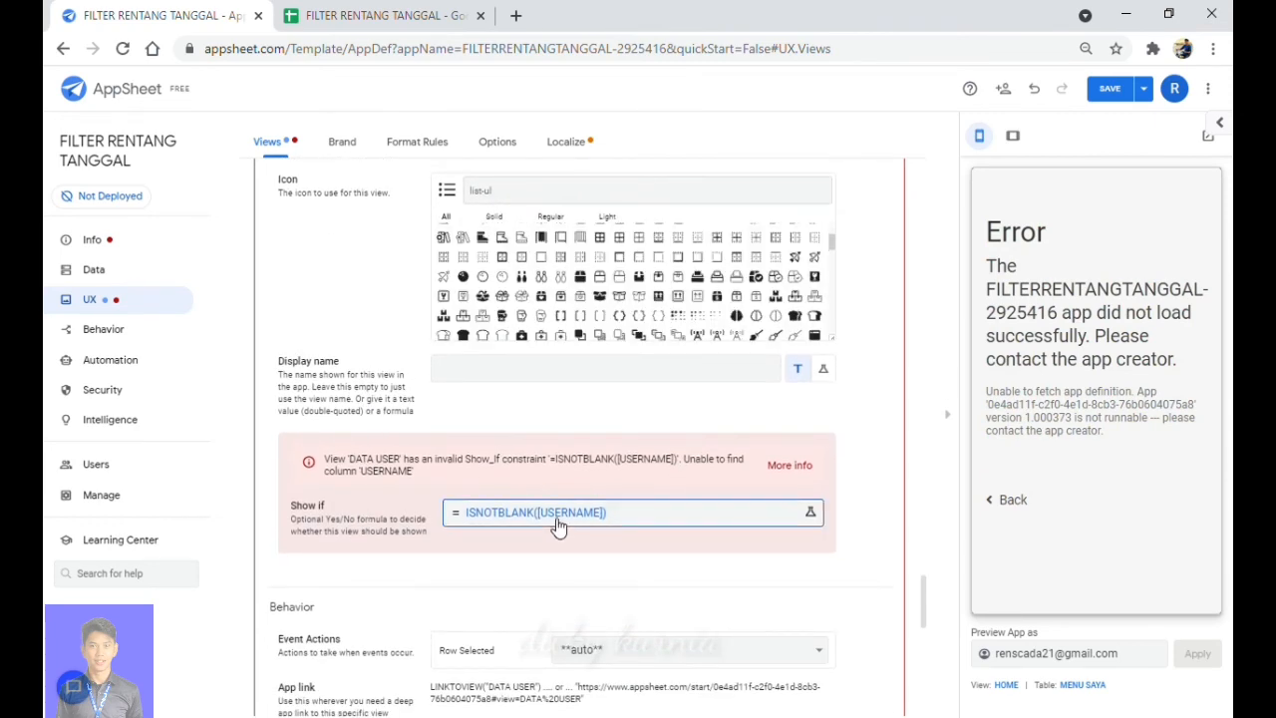
click(558, 527)
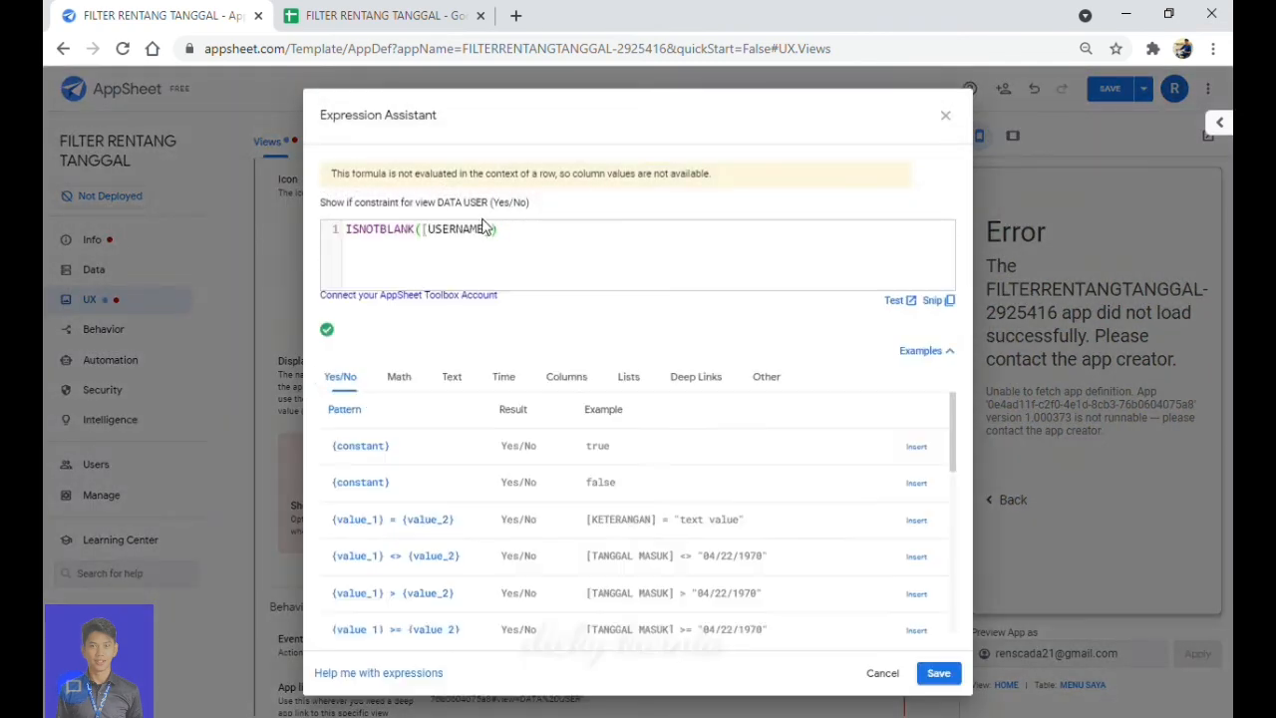
key(BackSpace)
key(BackSpace)
key(BackSpace)
key(BackSpace)
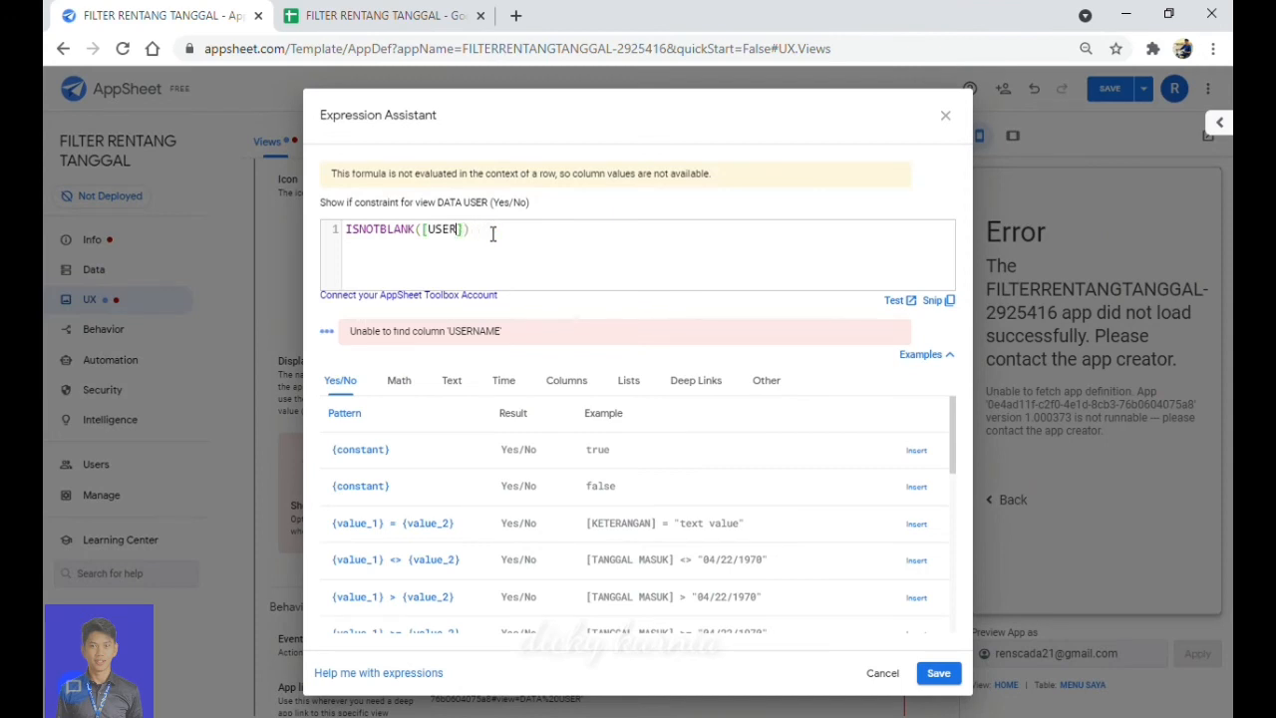
click(940, 677)
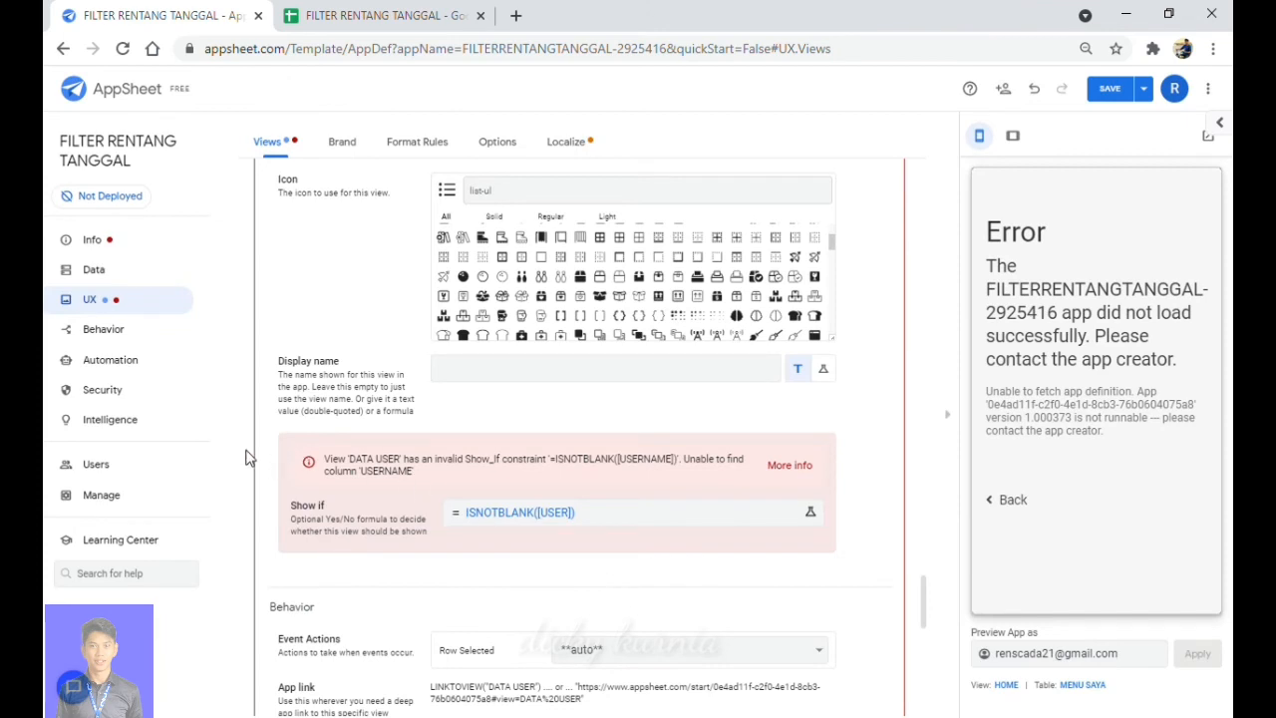
click(589, 151)
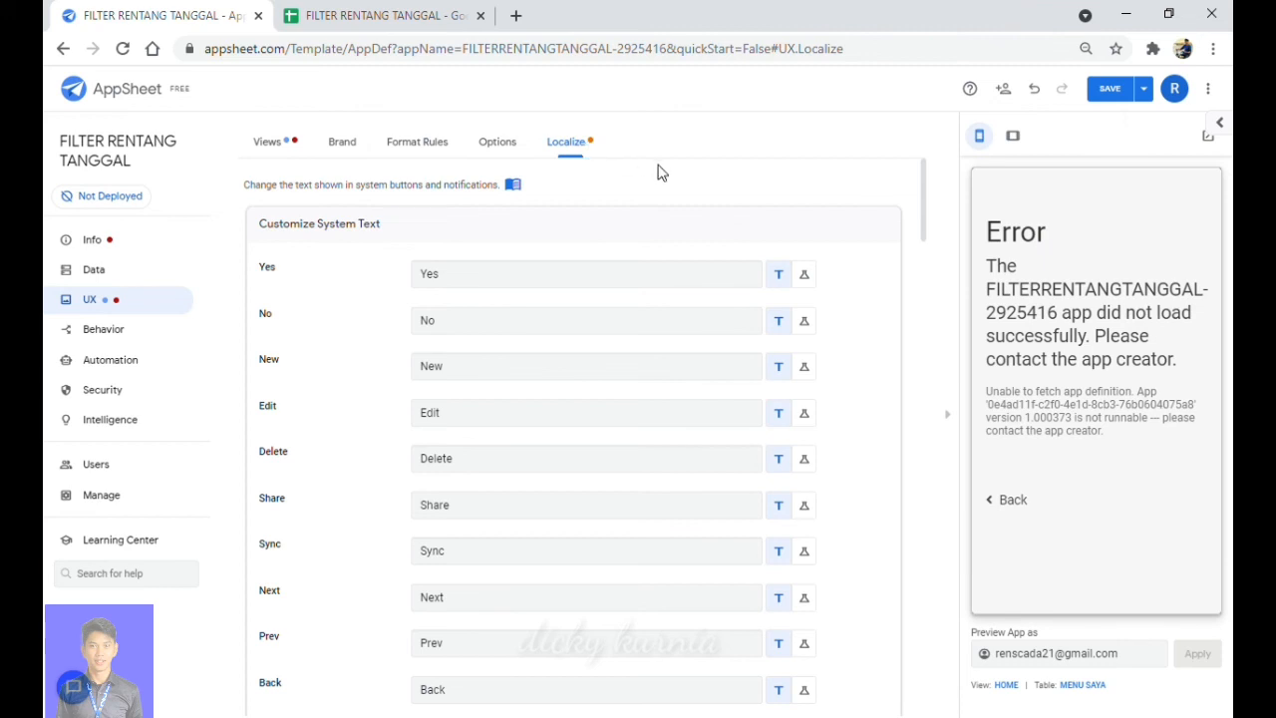
Change both [USERNAME] references in the Save label formula to [USER] and save the app.
scroll(610, 407, down, 3)
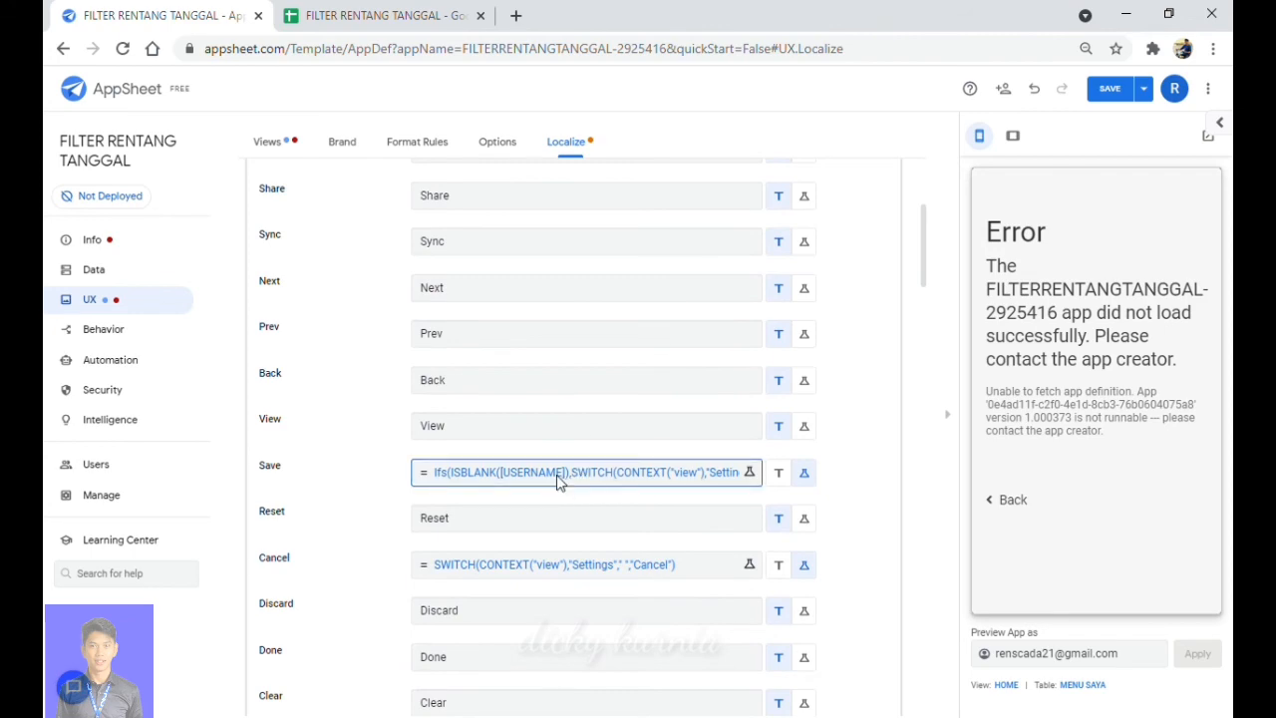
click(556, 475)
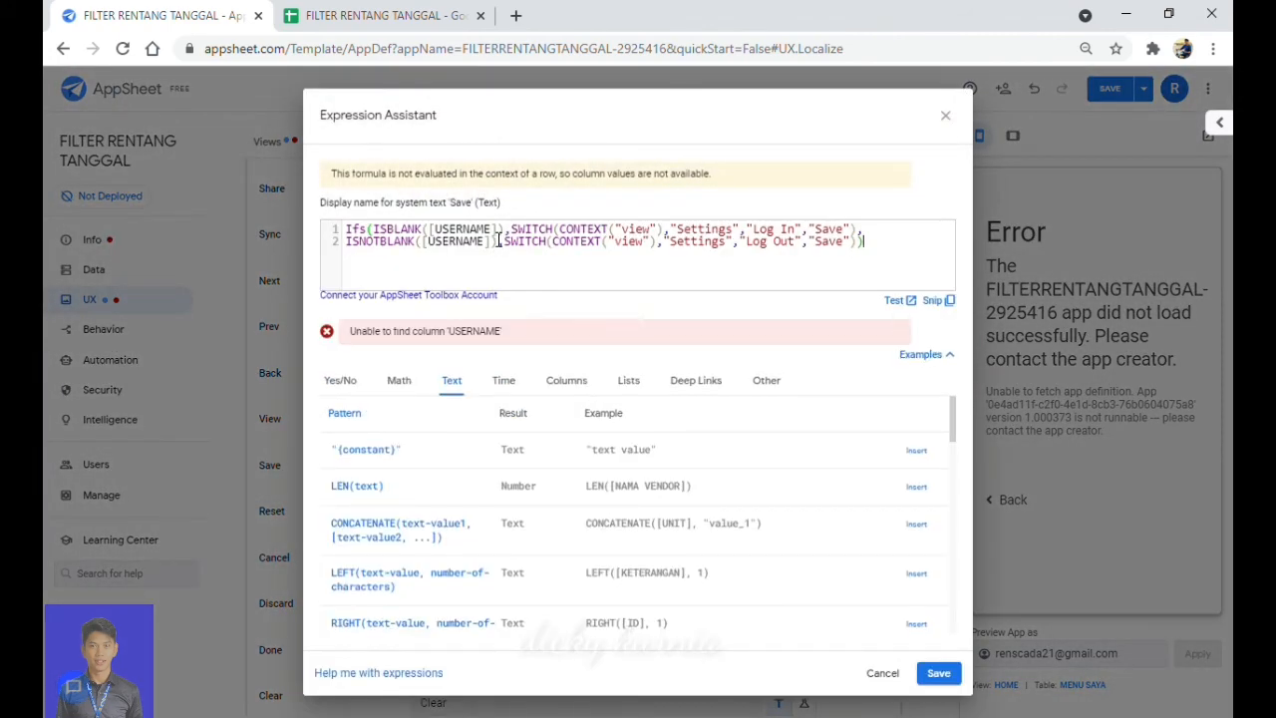
click(494, 233)
key(BackSpace)
key(BackSpace)
key(BackSpace)
key(BackSpace)
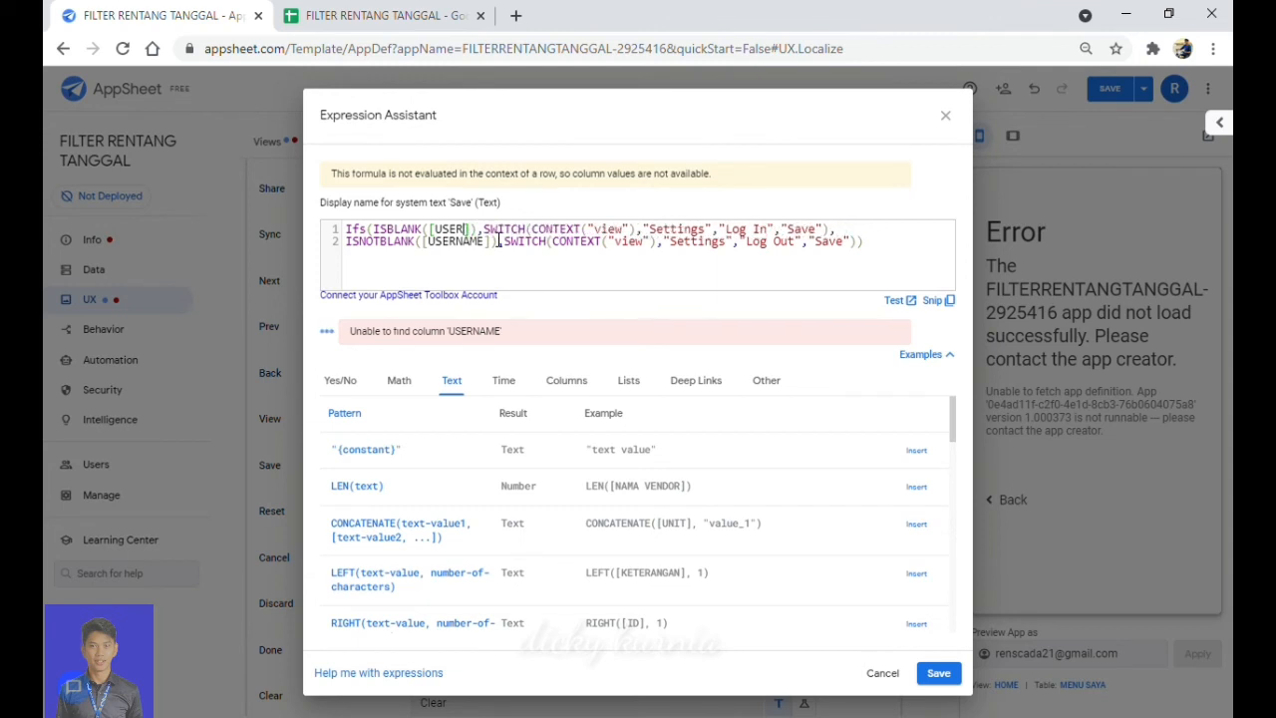
click(492, 245)
key(BackSpace)
key(BackSpace)
key(BackSpace)
key(BackSpace)
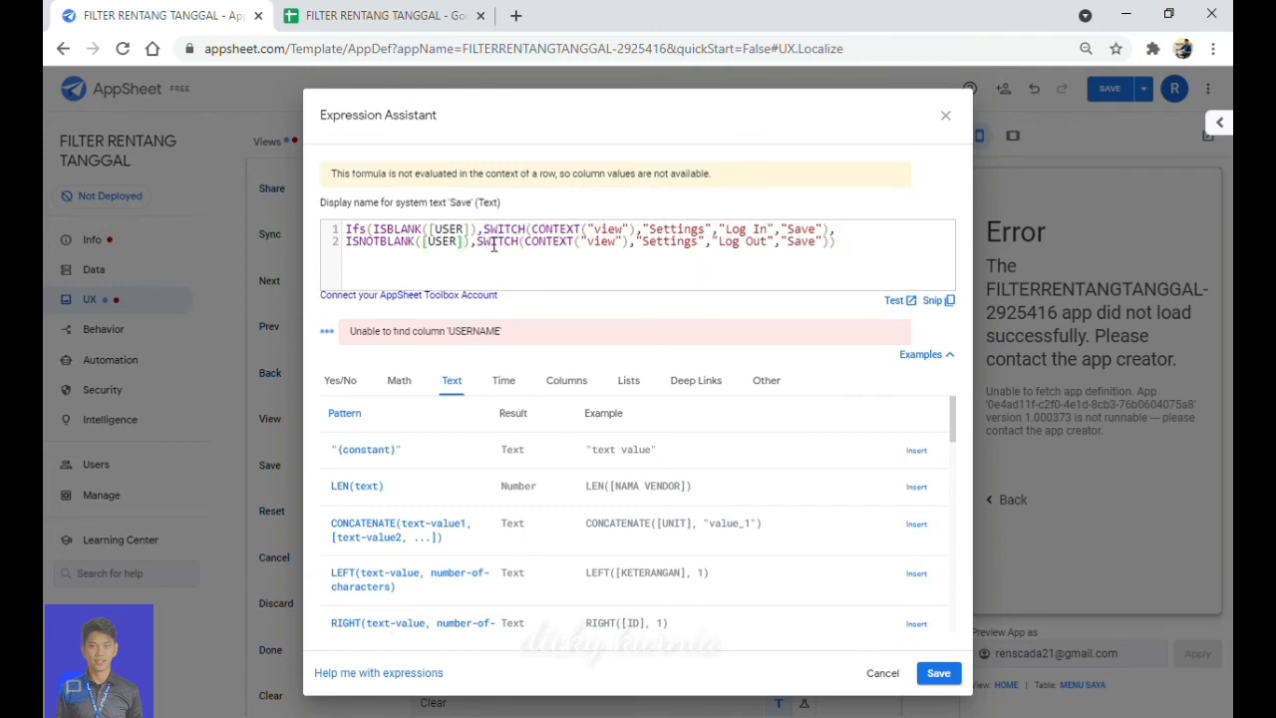
click(938, 676)
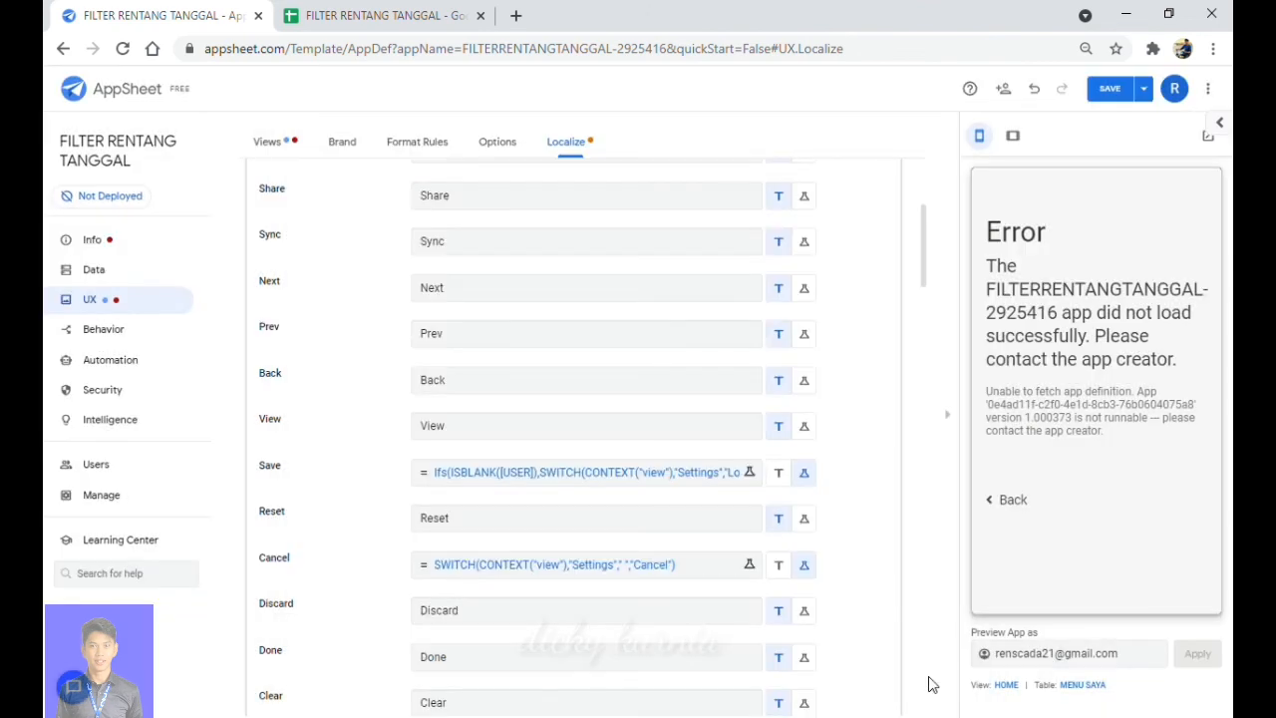
click(1109, 89)
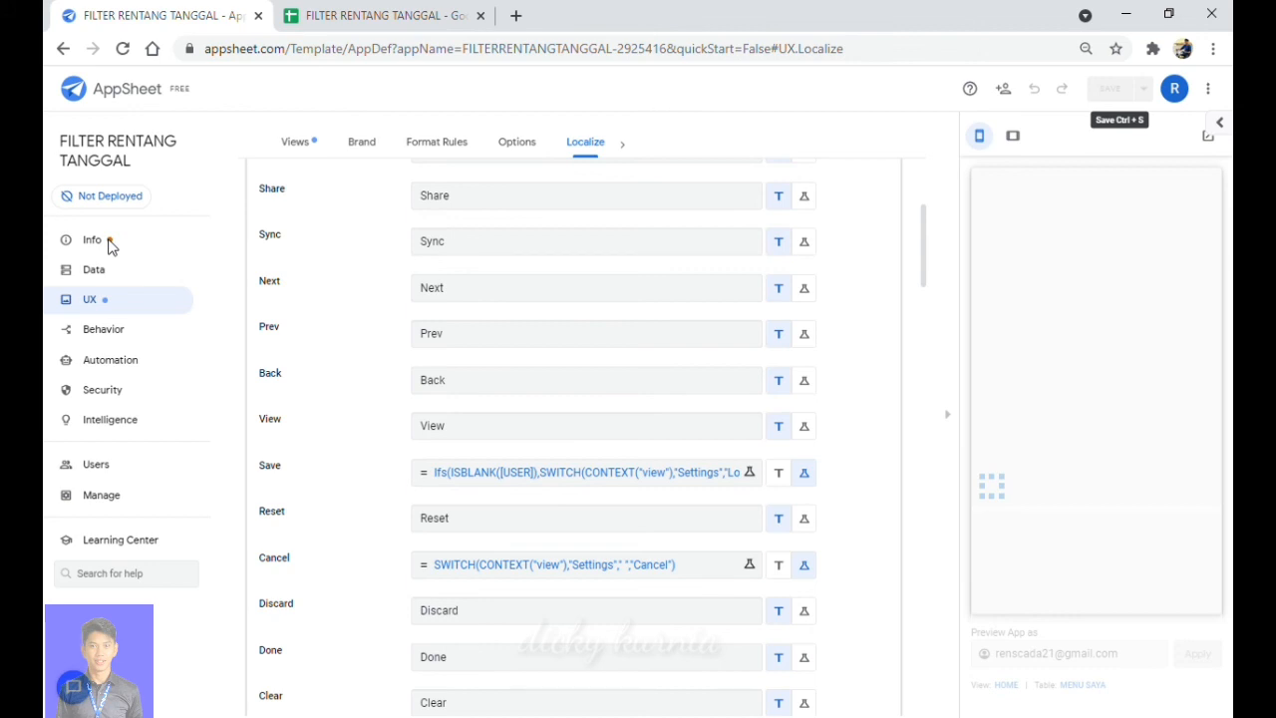
Open the Errors page, then enter the user name in the preview's LOG IN form.
click(111, 246)
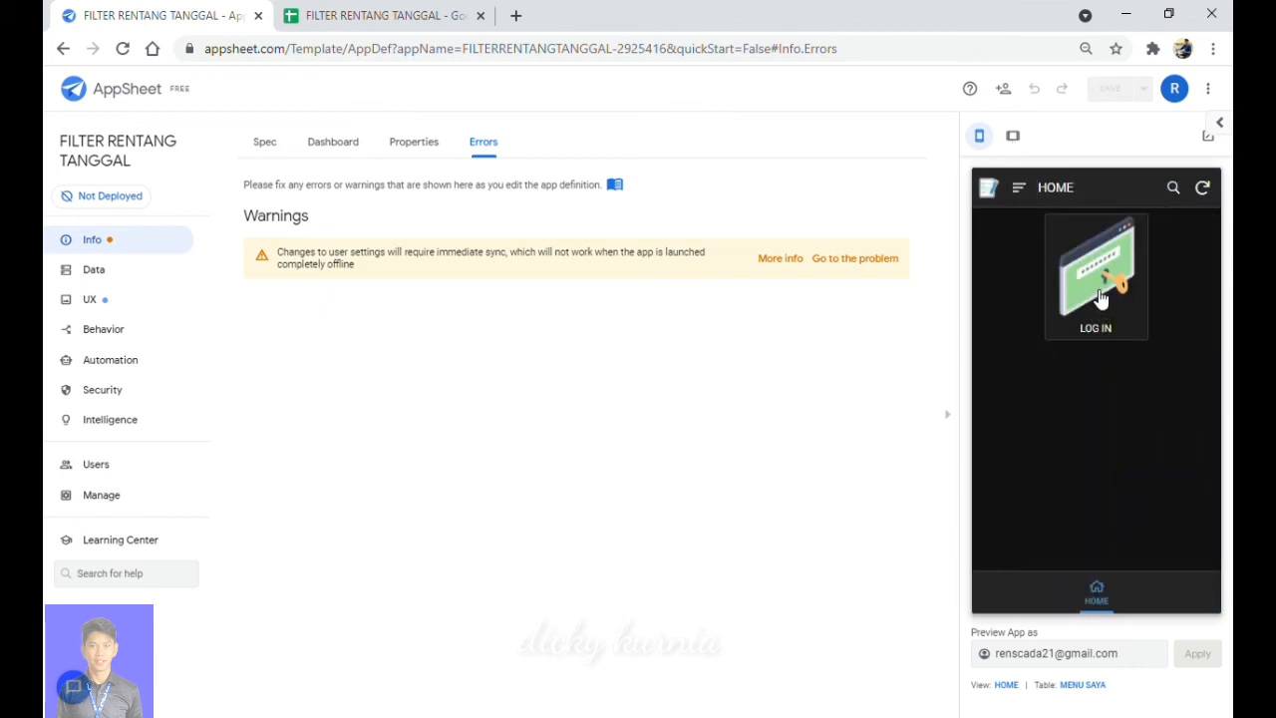
click(1102, 299)
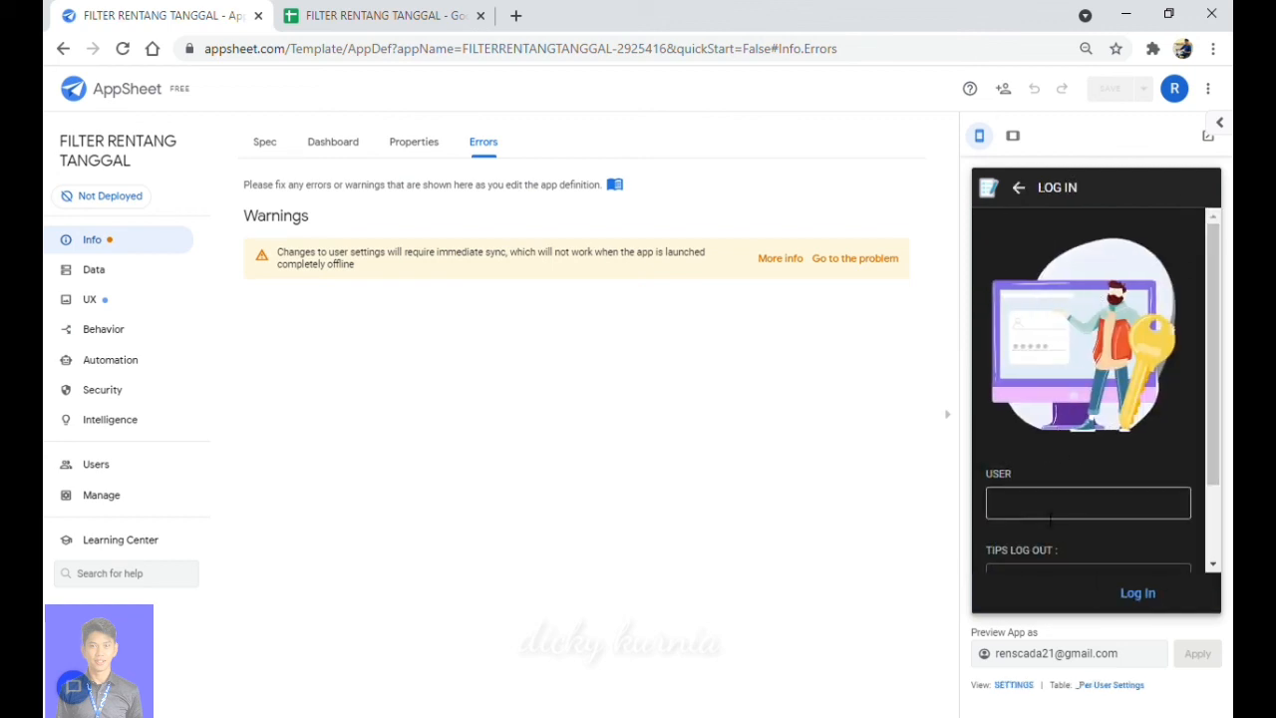
click(1050, 517)
scroll(1050, 520, down, 1)
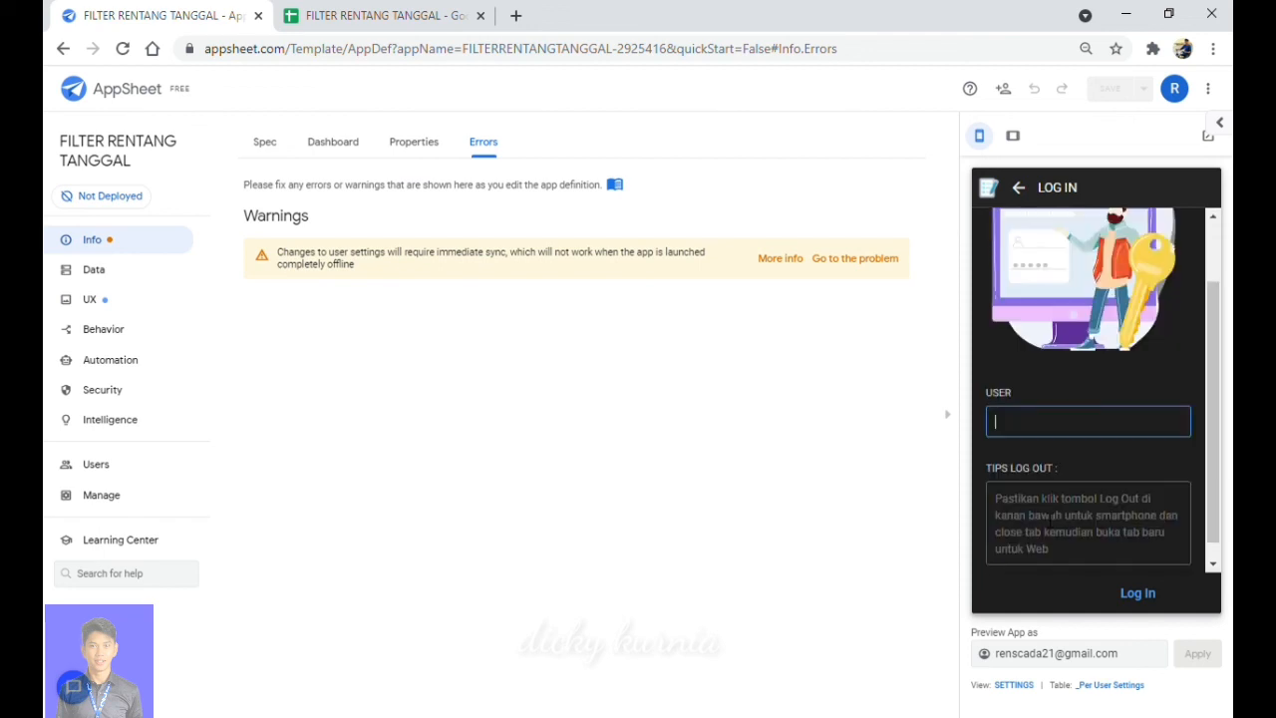
text(JARKIT)
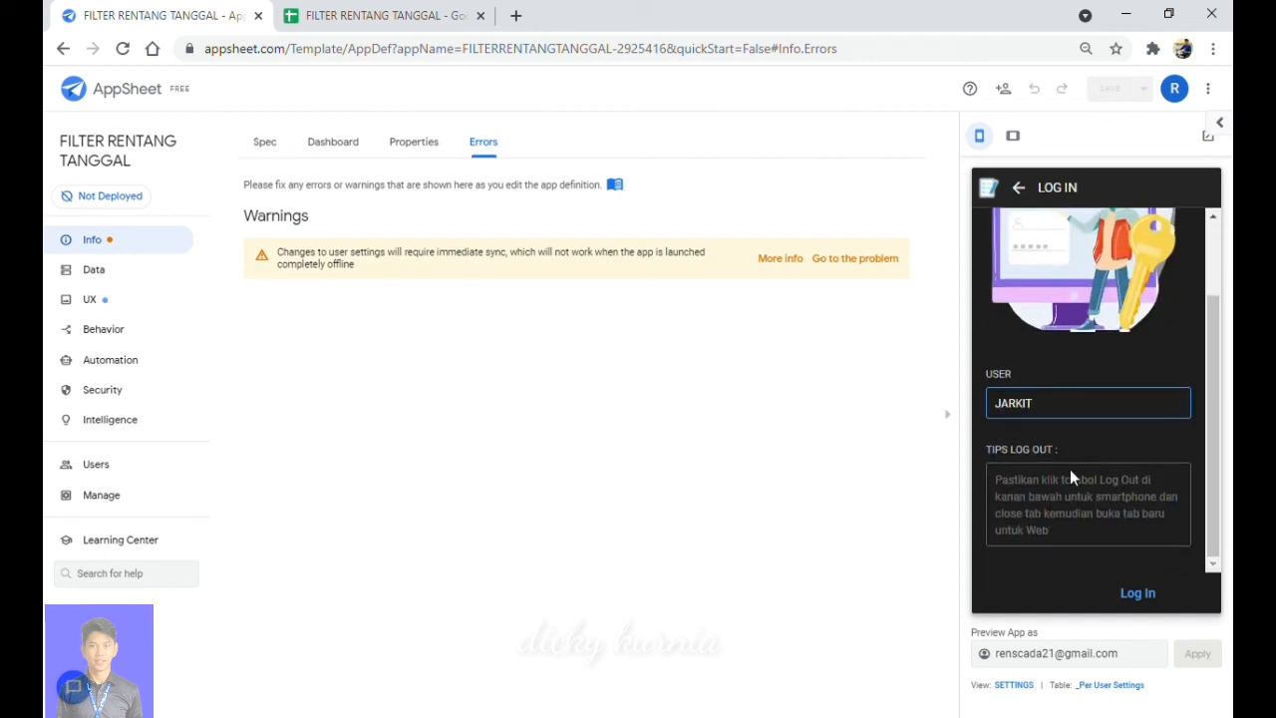
key(BackSpace)
key(BackSpace)
key(BackSpace)
text(KIT)
key(BackSpace)
text(JIT)
click(1103, 448)
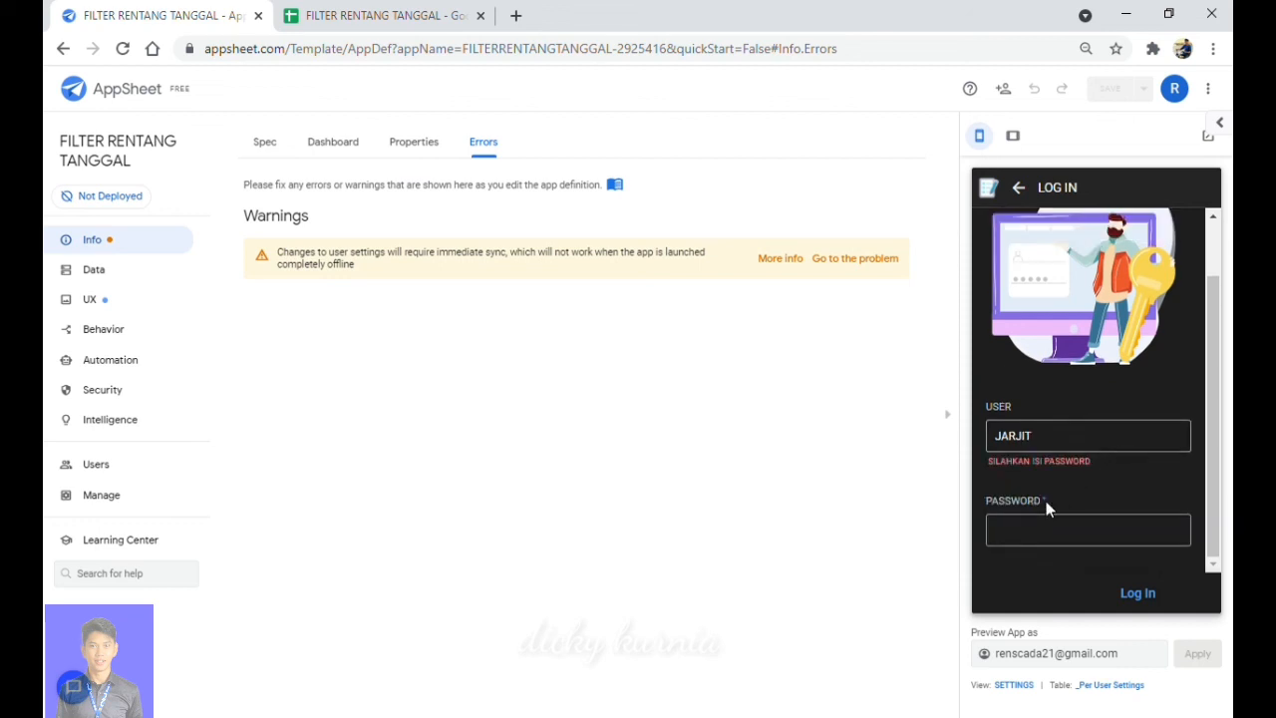
Enter the password to load the user's owner, level and unit, then check the USER APP sheet.
click(1035, 543)
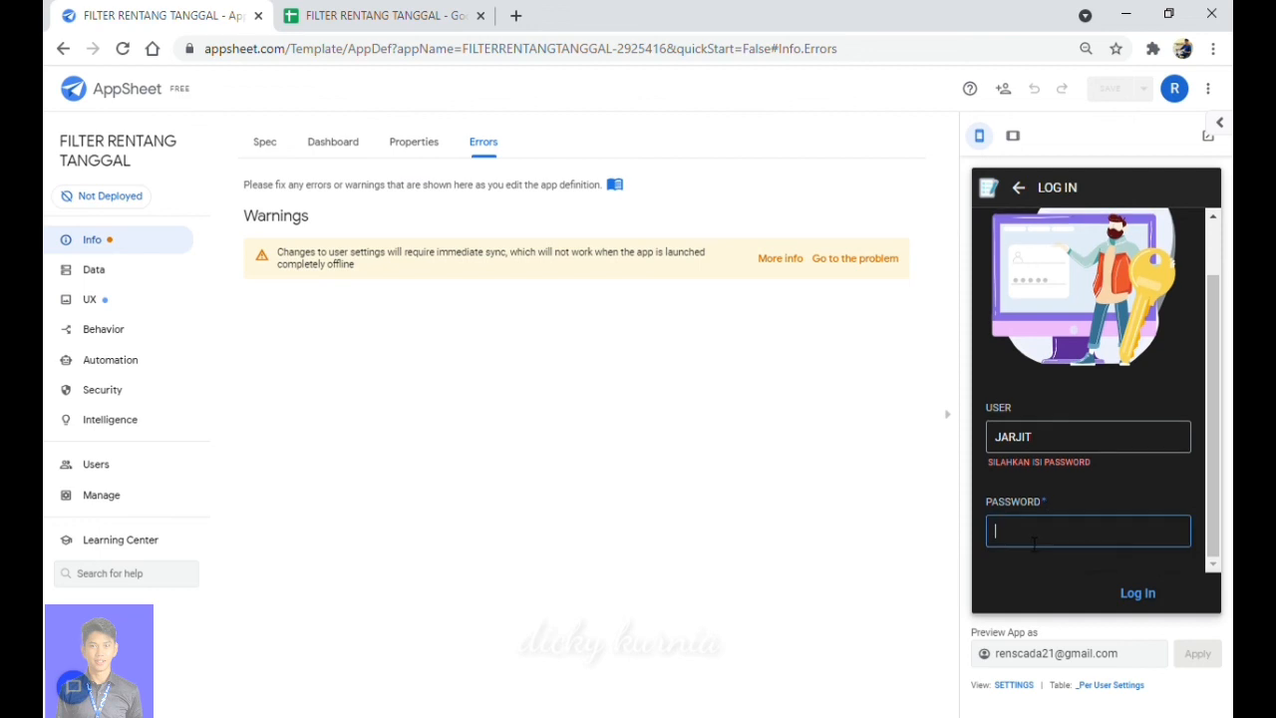
text(1234)
click(1096, 496)
scroll(1095, 495, down, 1)
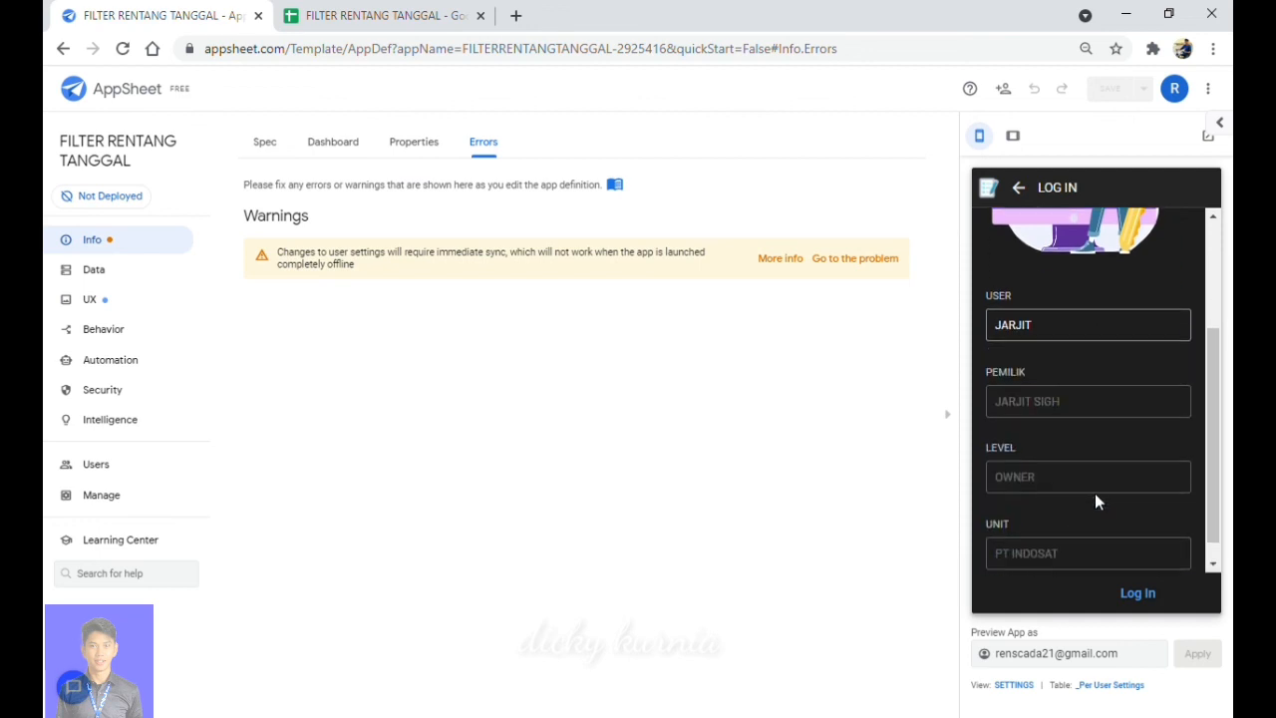
scroll(1095, 493, down, 1)
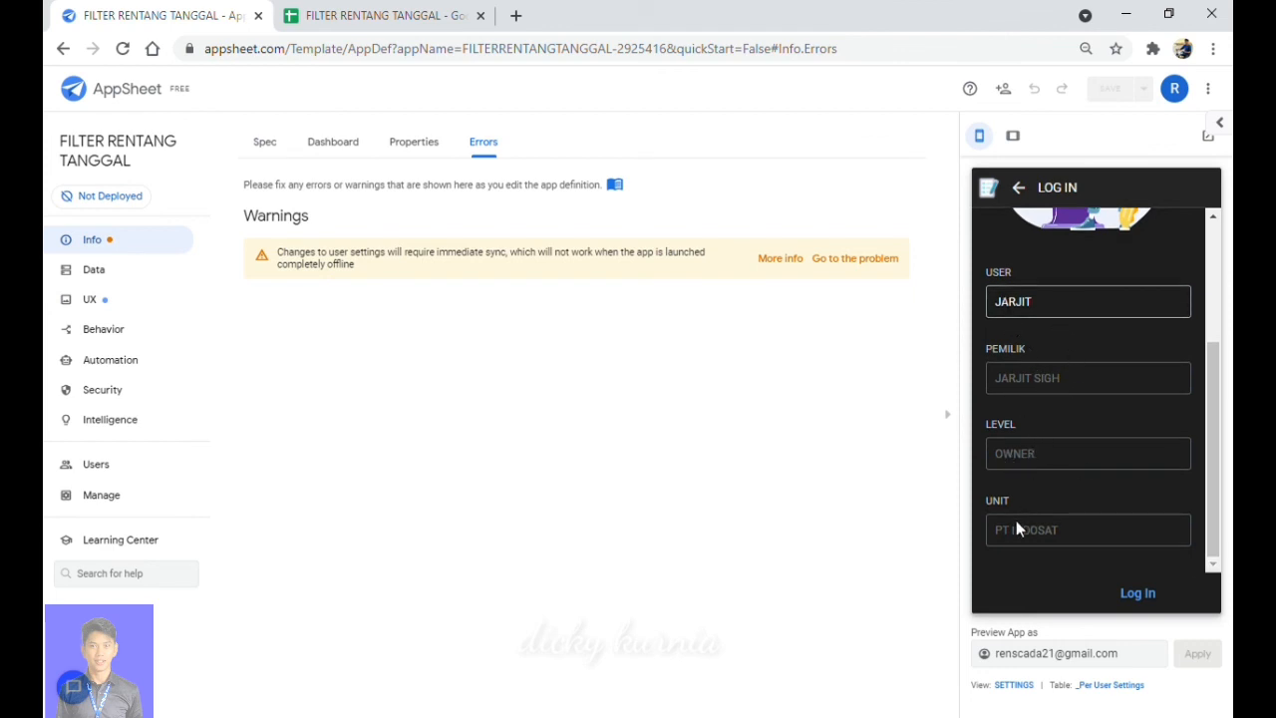
click(369, 22)
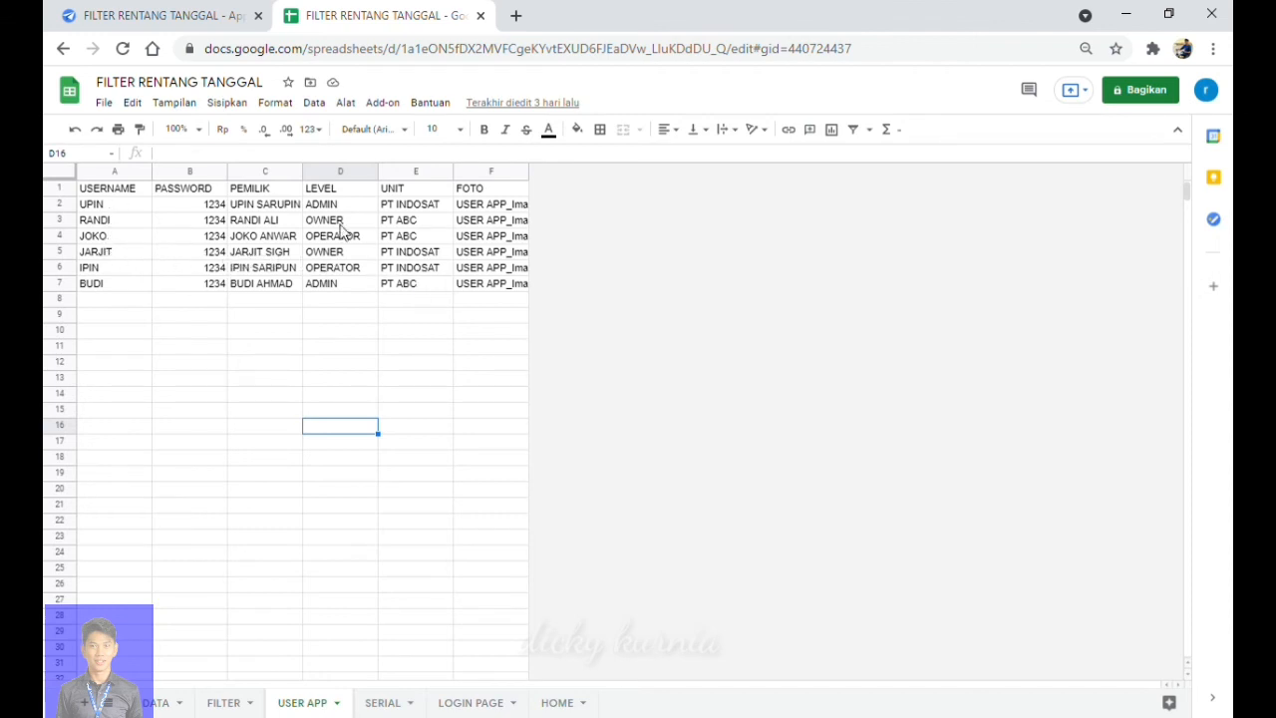
click(196, 16)
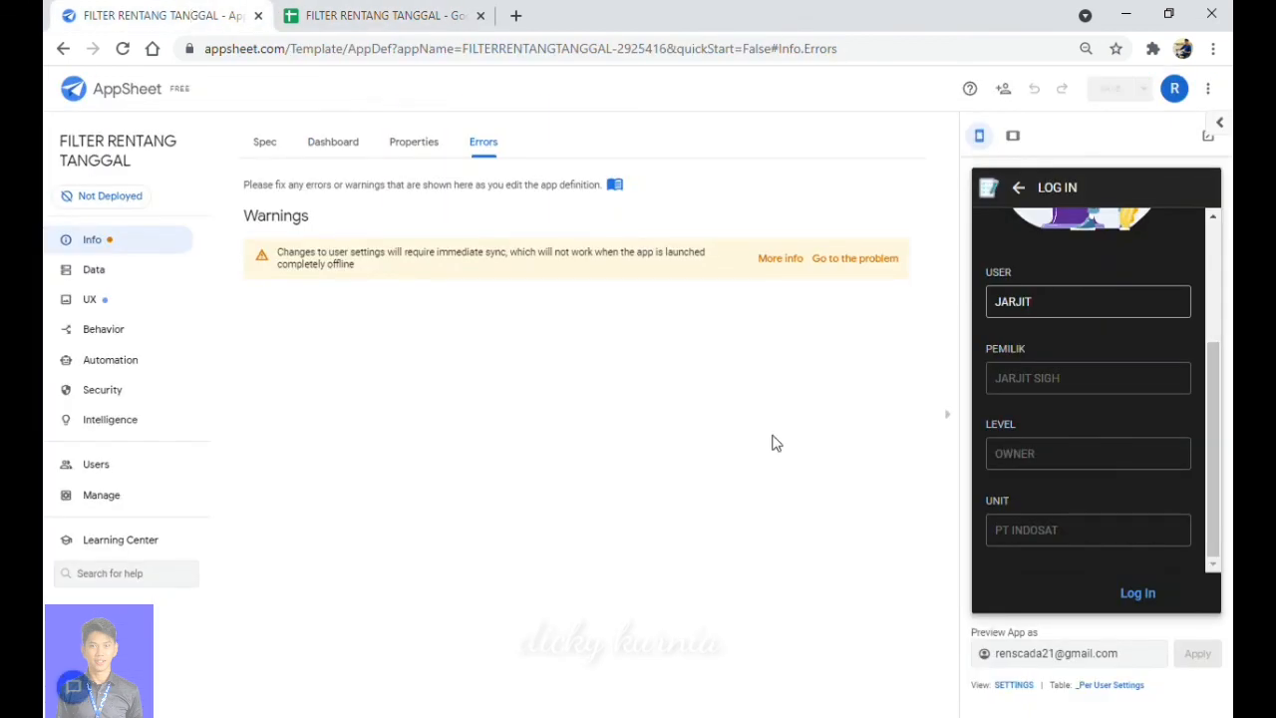
Submit the preview login, then check the HOME grid's DATA, DASHBOARD, LOG OUT, AKSES MENU, USER APP and NO. SERIAL tiles.
click(1136, 594)
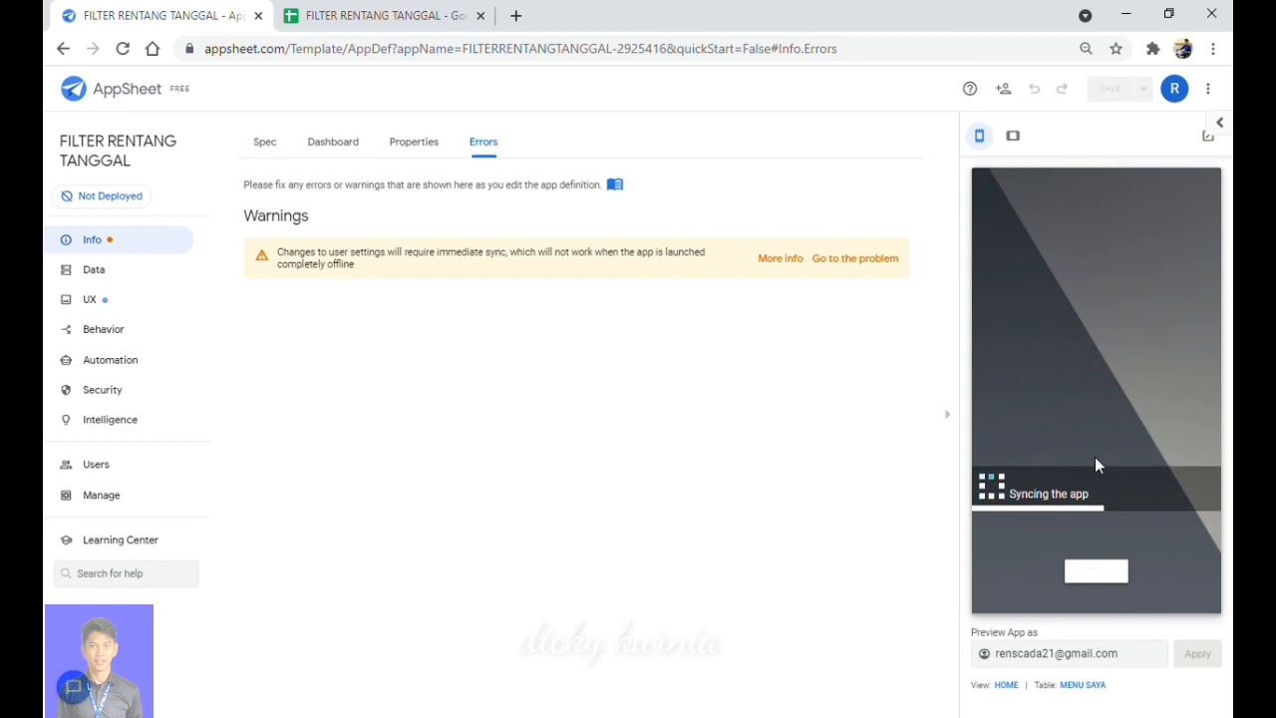
scroll(1102, 467, down, 2)
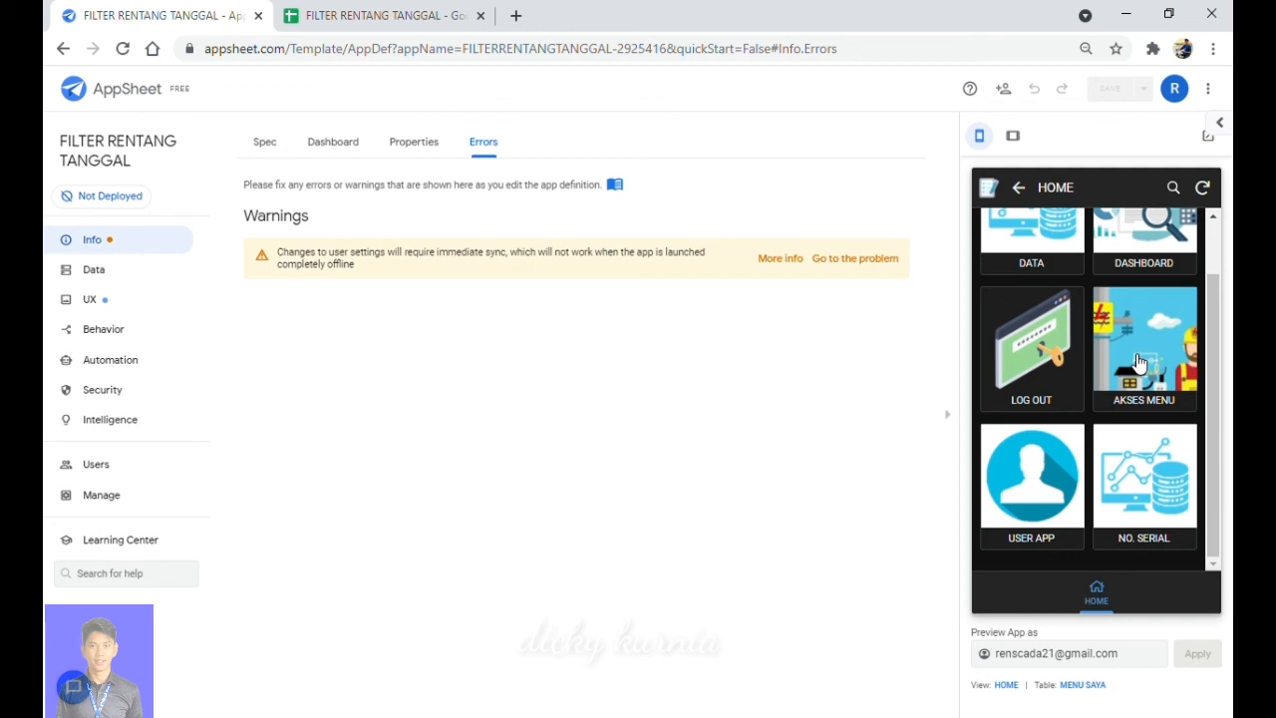
scroll(1140, 362, up, 1)
scroll(1140, 362, down, 1)
scroll(1140, 362, up, 1)
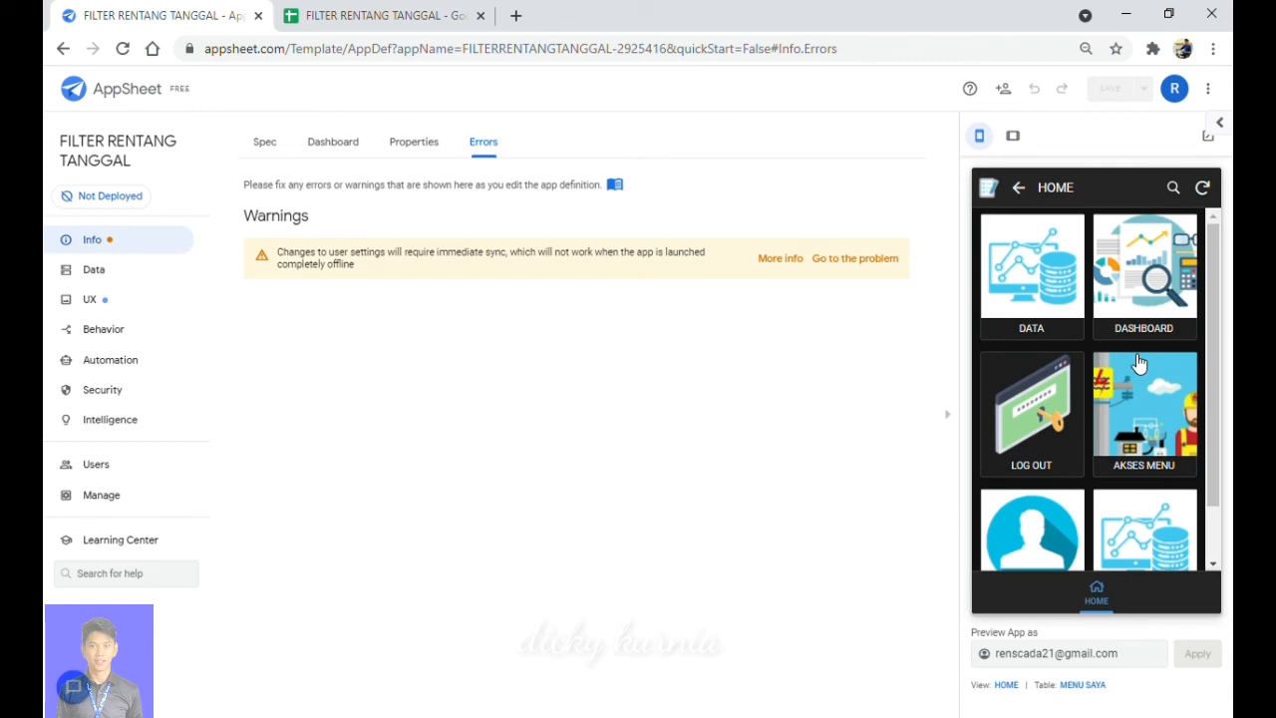
scroll(1140, 363, down, 1)
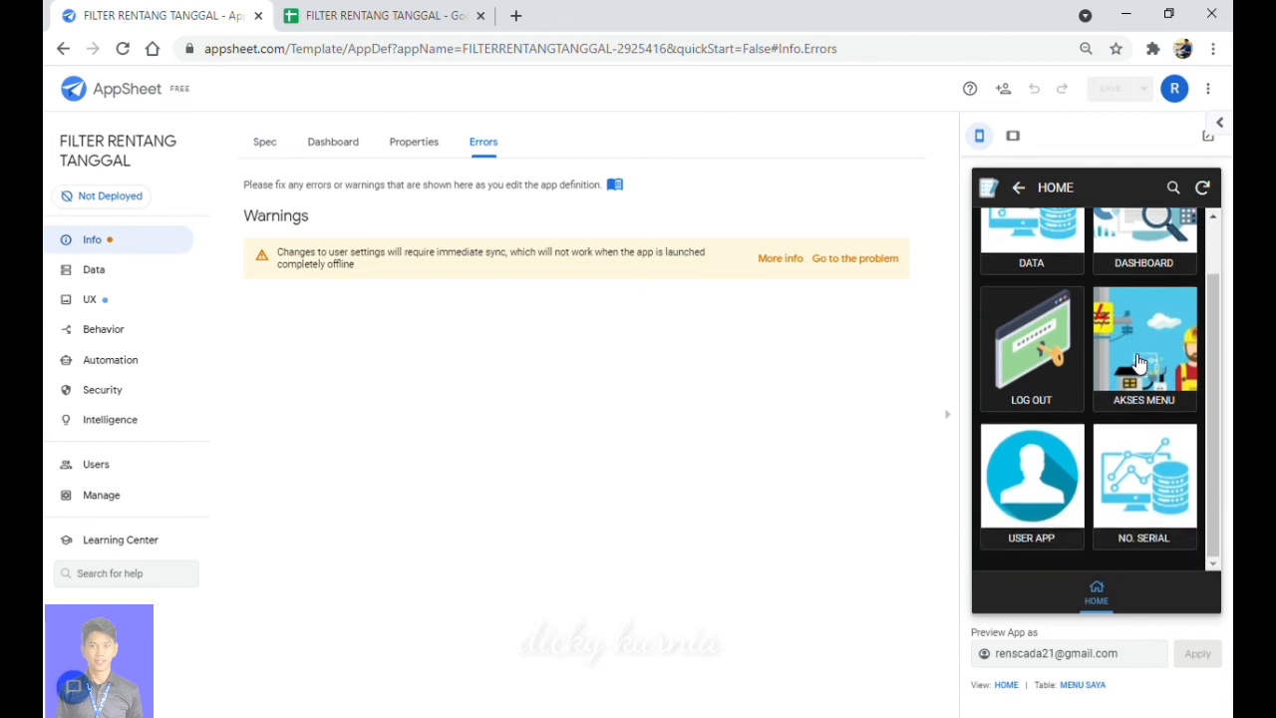
scroll(1140, 363, up, 1)
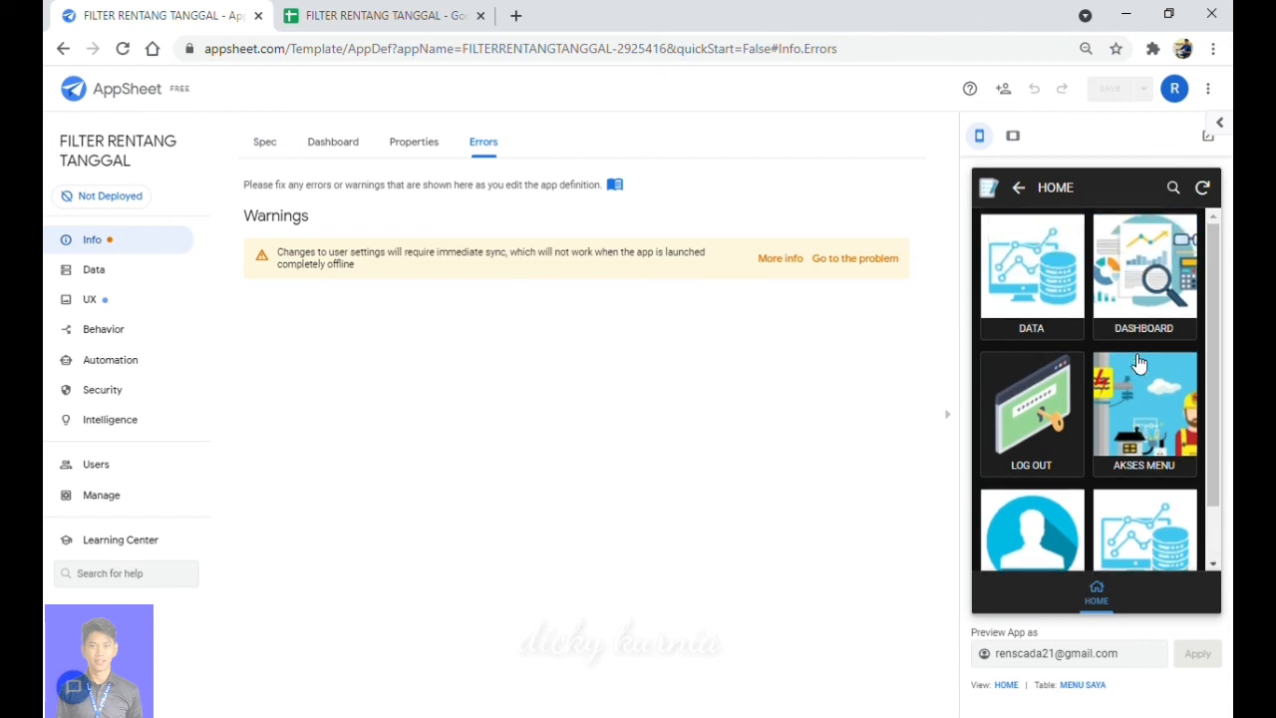
scroll(1139, 363, down, 1)
scroll(1140, 363, up, 1)
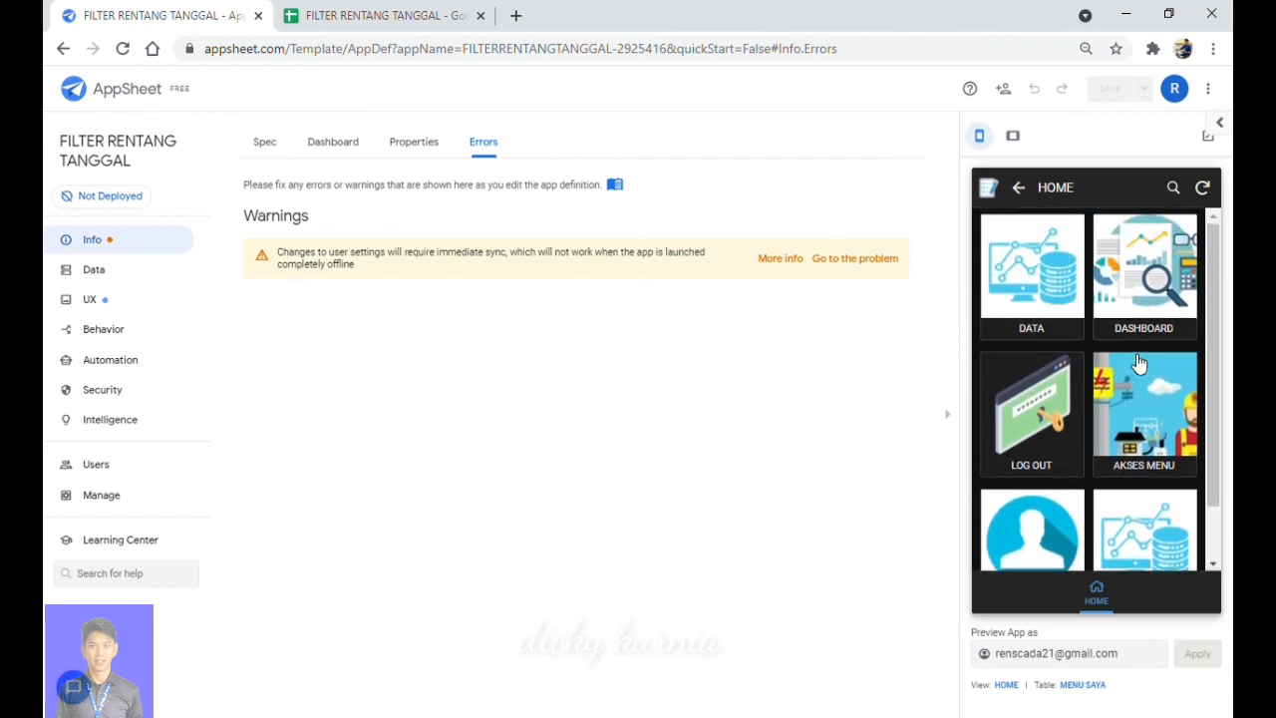